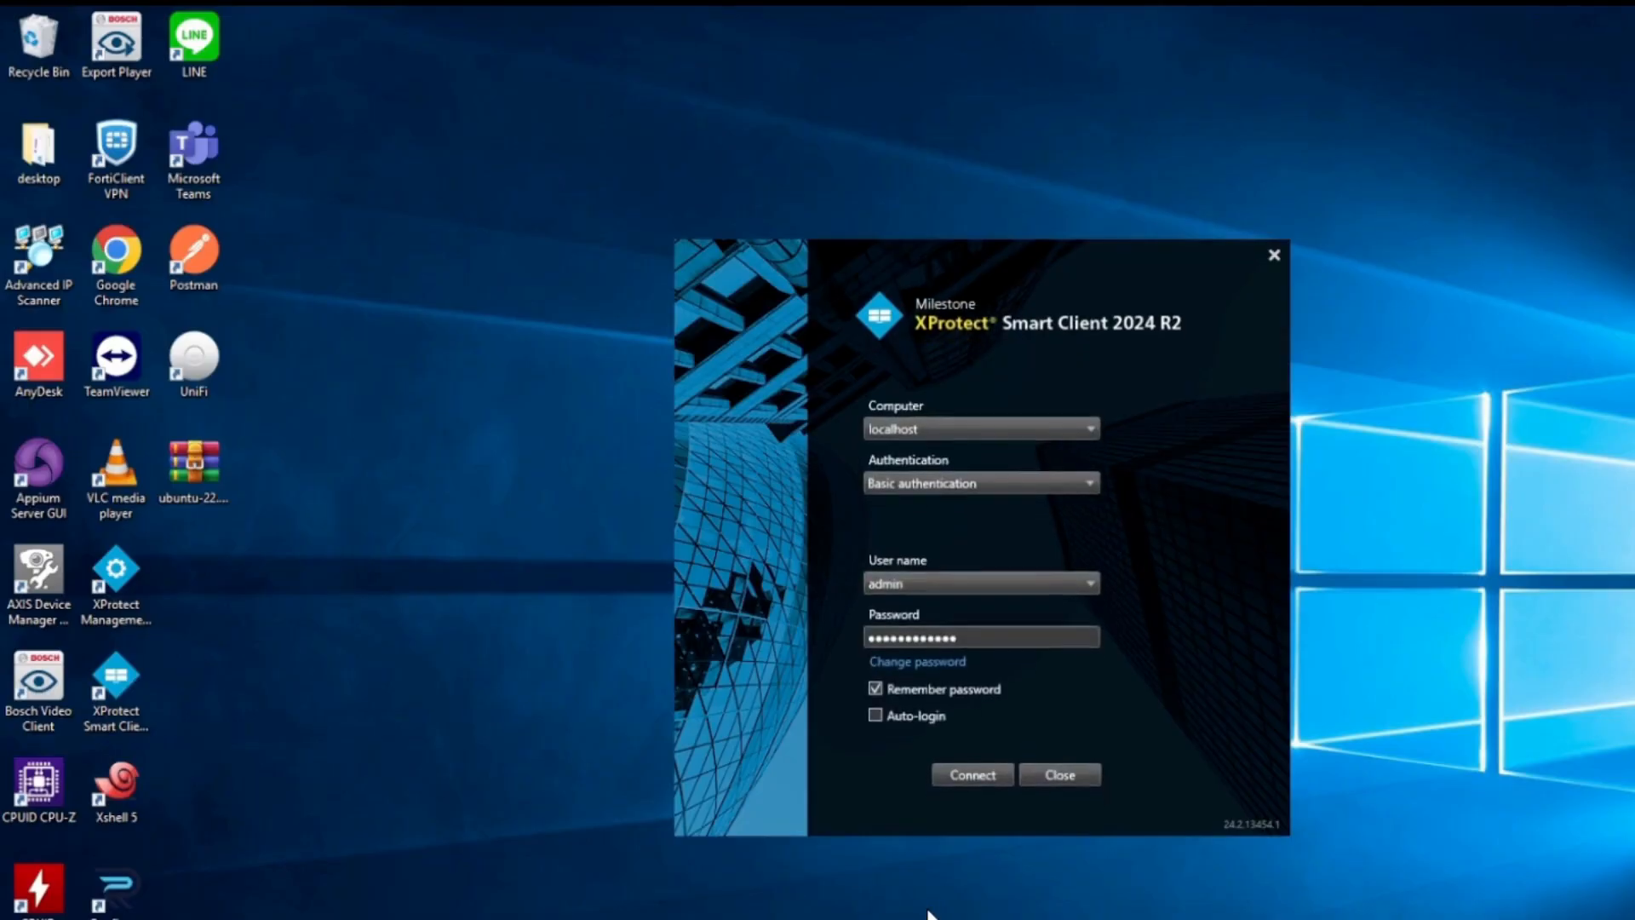
# Sign in to the localhost server with basic authentication and start adding a device in Lantech Monitoring
pyautogui.click(975, 770)
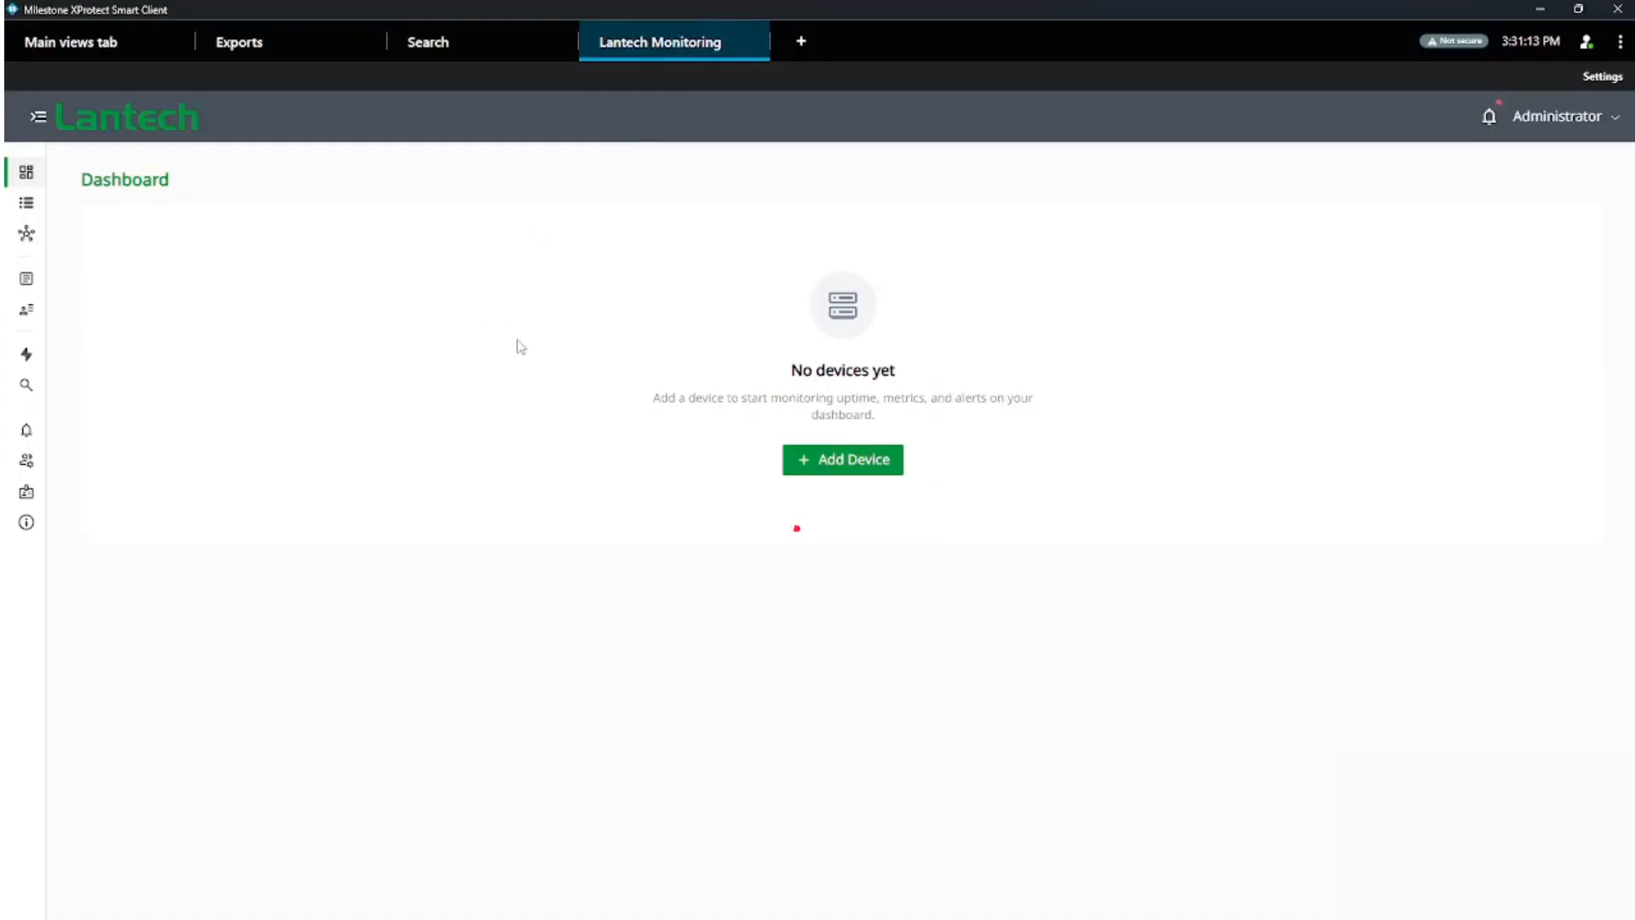
pyautogui.click(883, 471)
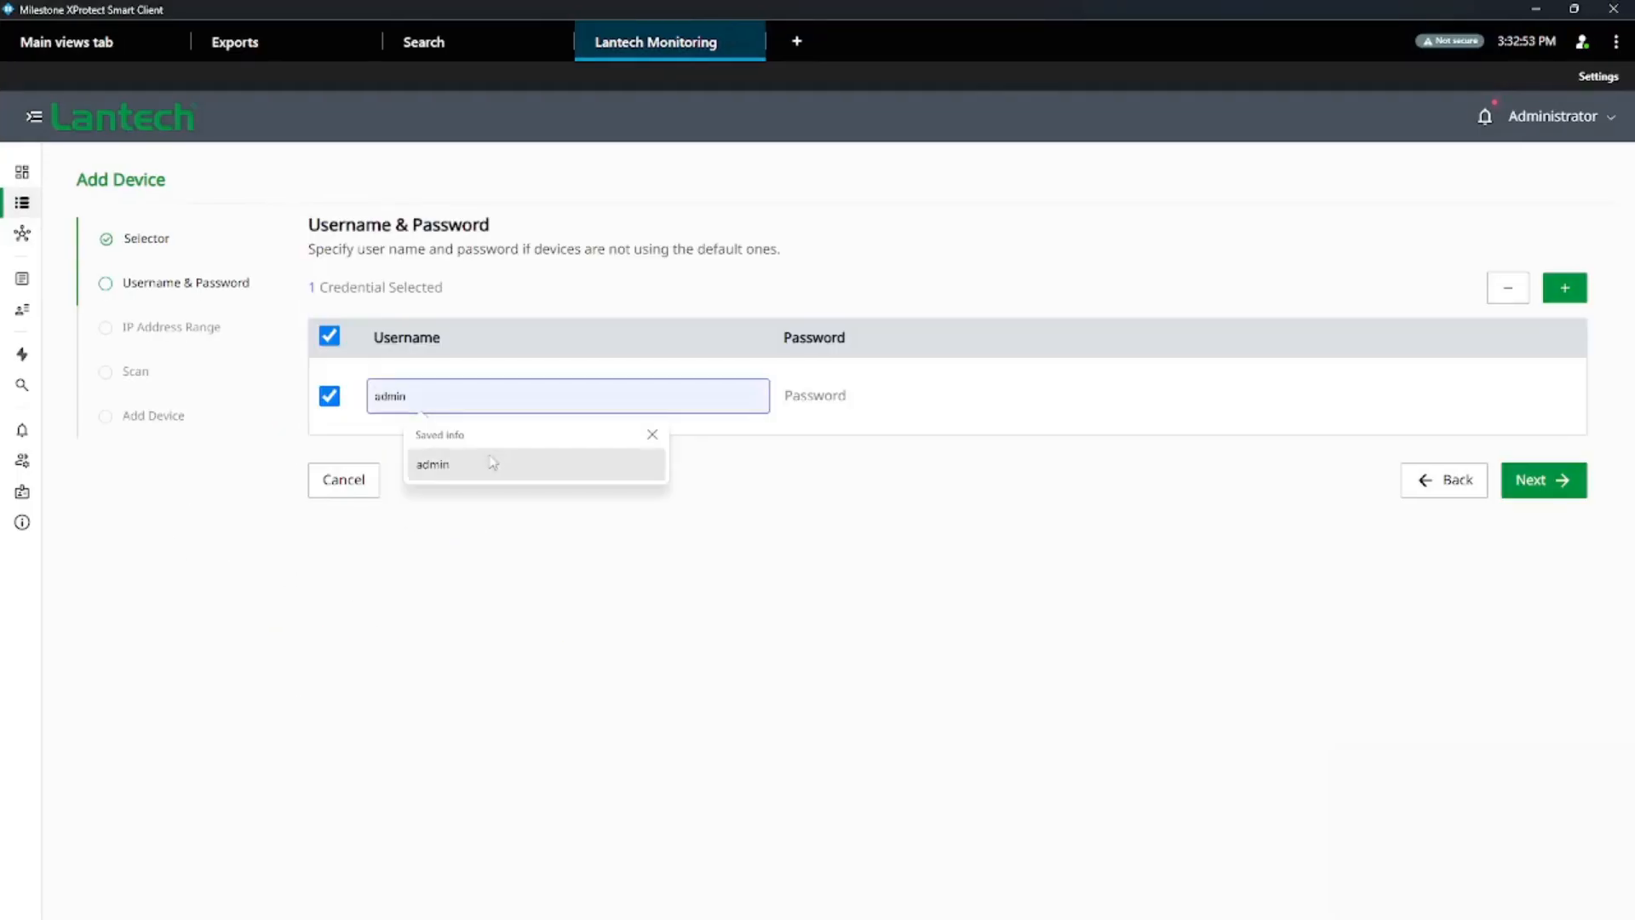
# Enter the username admin and the device password as scan credentials and continue to the IP address range
pyautogui.click(493, 464)
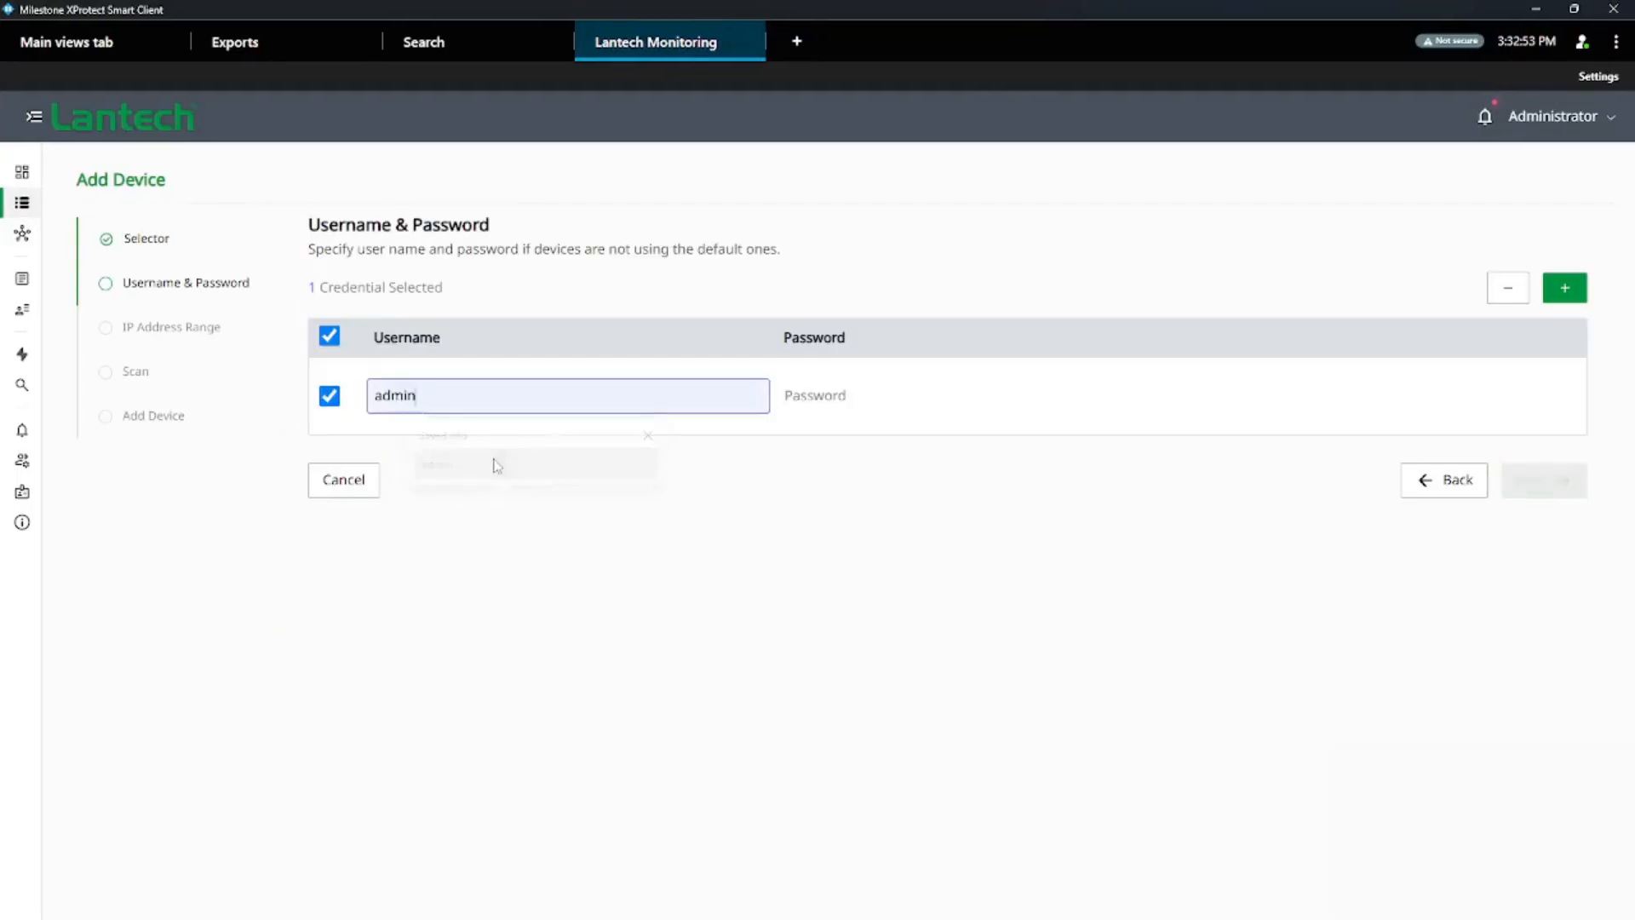
pyautogui.click(918, 402)
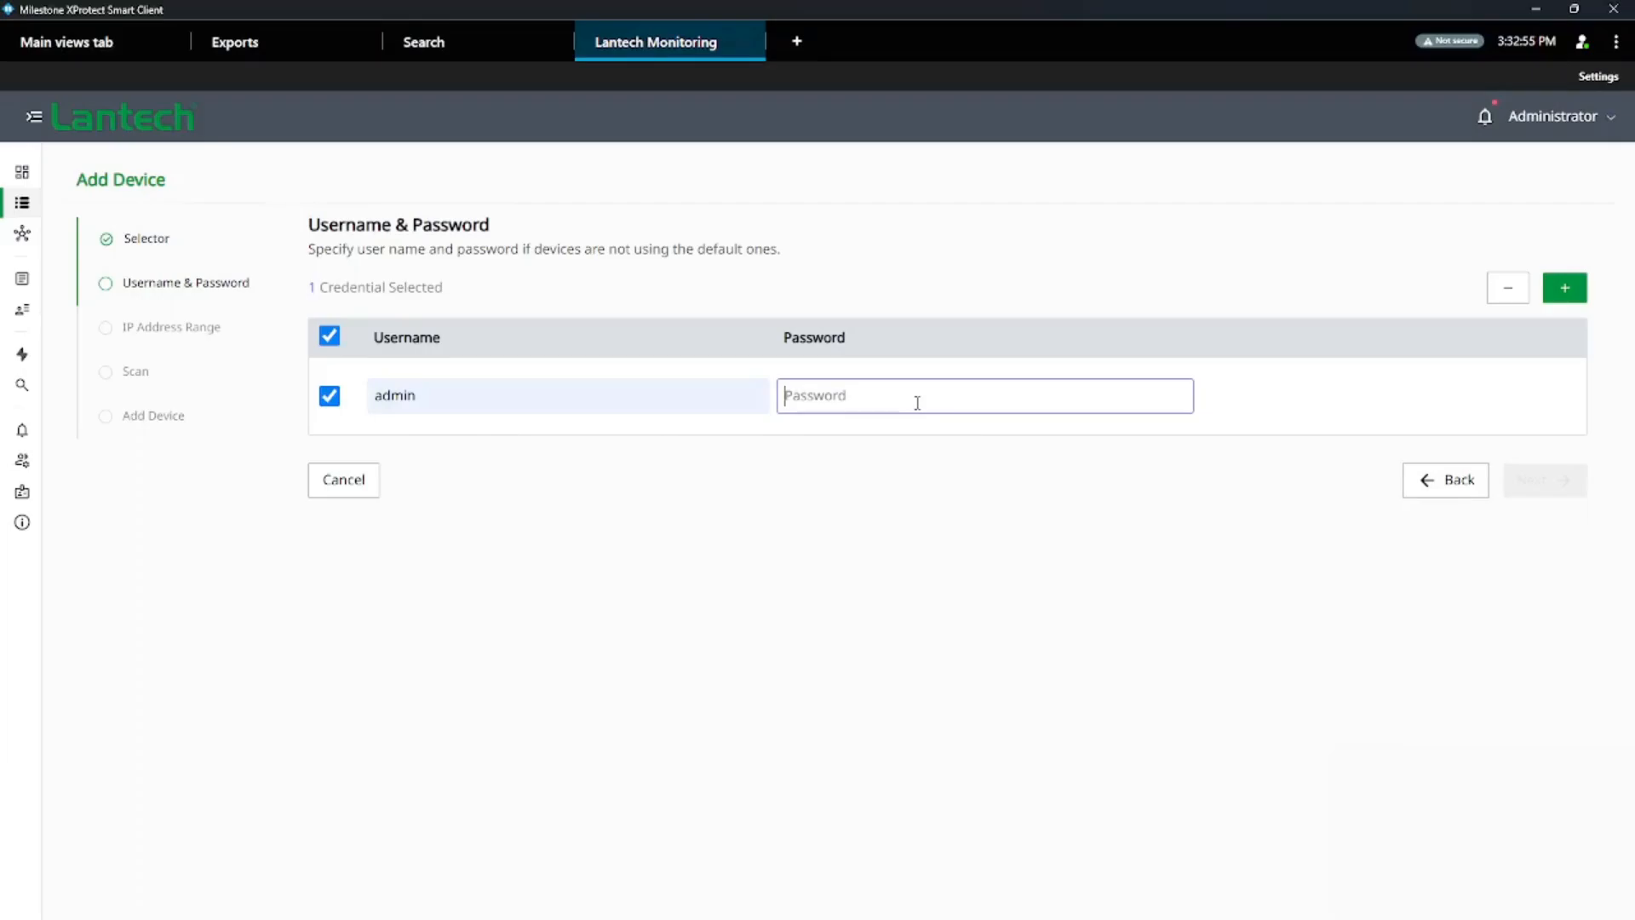
pyautogui.write('•••••')
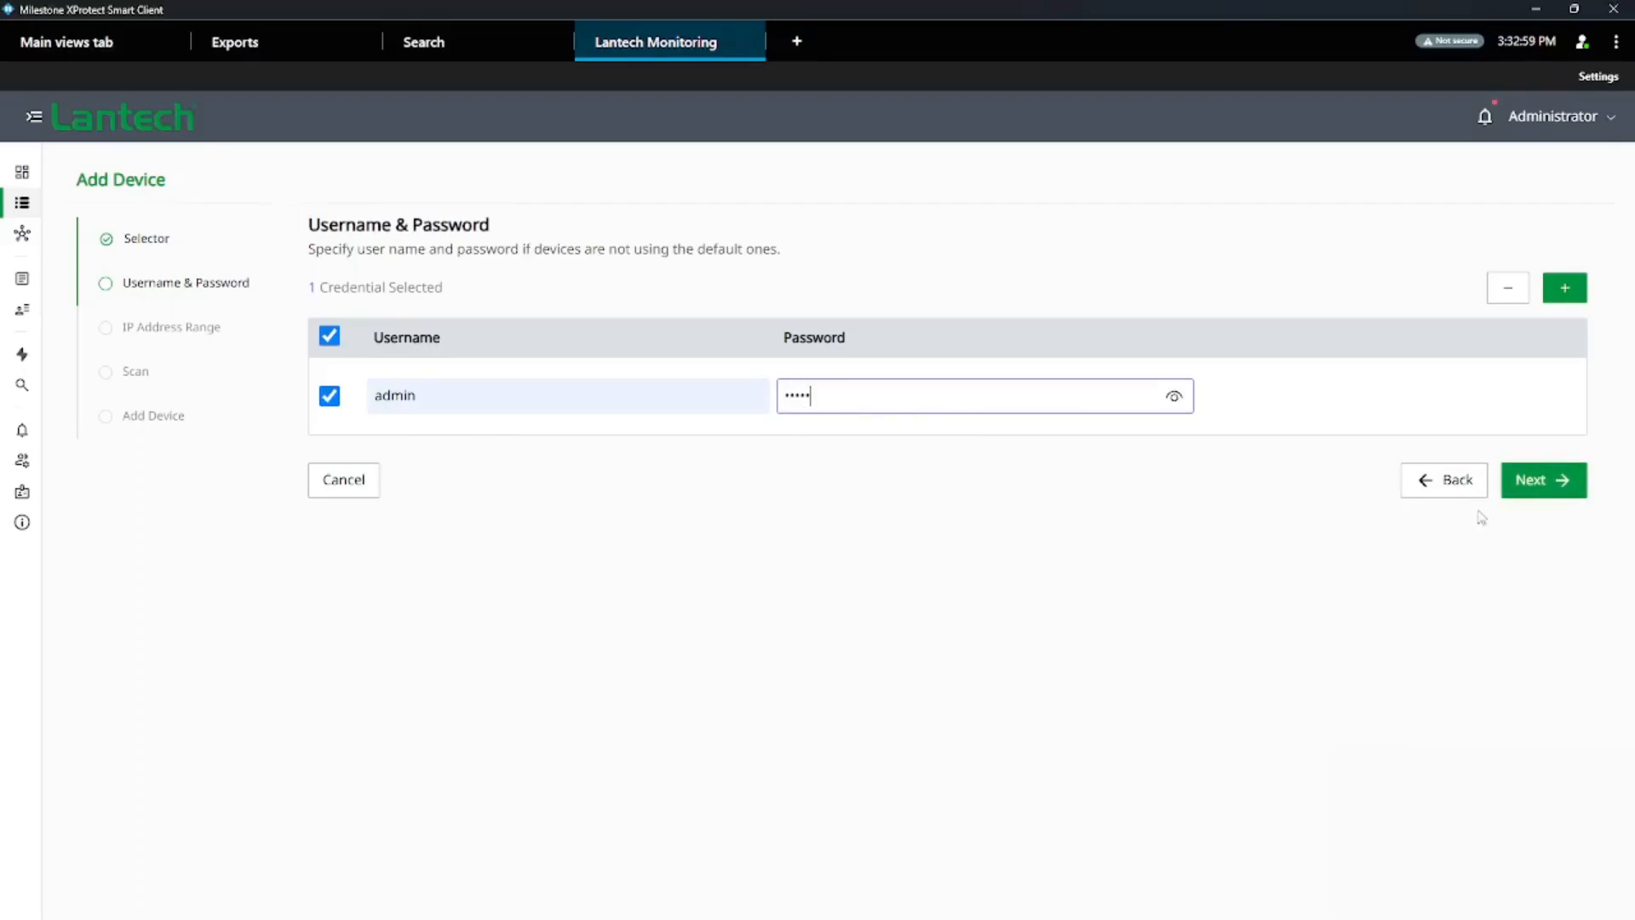
pyautogui.click(1533, 482)
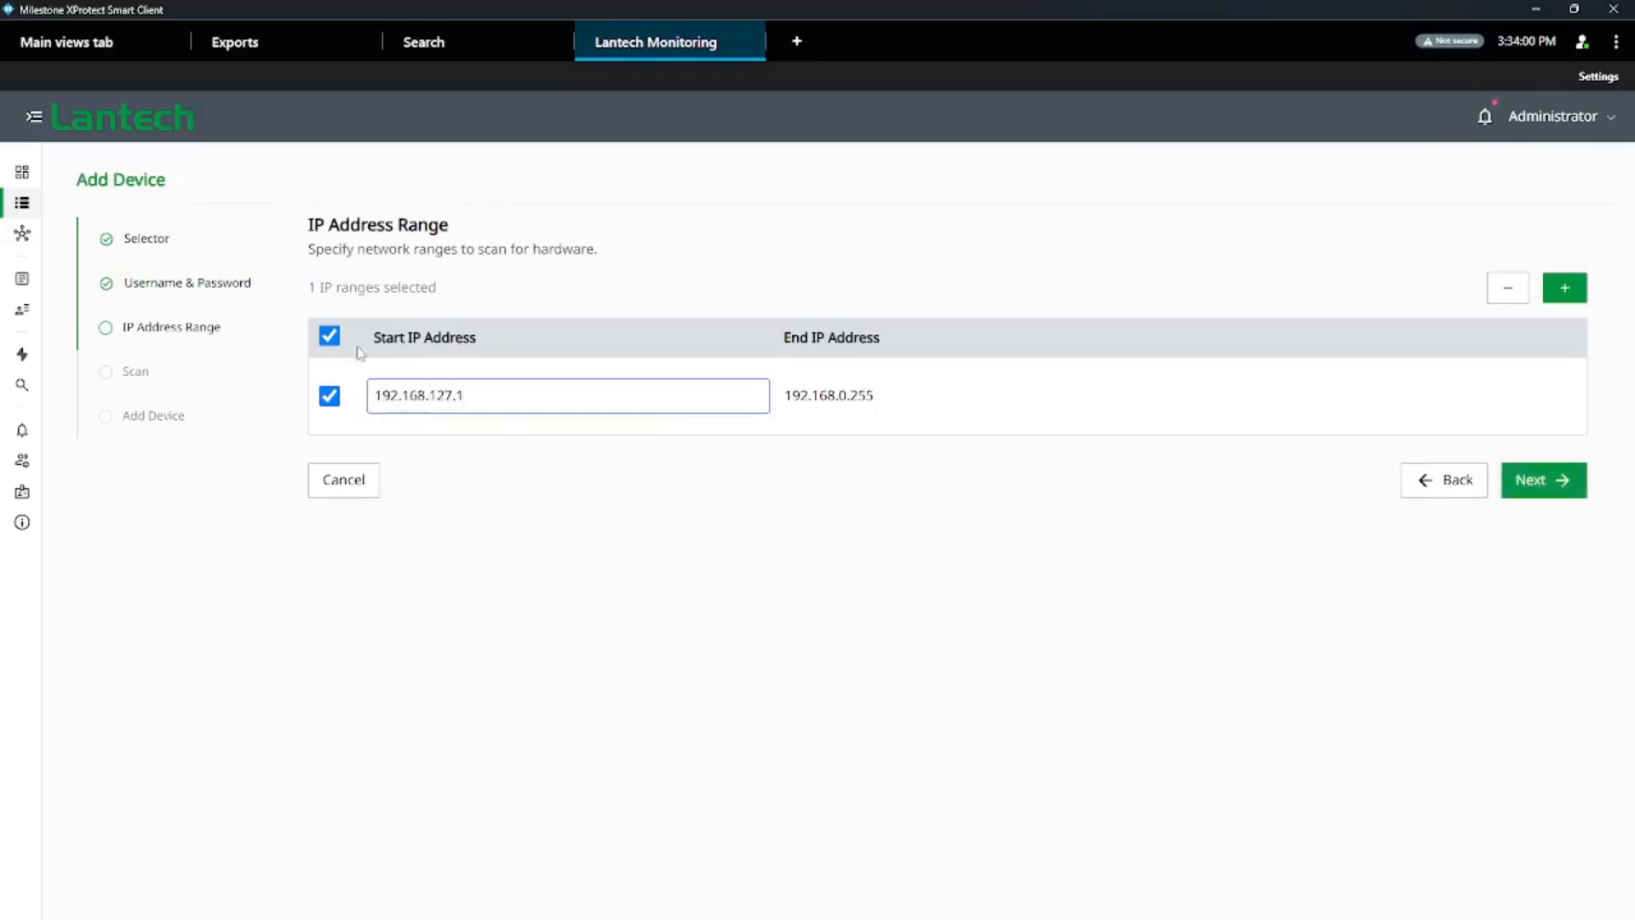
# Set the range's end IP address to 192.168.127.10 and scan it for devices
pyautogui.click(863, 397)
pyautogui.moveTo(841, 397); pyautogui.dragTo(935, 395)
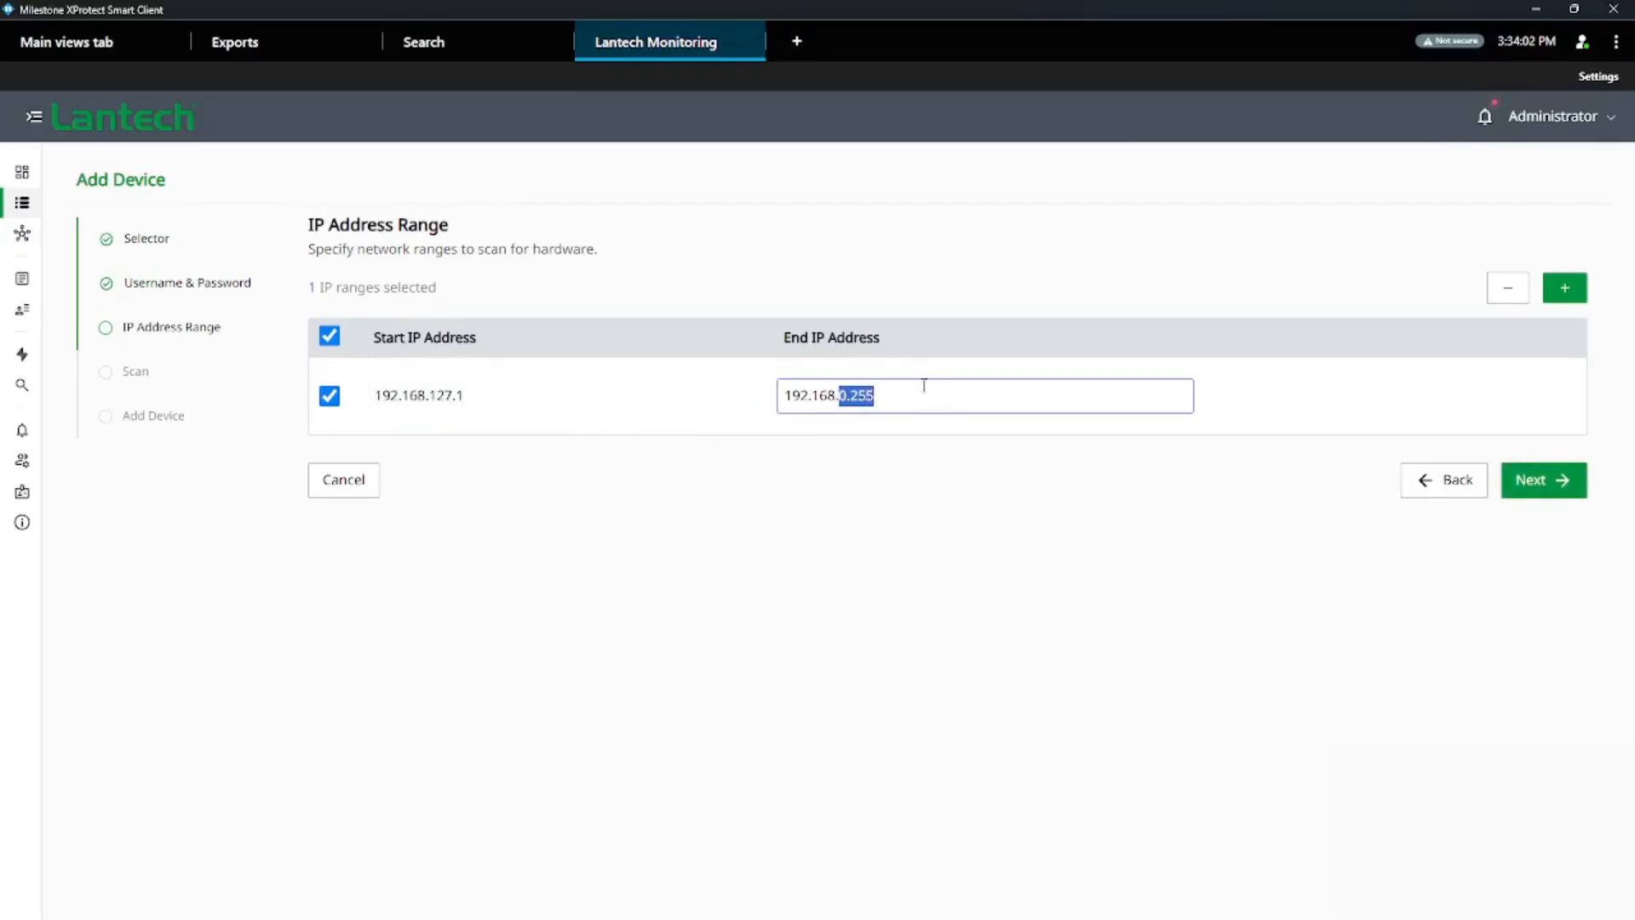
pyautogui.write('127.3')
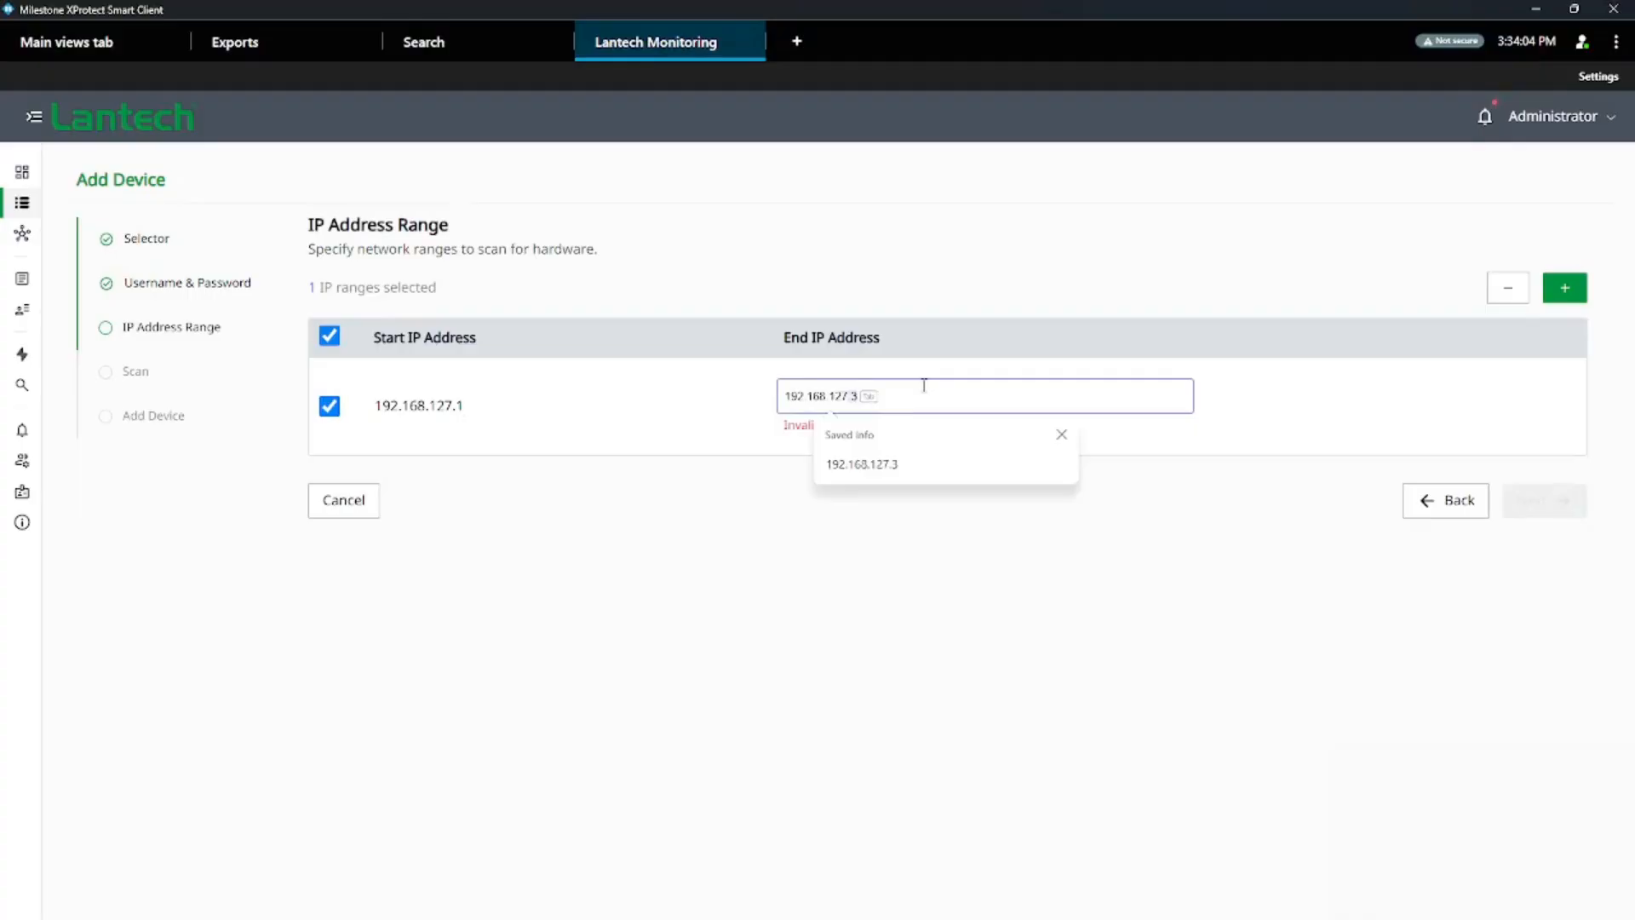
pyautogui.press('BackSpace')
pyautogui.write('10')
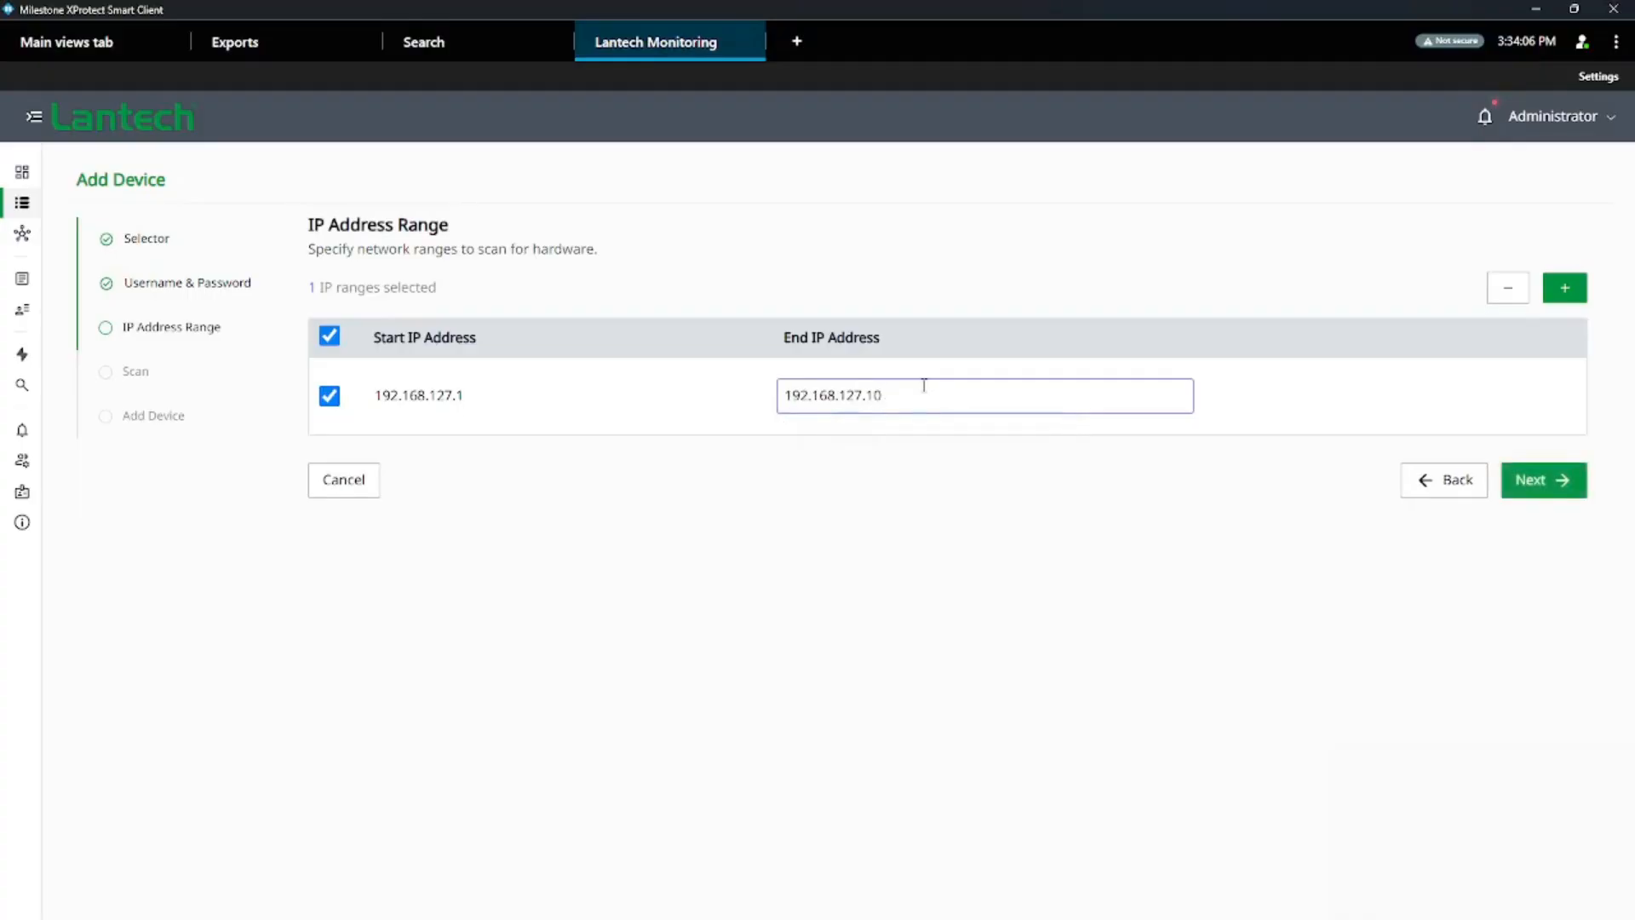
pyautogui.click(981, 522)
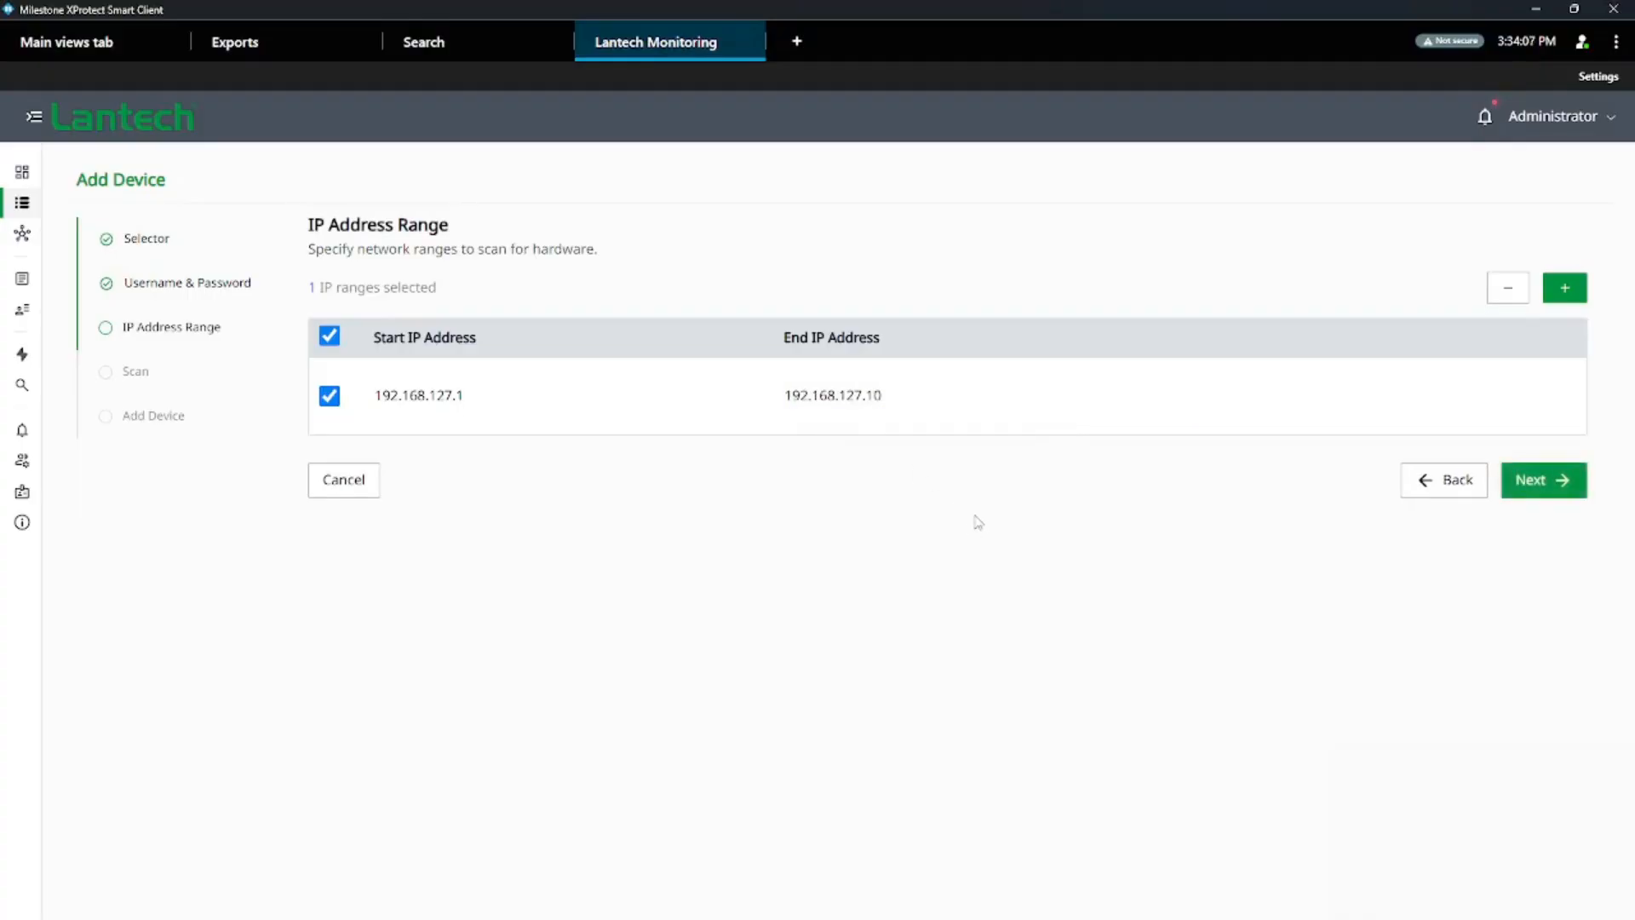
pyautogui.click(1538, 502)
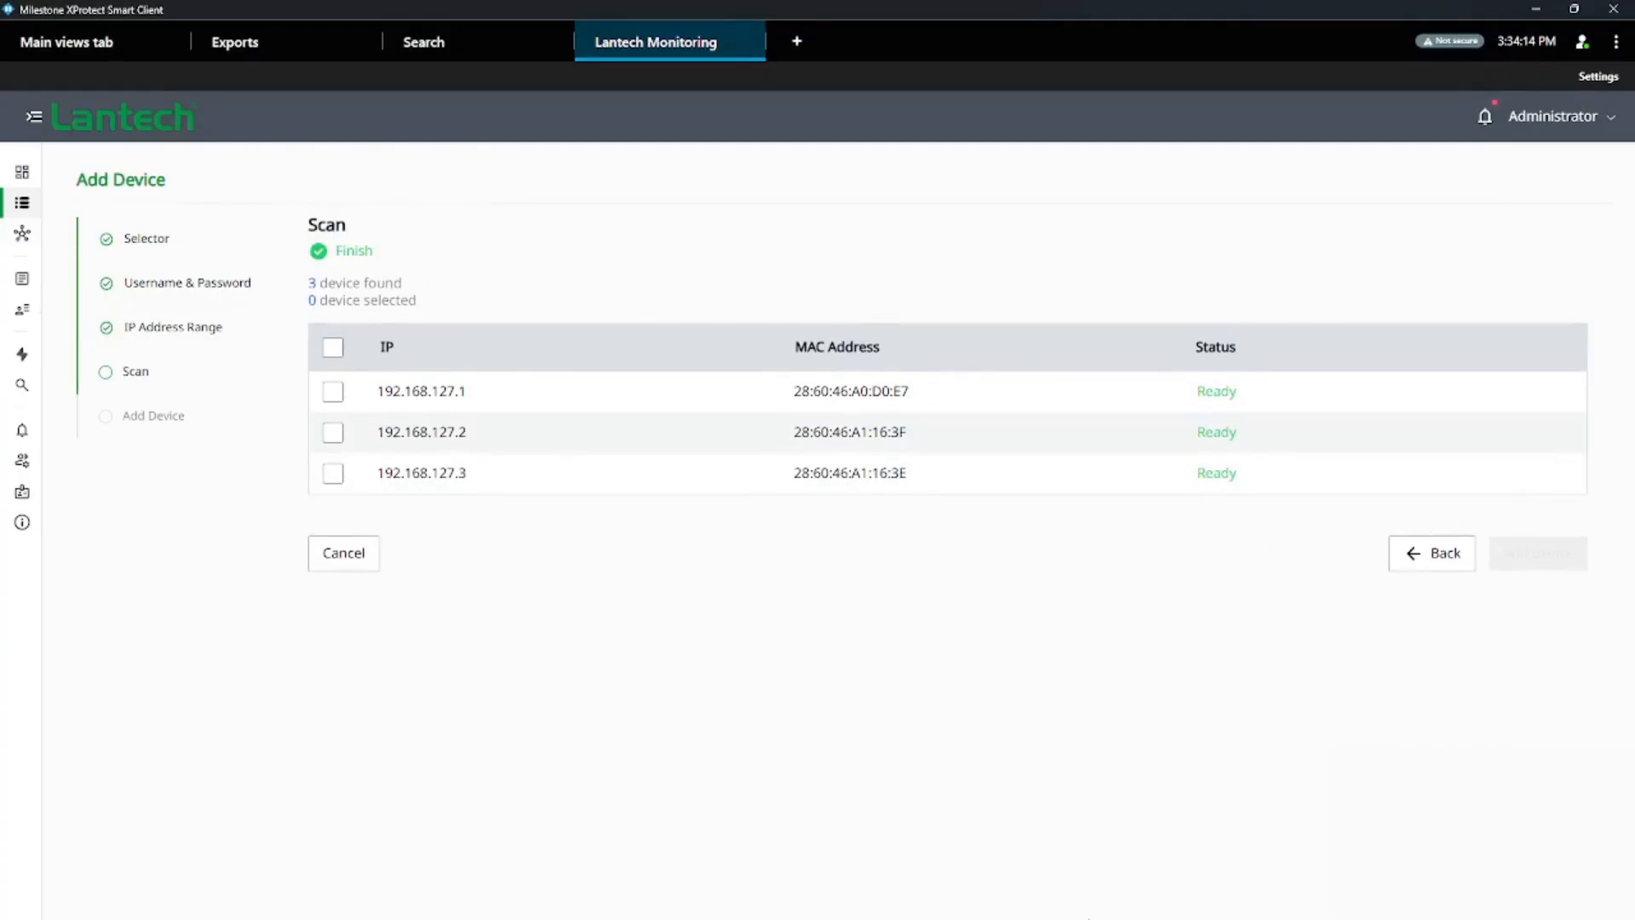
# Select all devices found by the scan and add them to monitoring
pyautogui.click(333, 347)
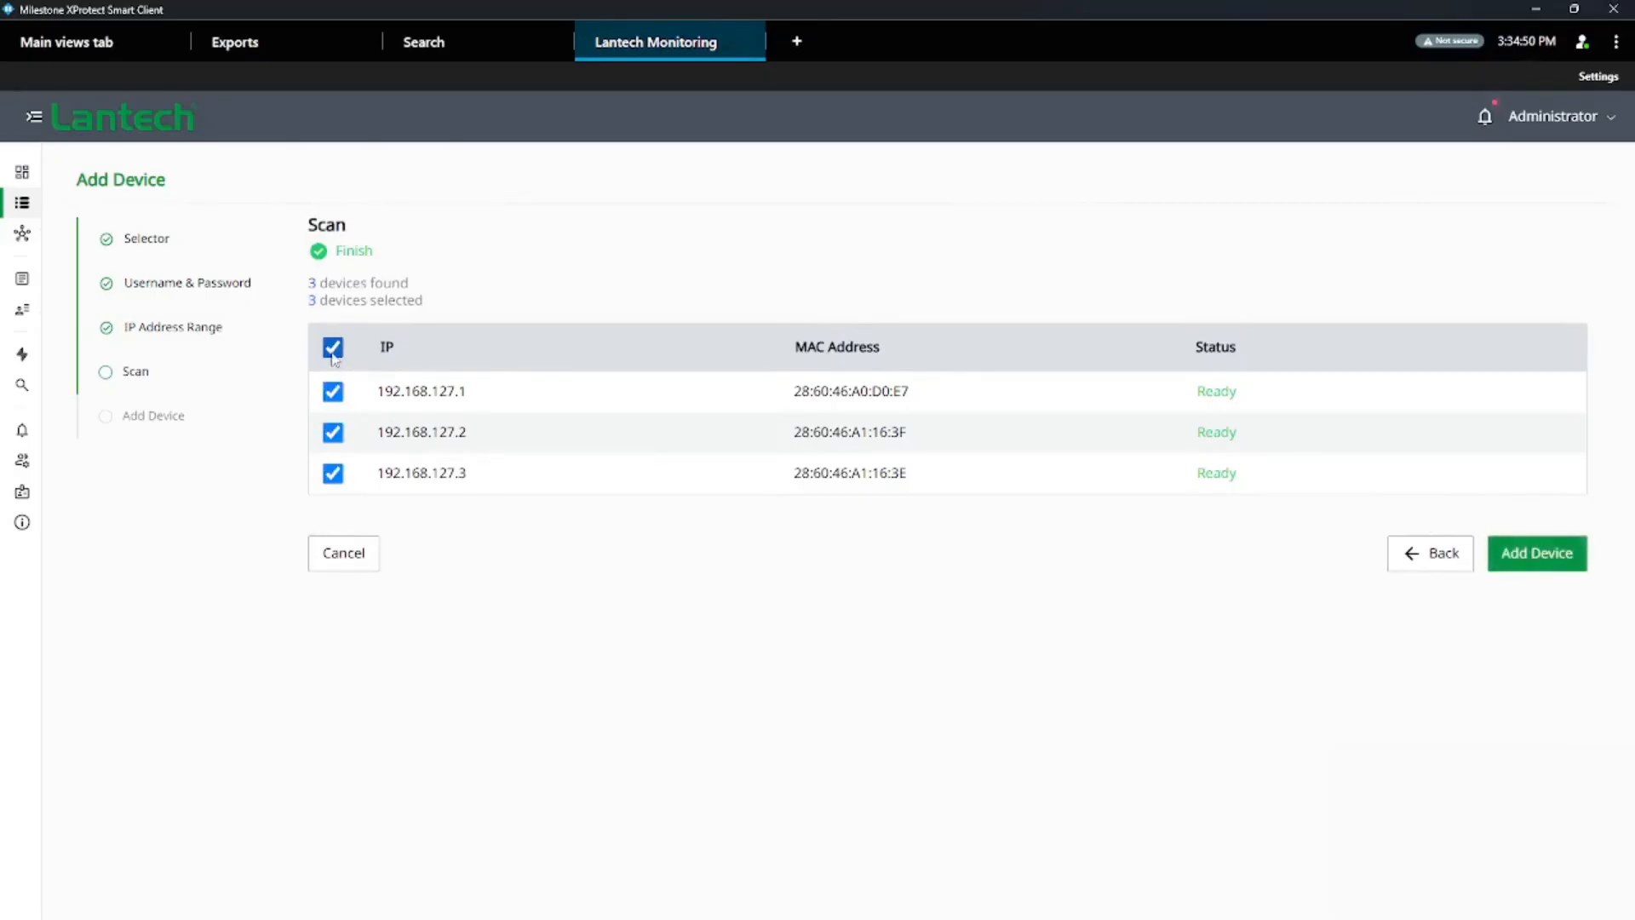
pyautogui.click(1521, 562)
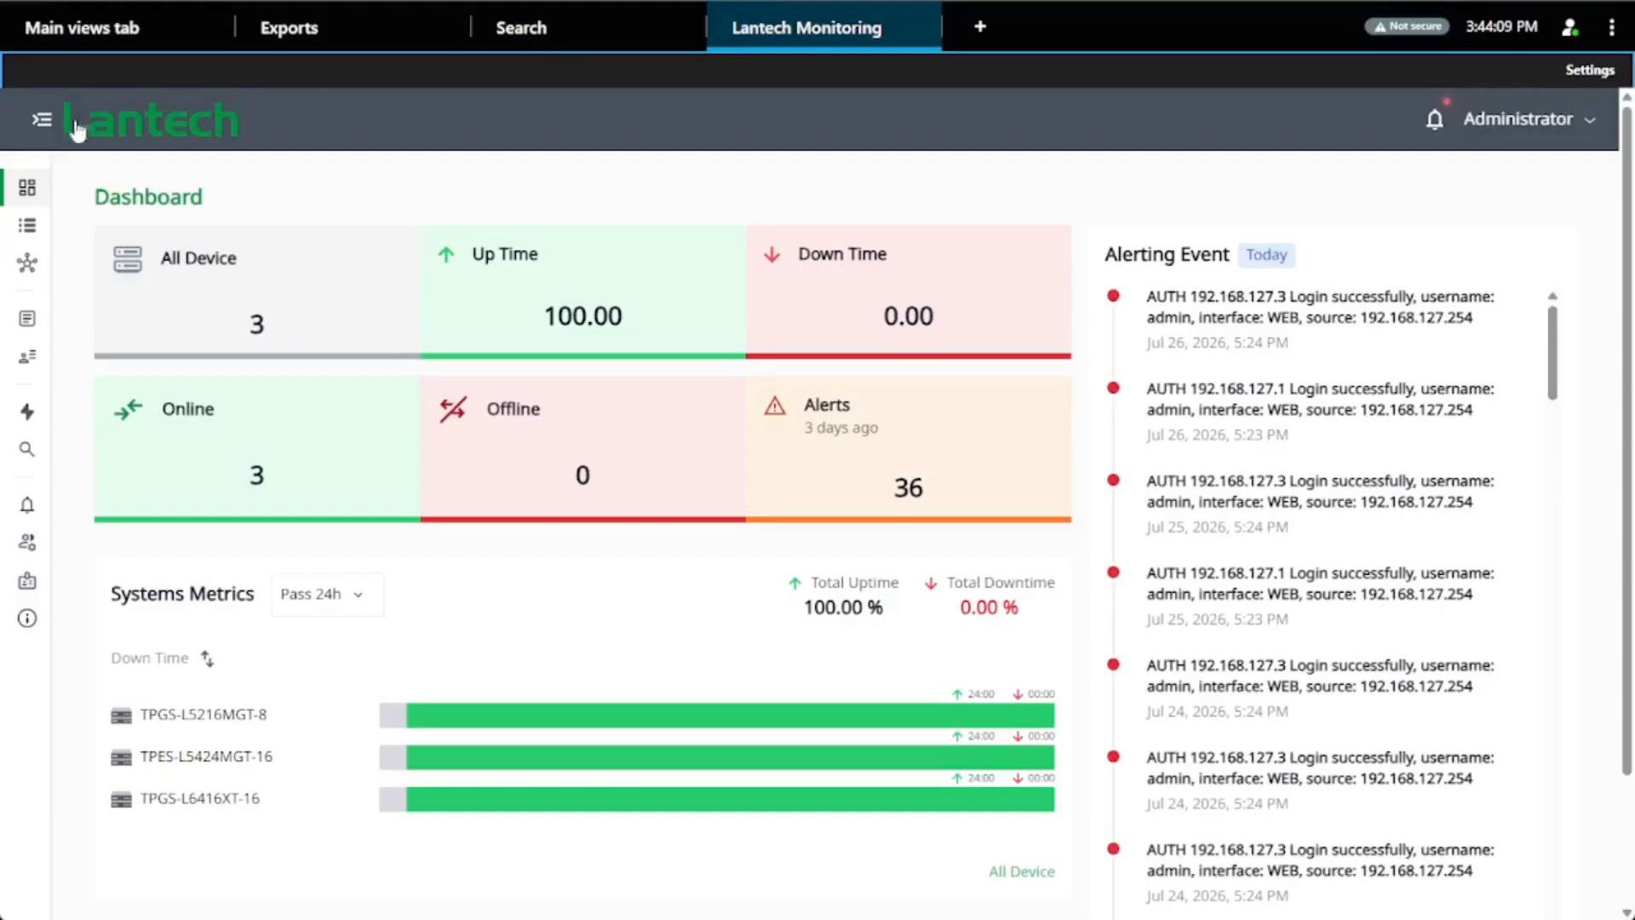
# Expand the navigation sidebar and view the time range options for Systems Metrics on the dashboard
pyautogui.click(42, 120)
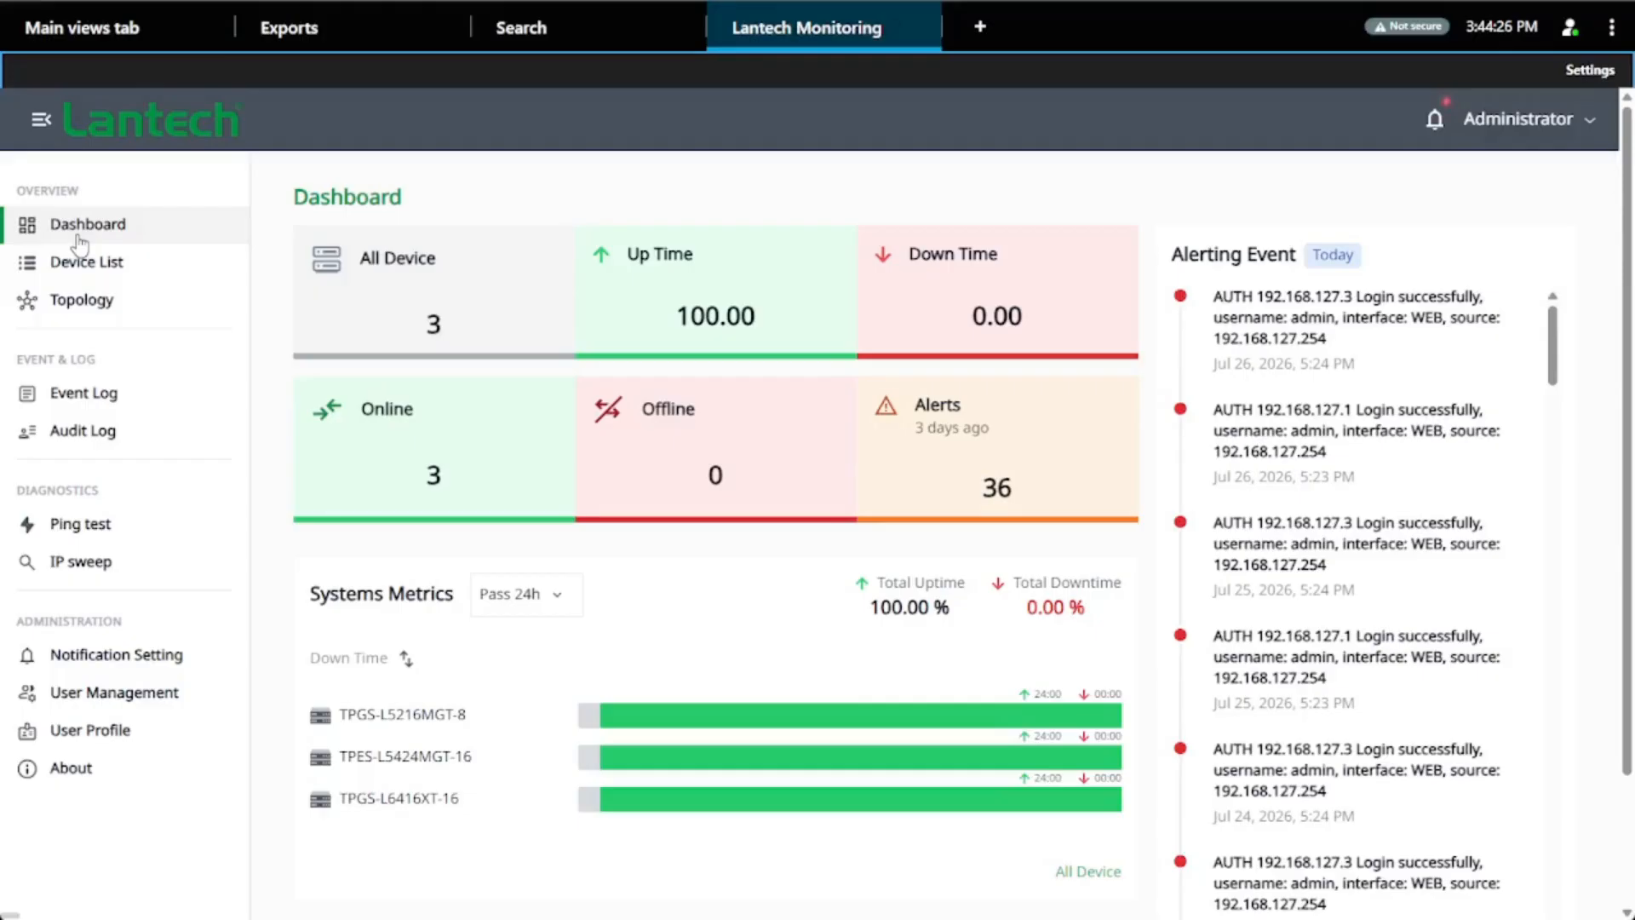
pyautogui.click(561, 599)
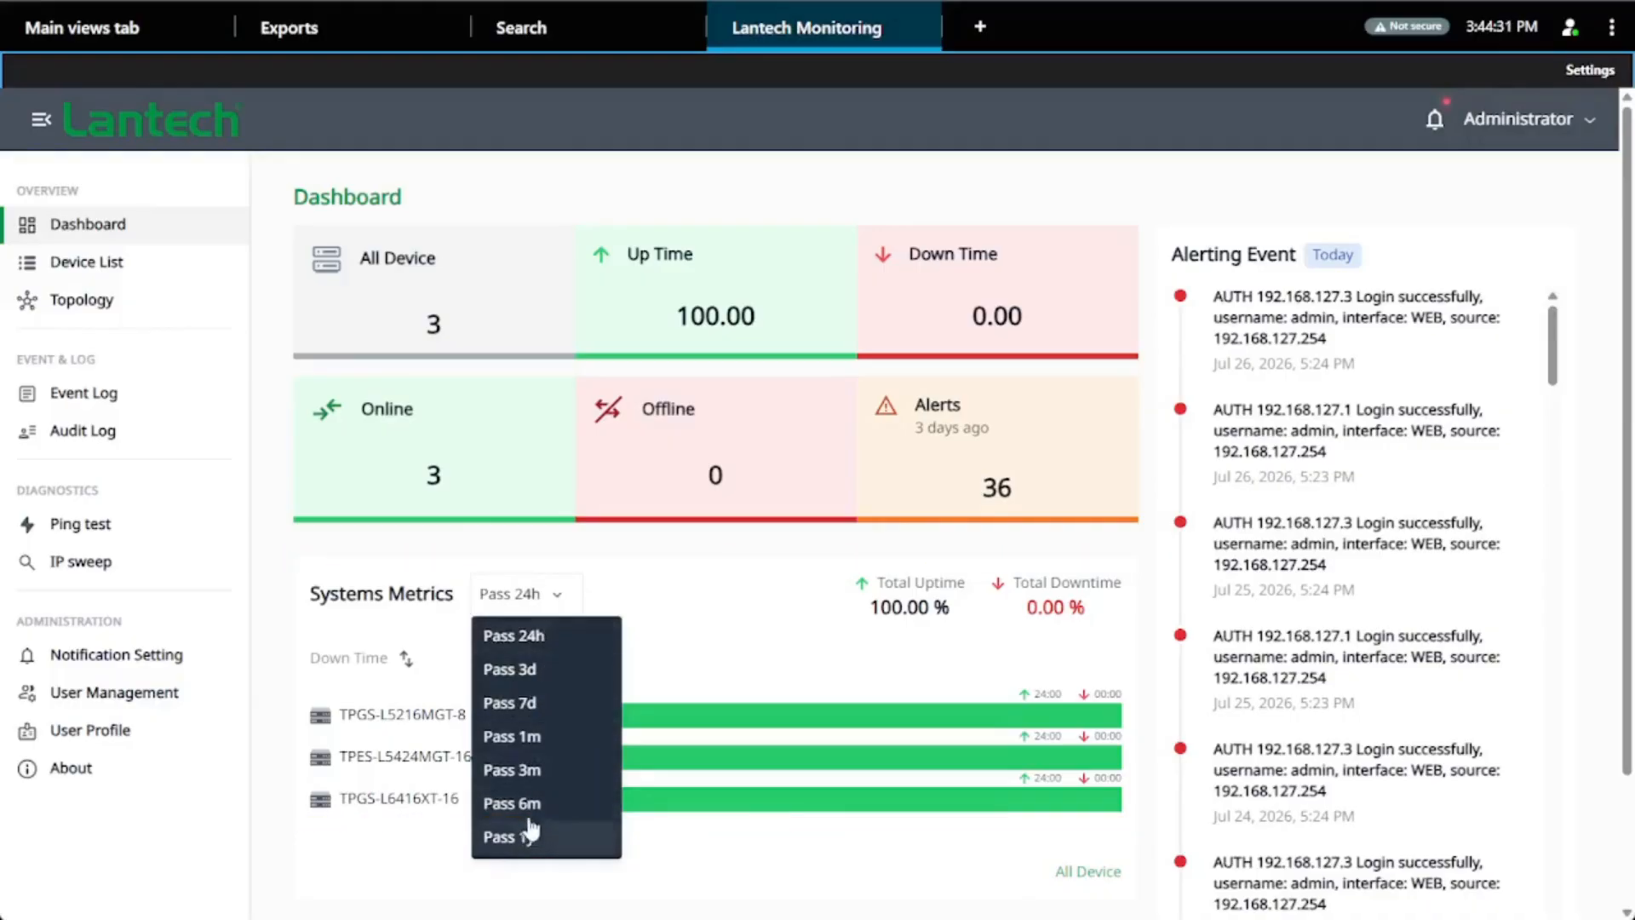
pyautogui.click(557, 601)
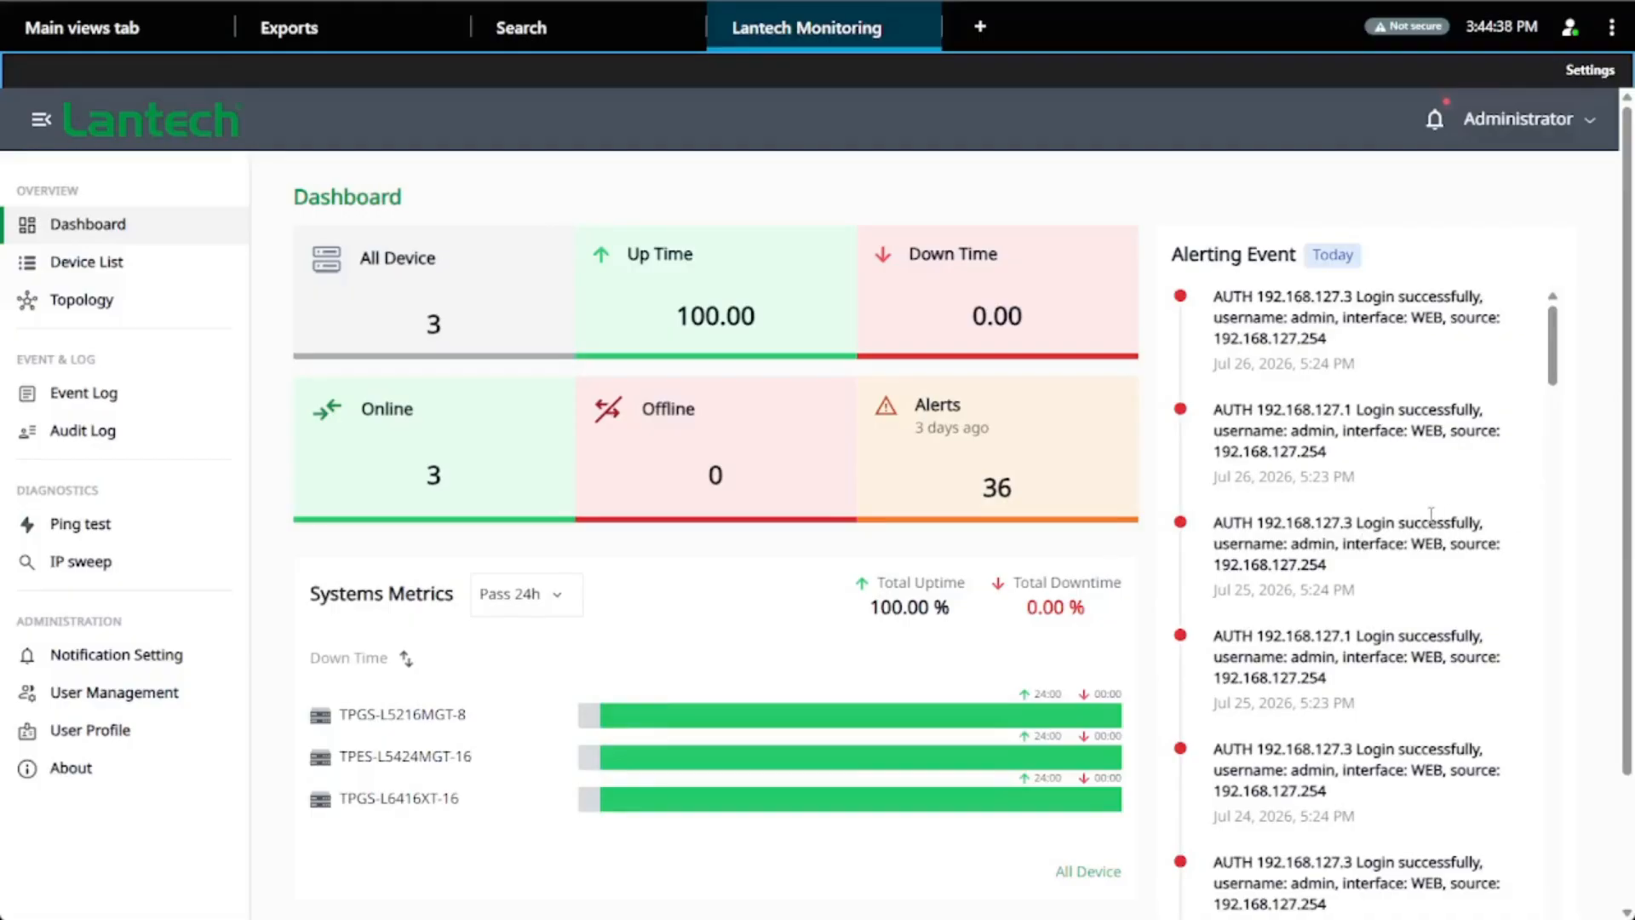
# Read through the Alerting Event entries on the dashboard
pyautogui.scroll(-3, 1431, 513)
pyautogui.scroll(-5, 1431, 513)
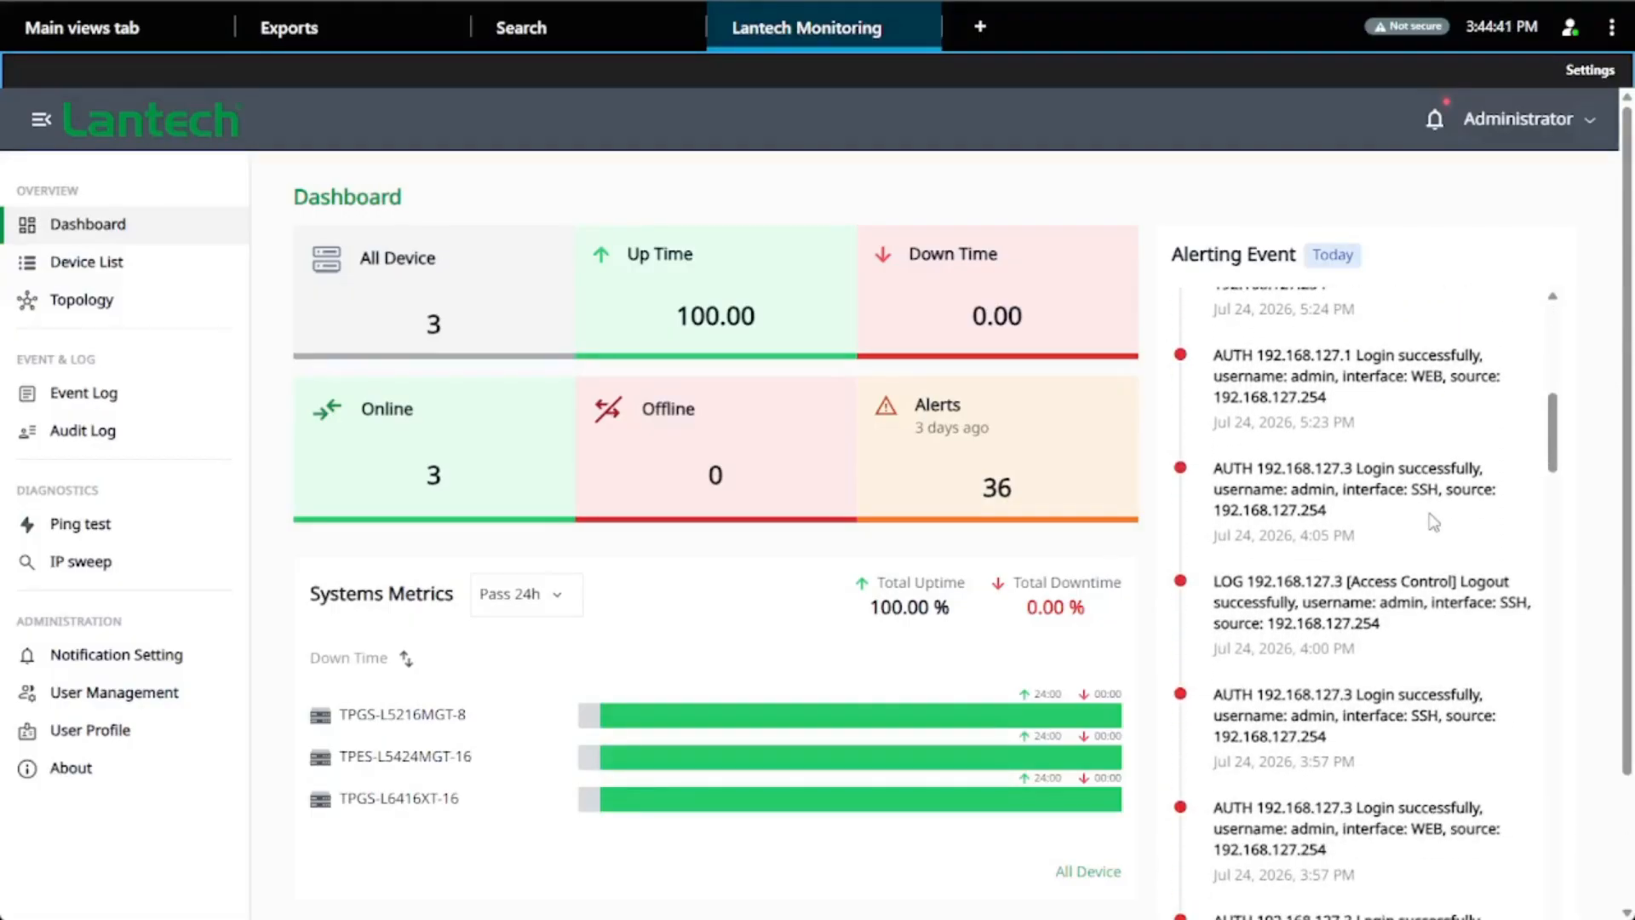
pyautogui.scroll(-4, 1435, 523)
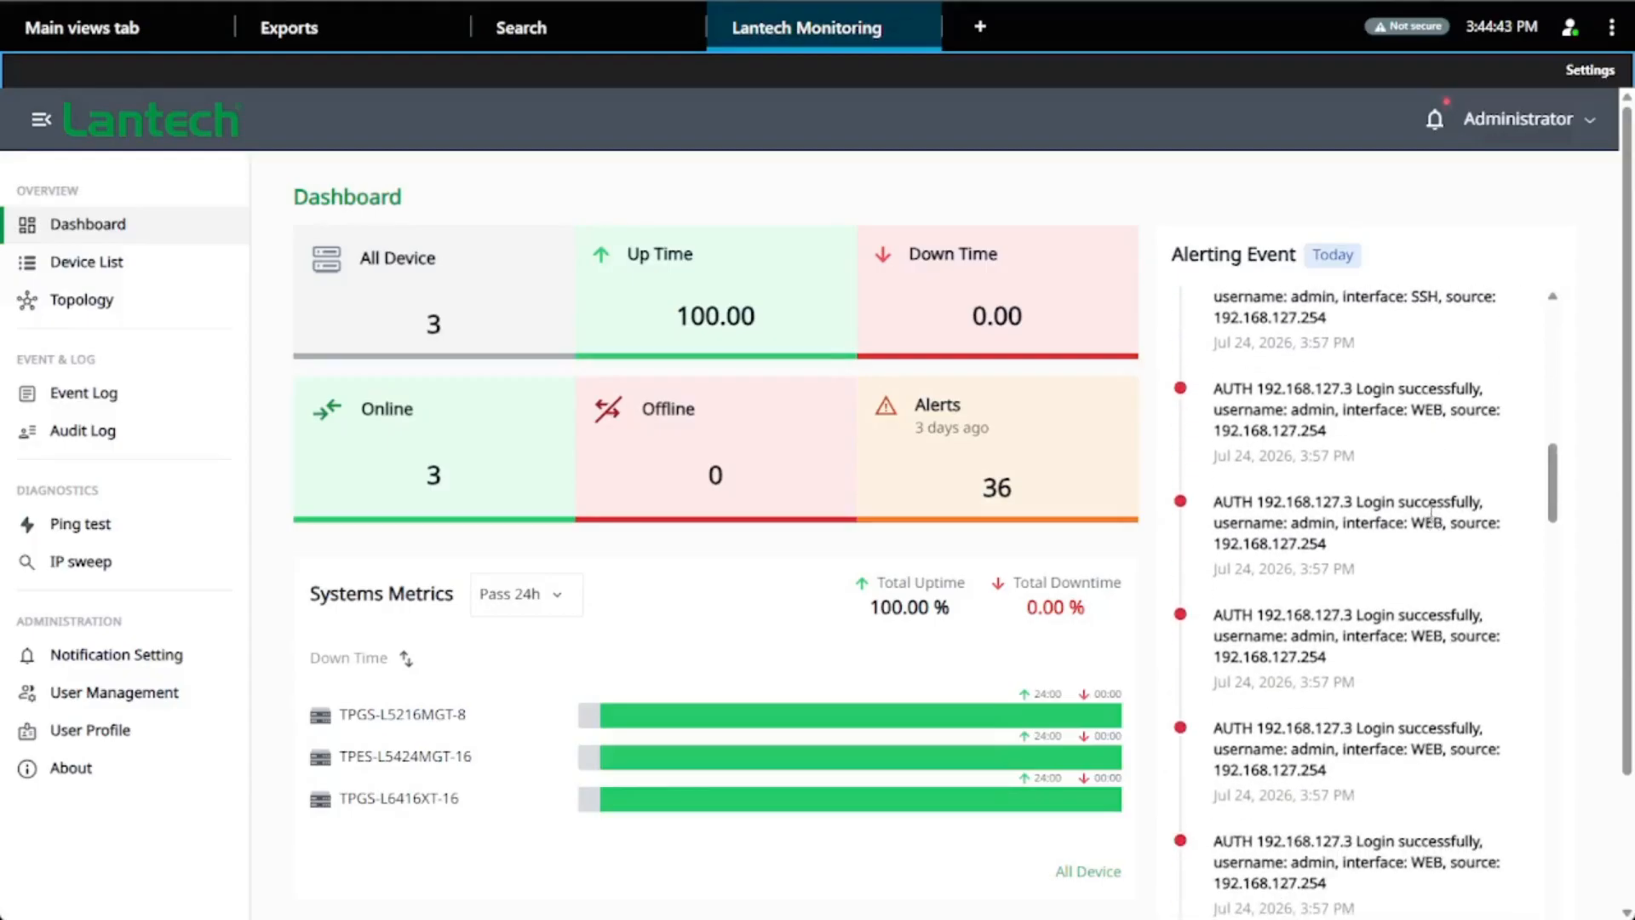
pyautogui.scroll(-5, 1431, 513)
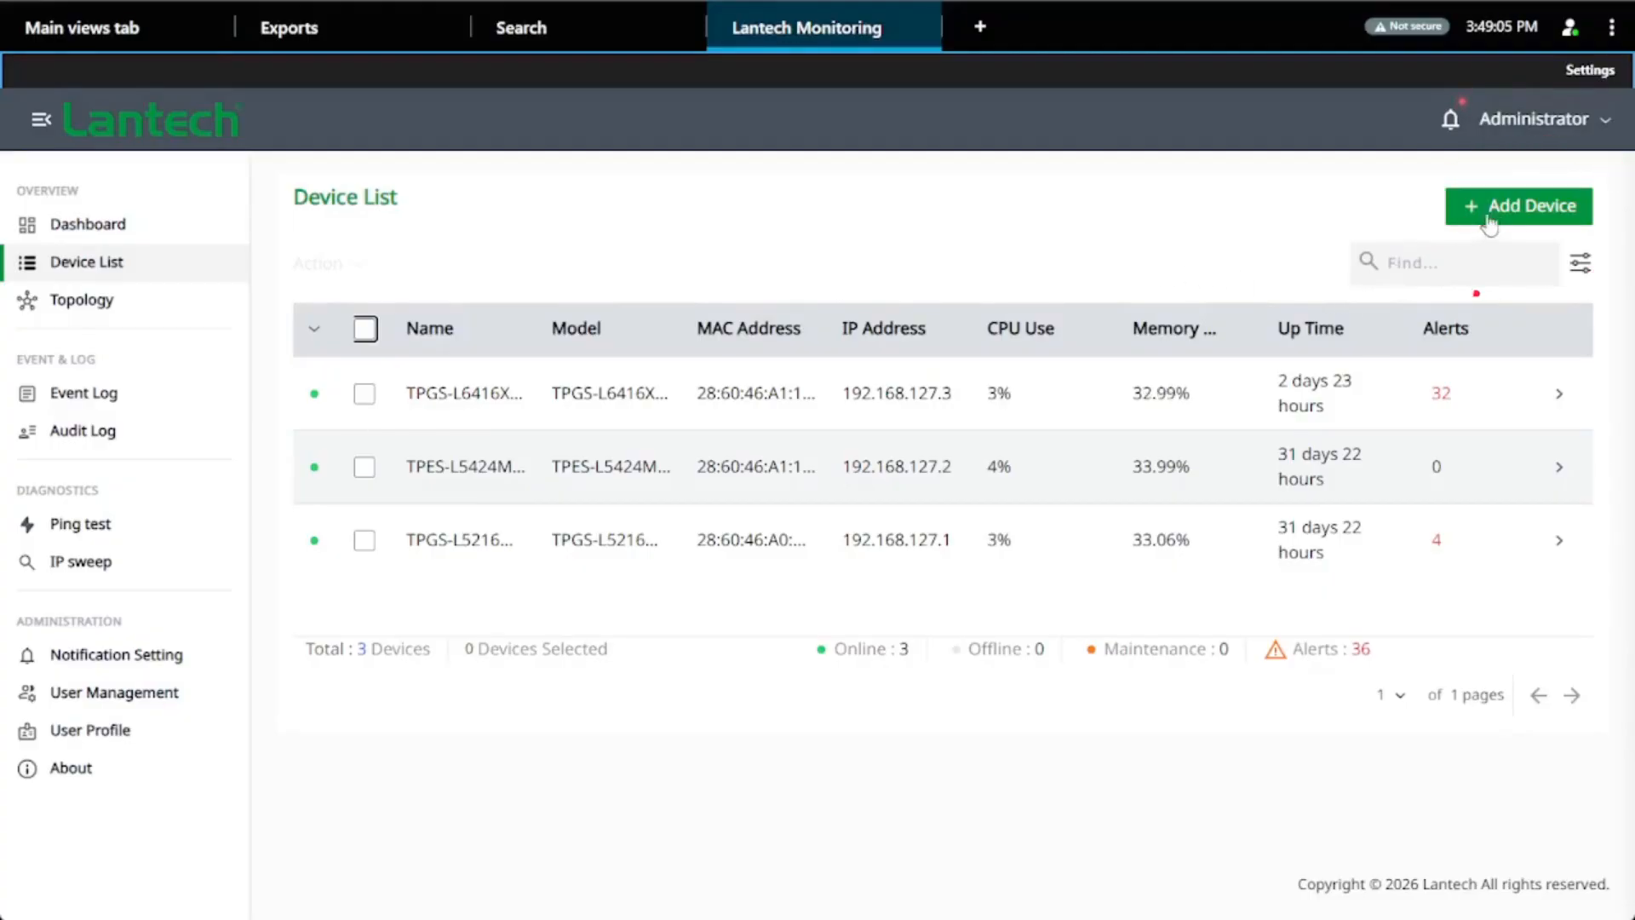
# View the detection methods offered for adding a device from the Device List, and cancel the wizard
pyautogui.click(1514, 215)
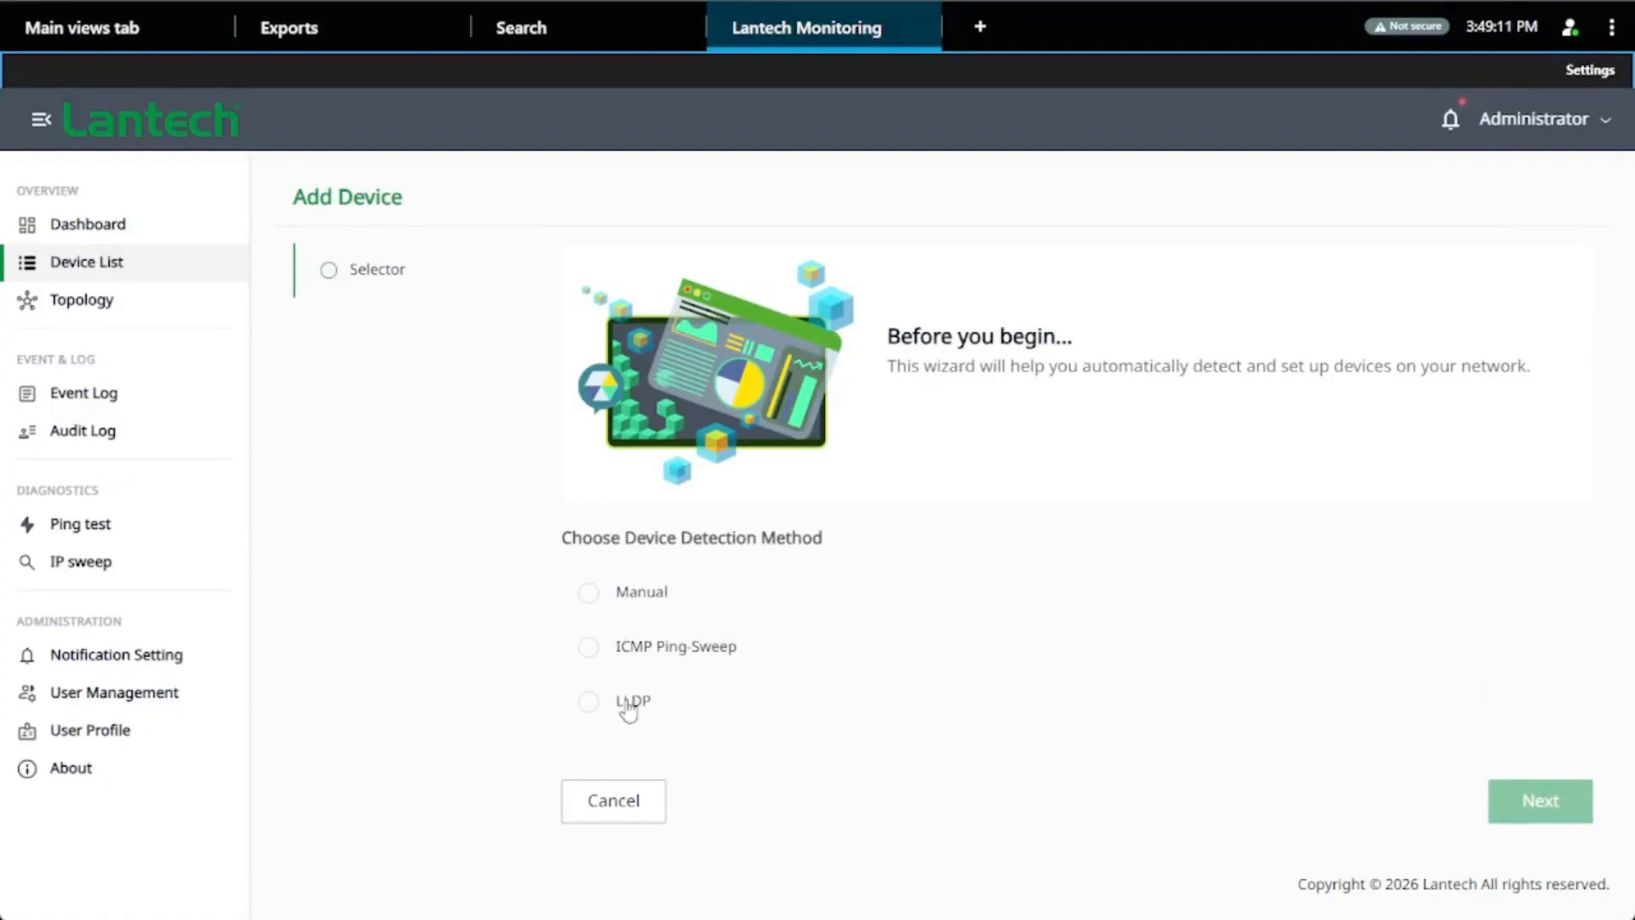
pyautogui.click(614, 805)
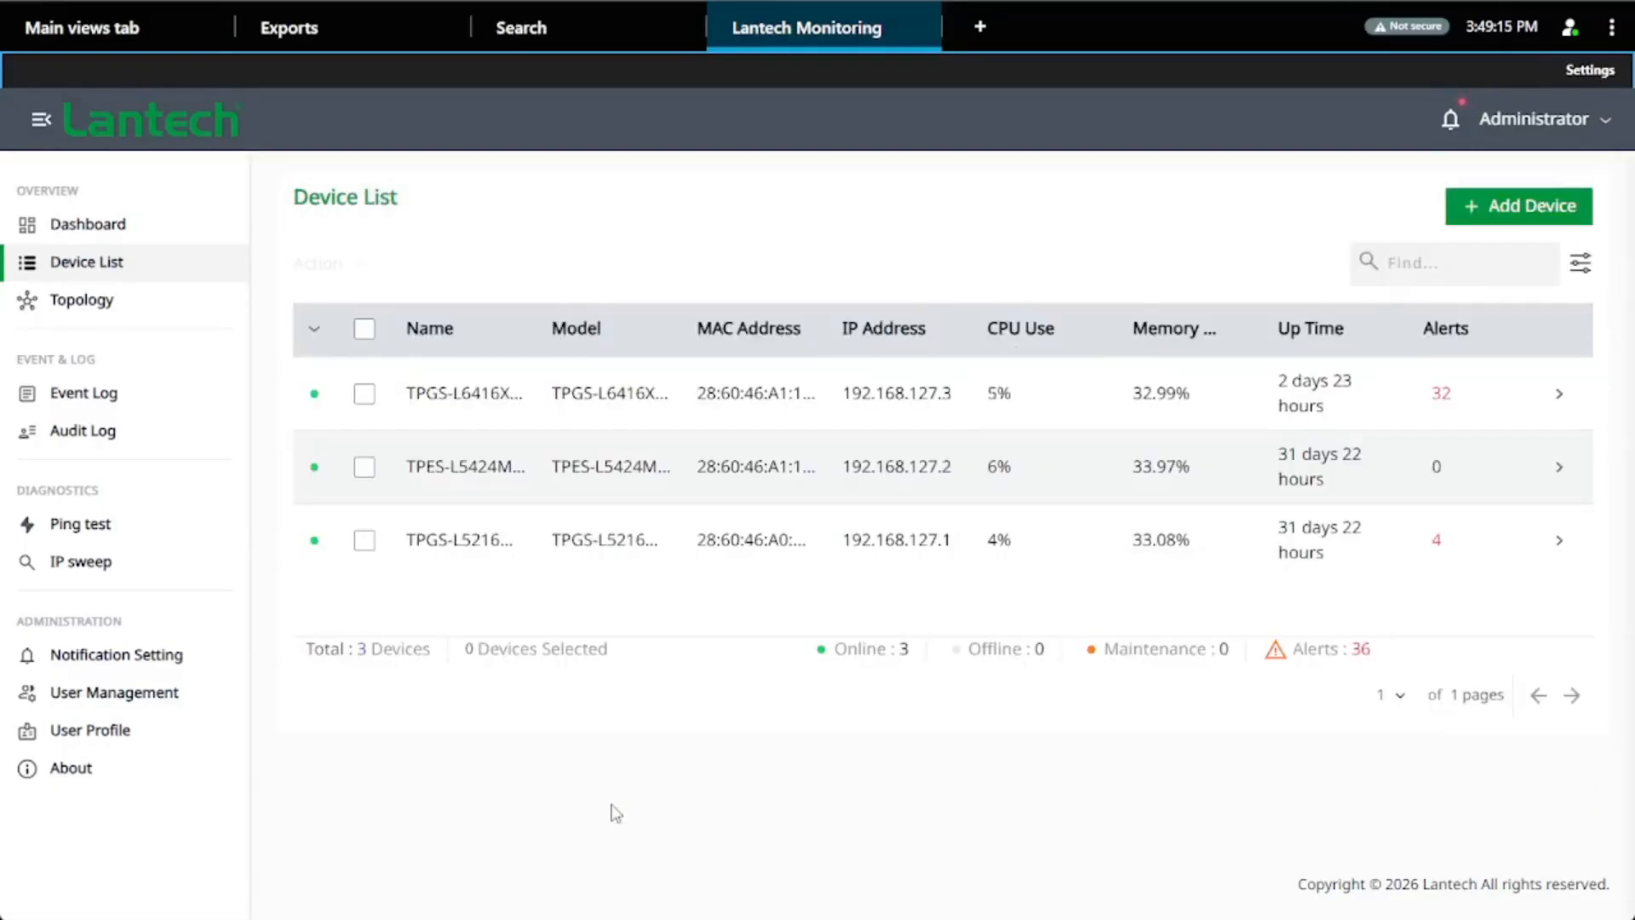
# Select all devices in the Device List to view the available bulk actions, and clear the selection
pyautogui.click(363, 396)
pyautogui.click(365, 466)
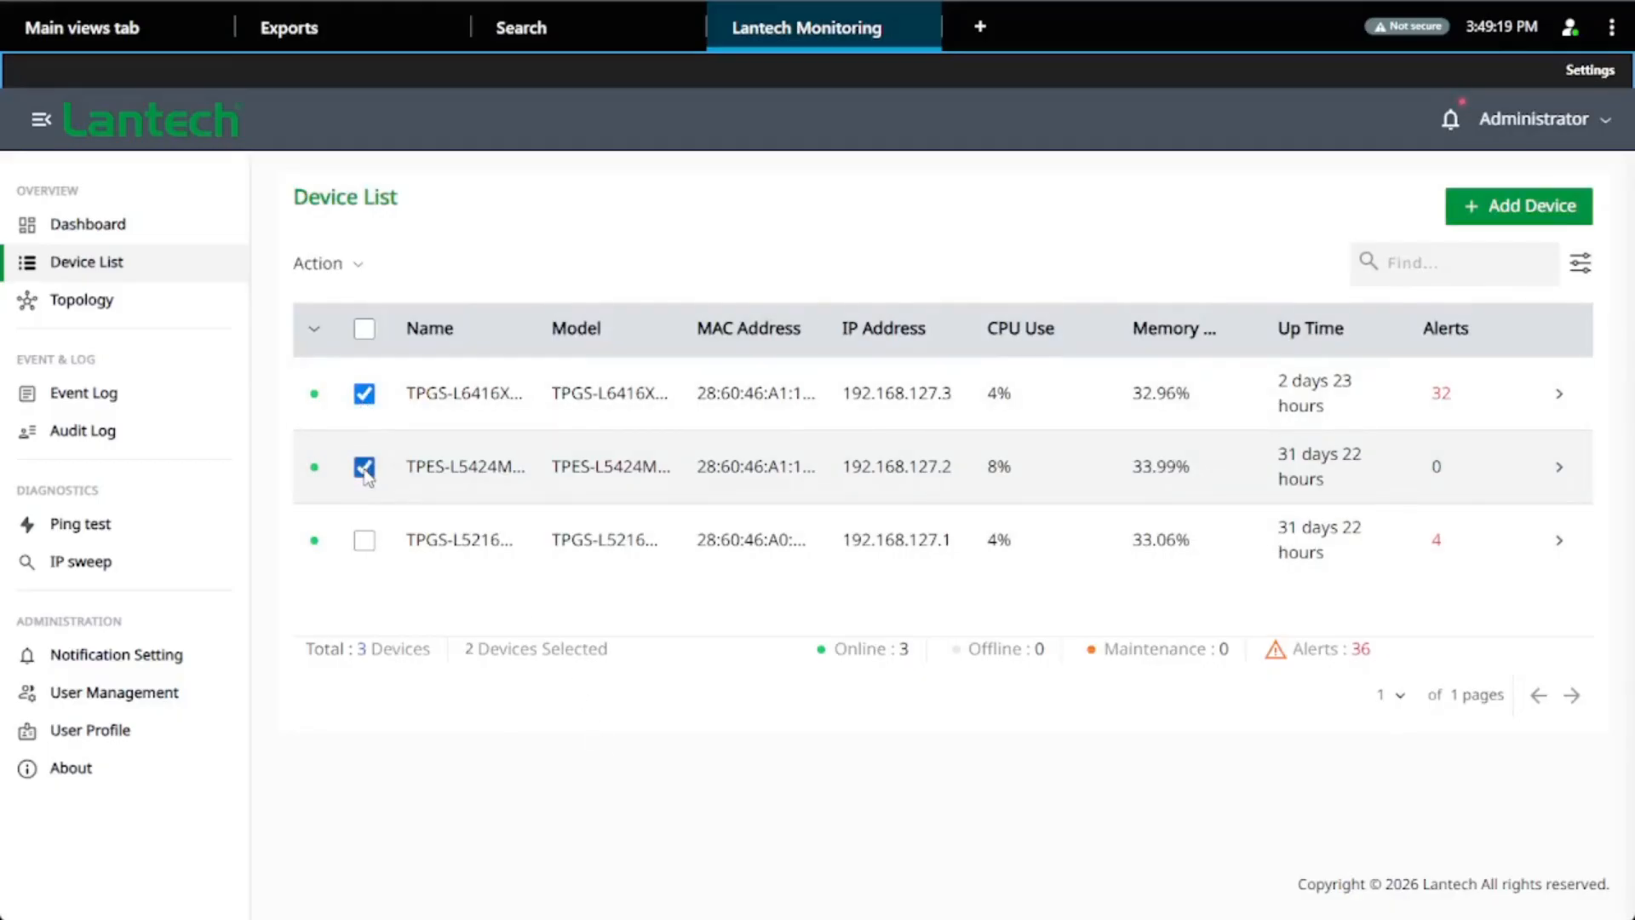
pyautogui.click(365, 331)
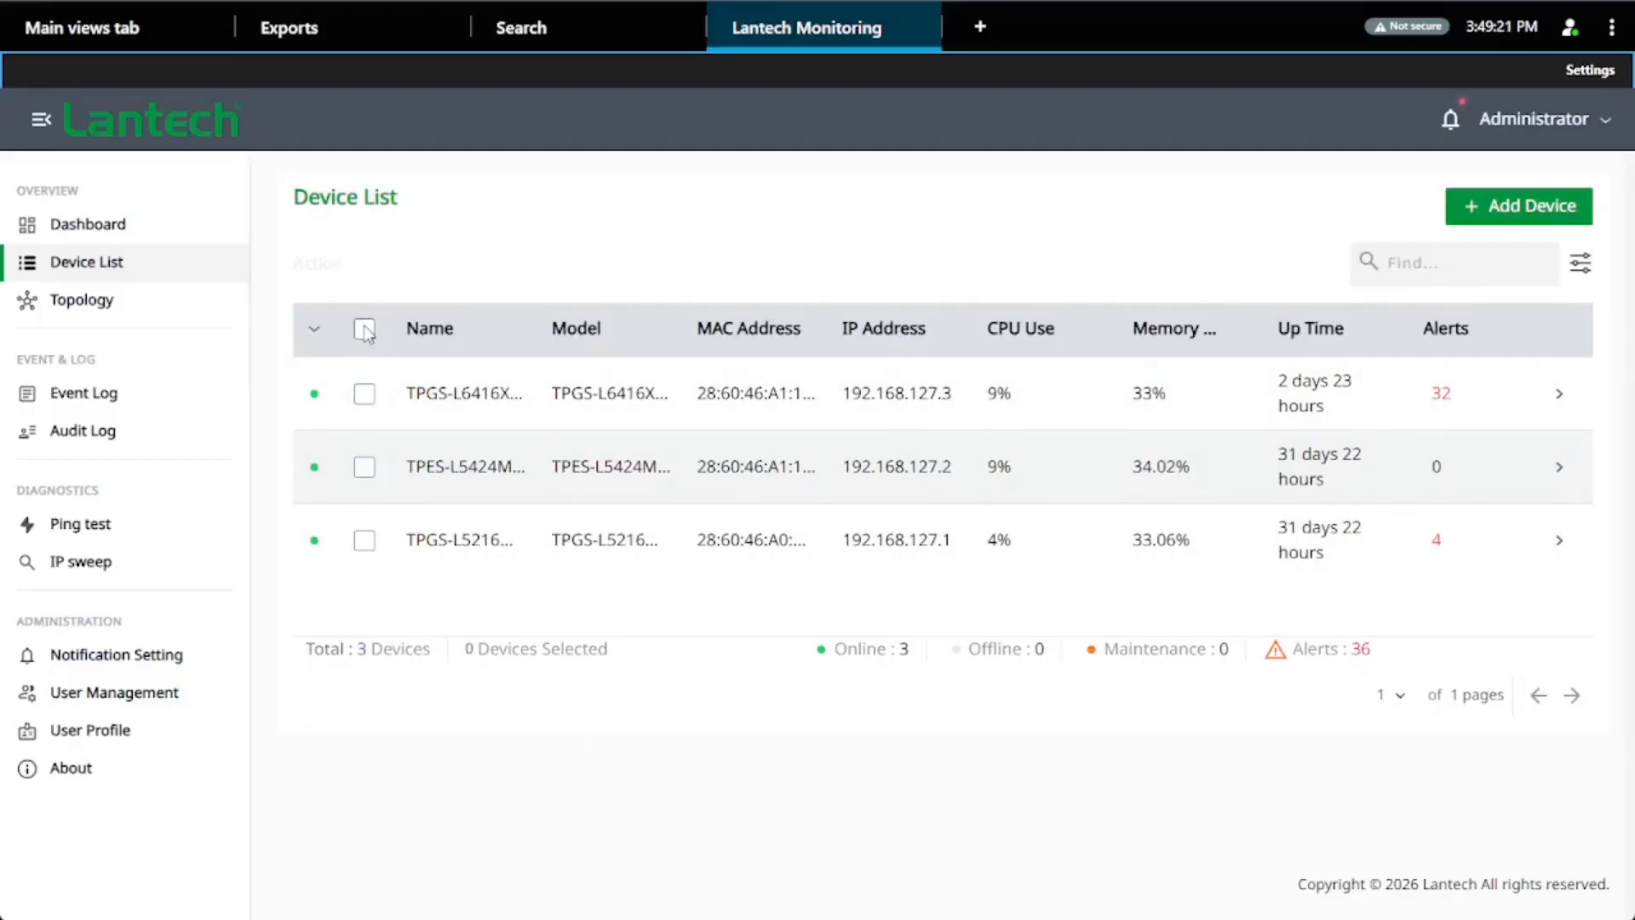
pyautogui.click(365, 331)
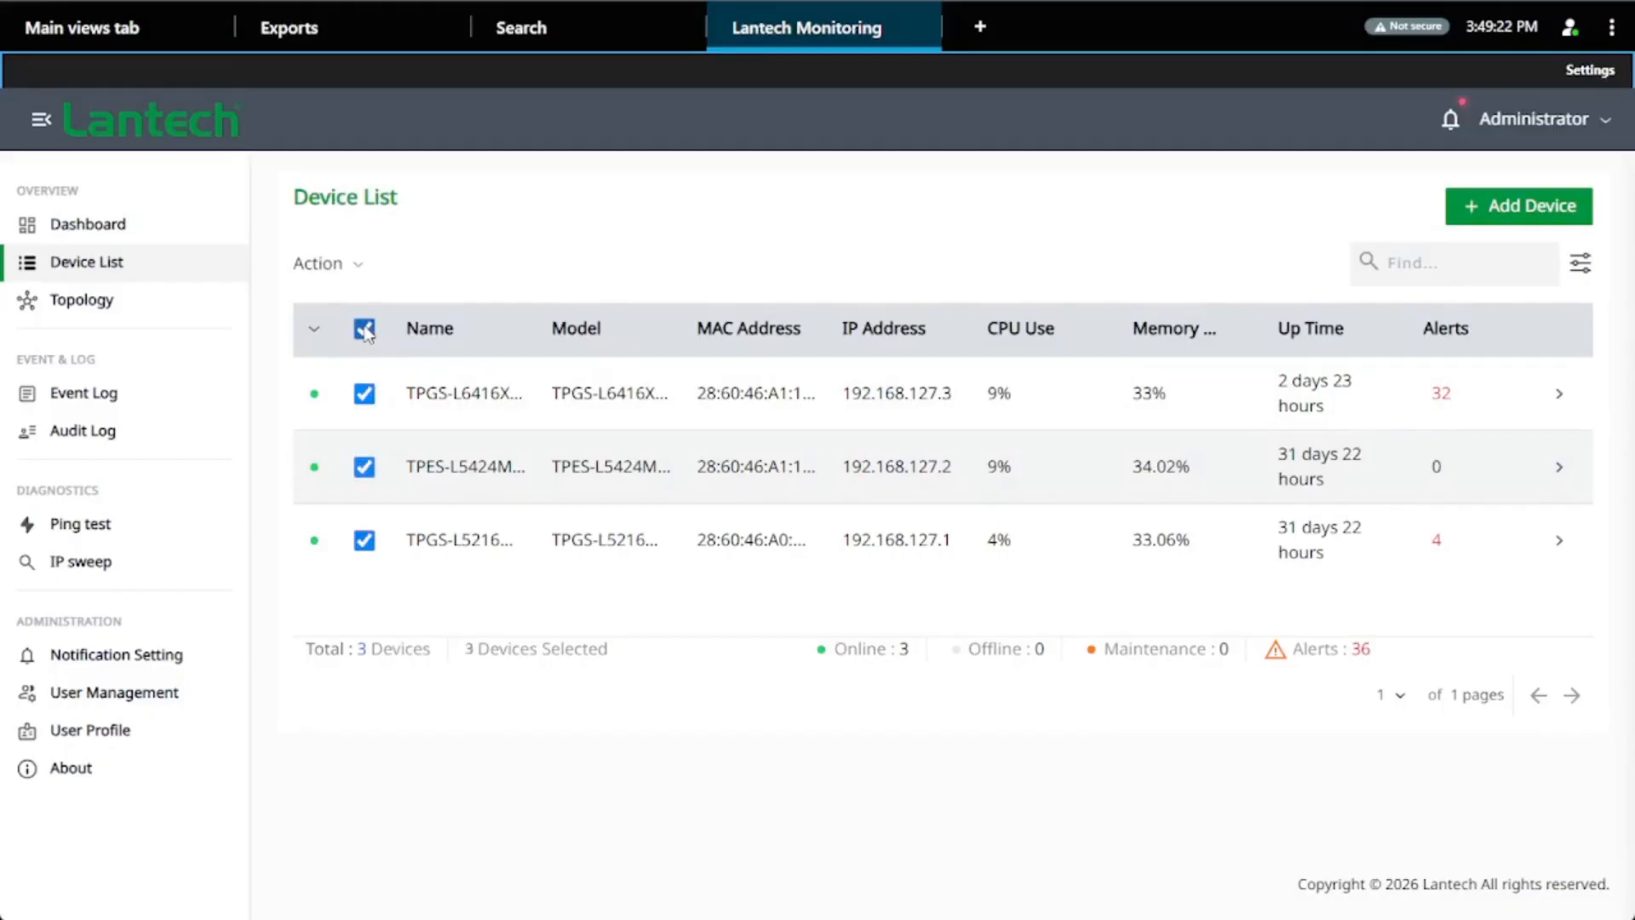
pyautogui.click(361, 266)
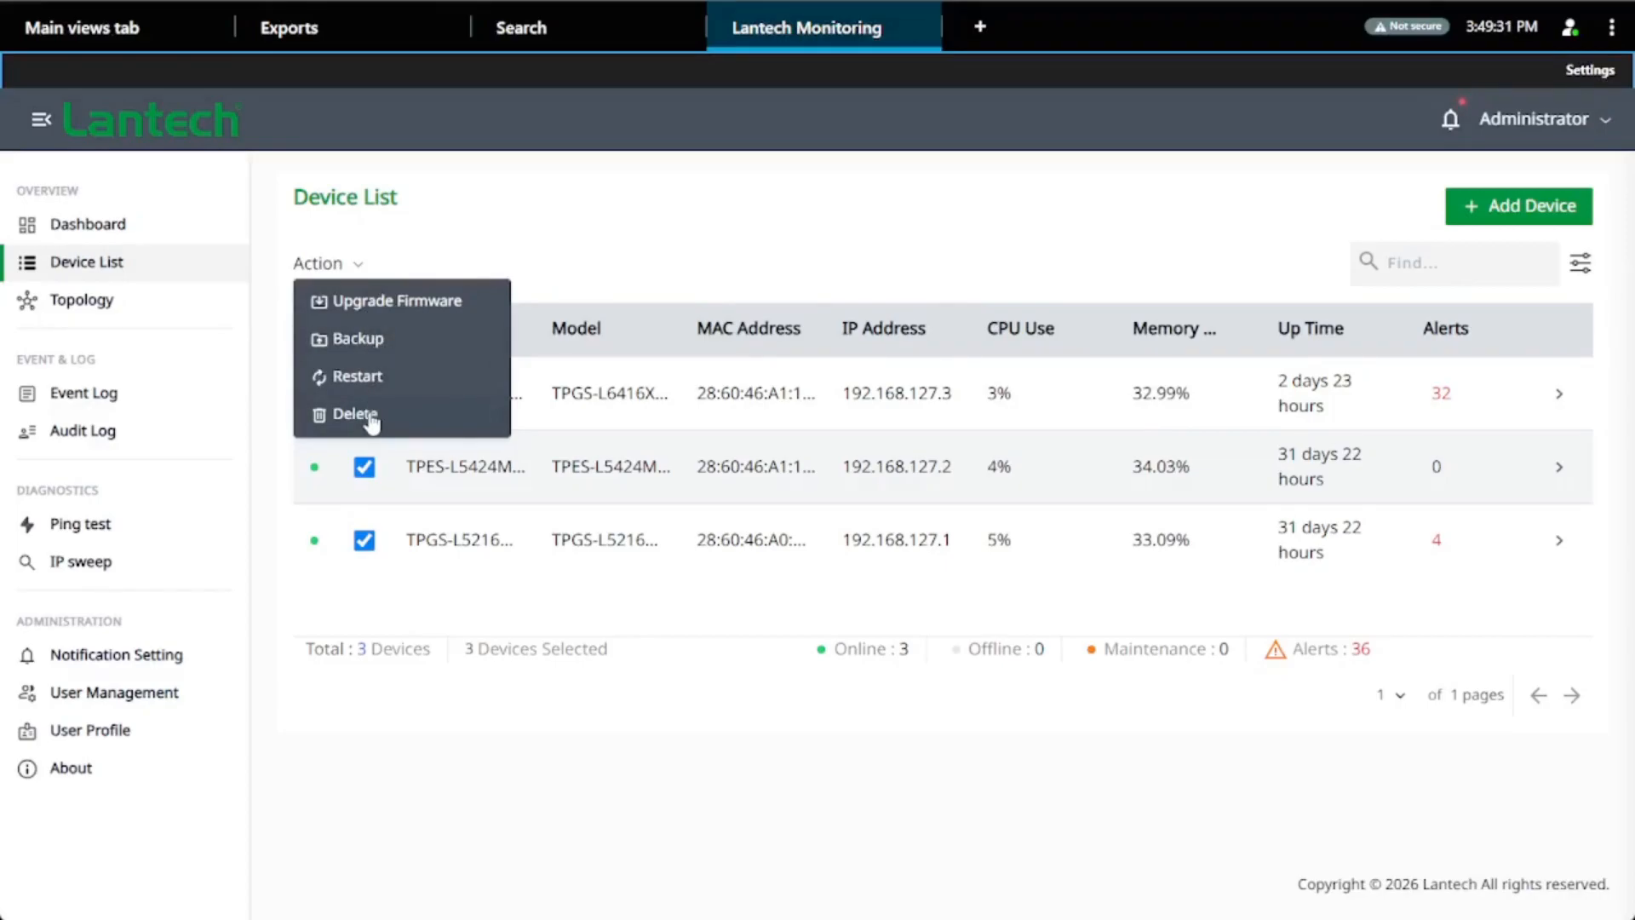
pyautogui.click(357, 271)
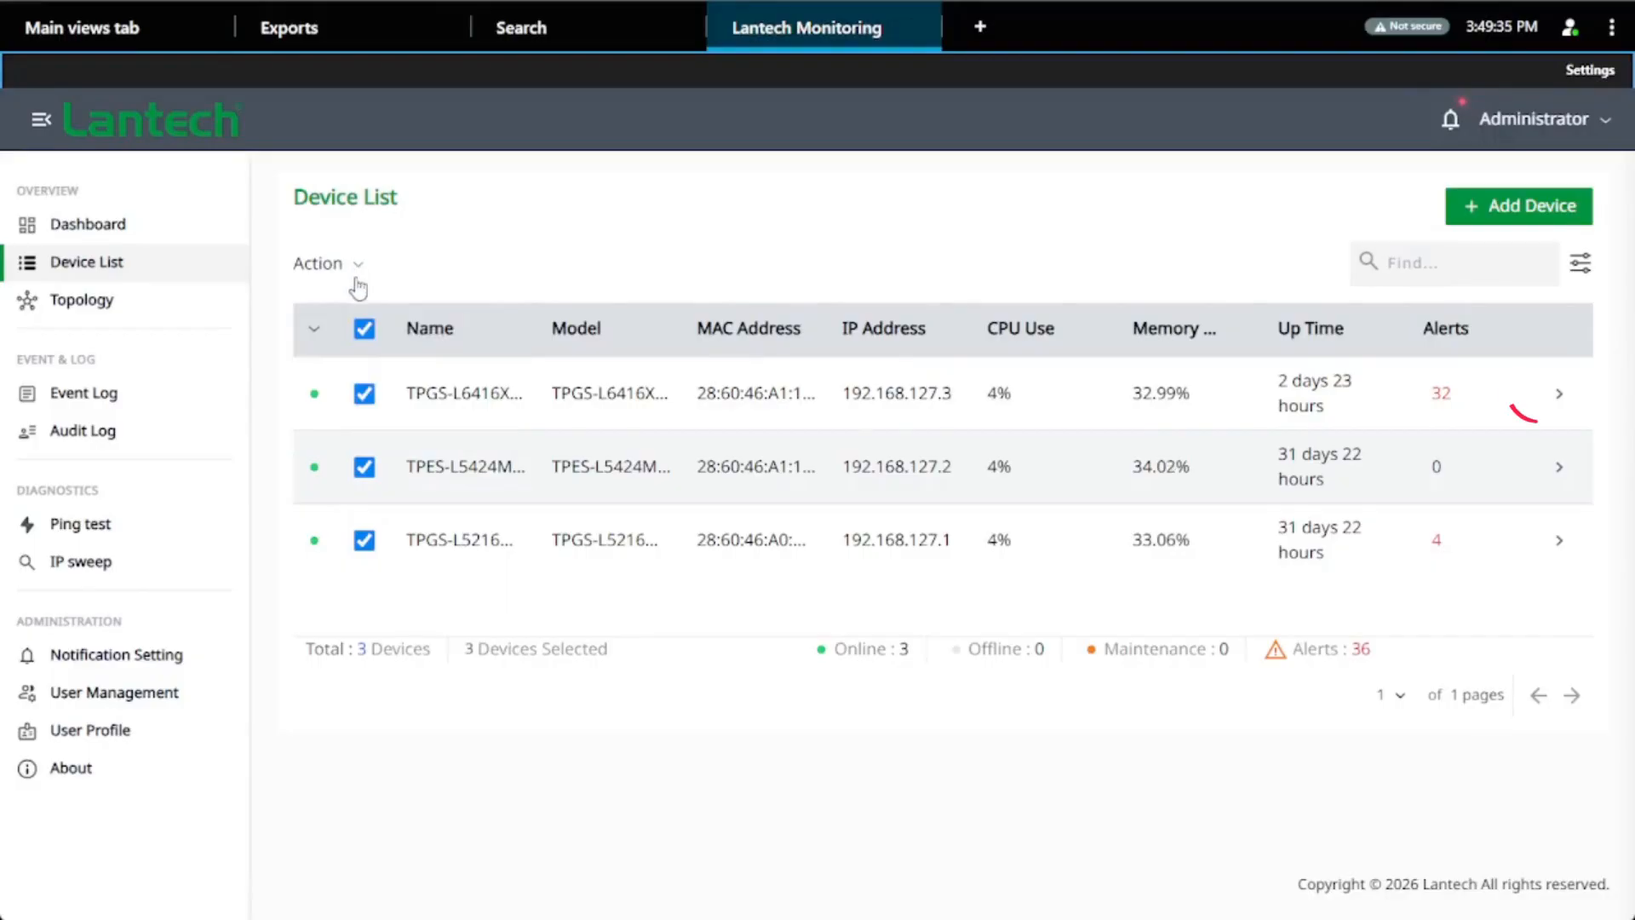
pyautogui.click(364, 330)
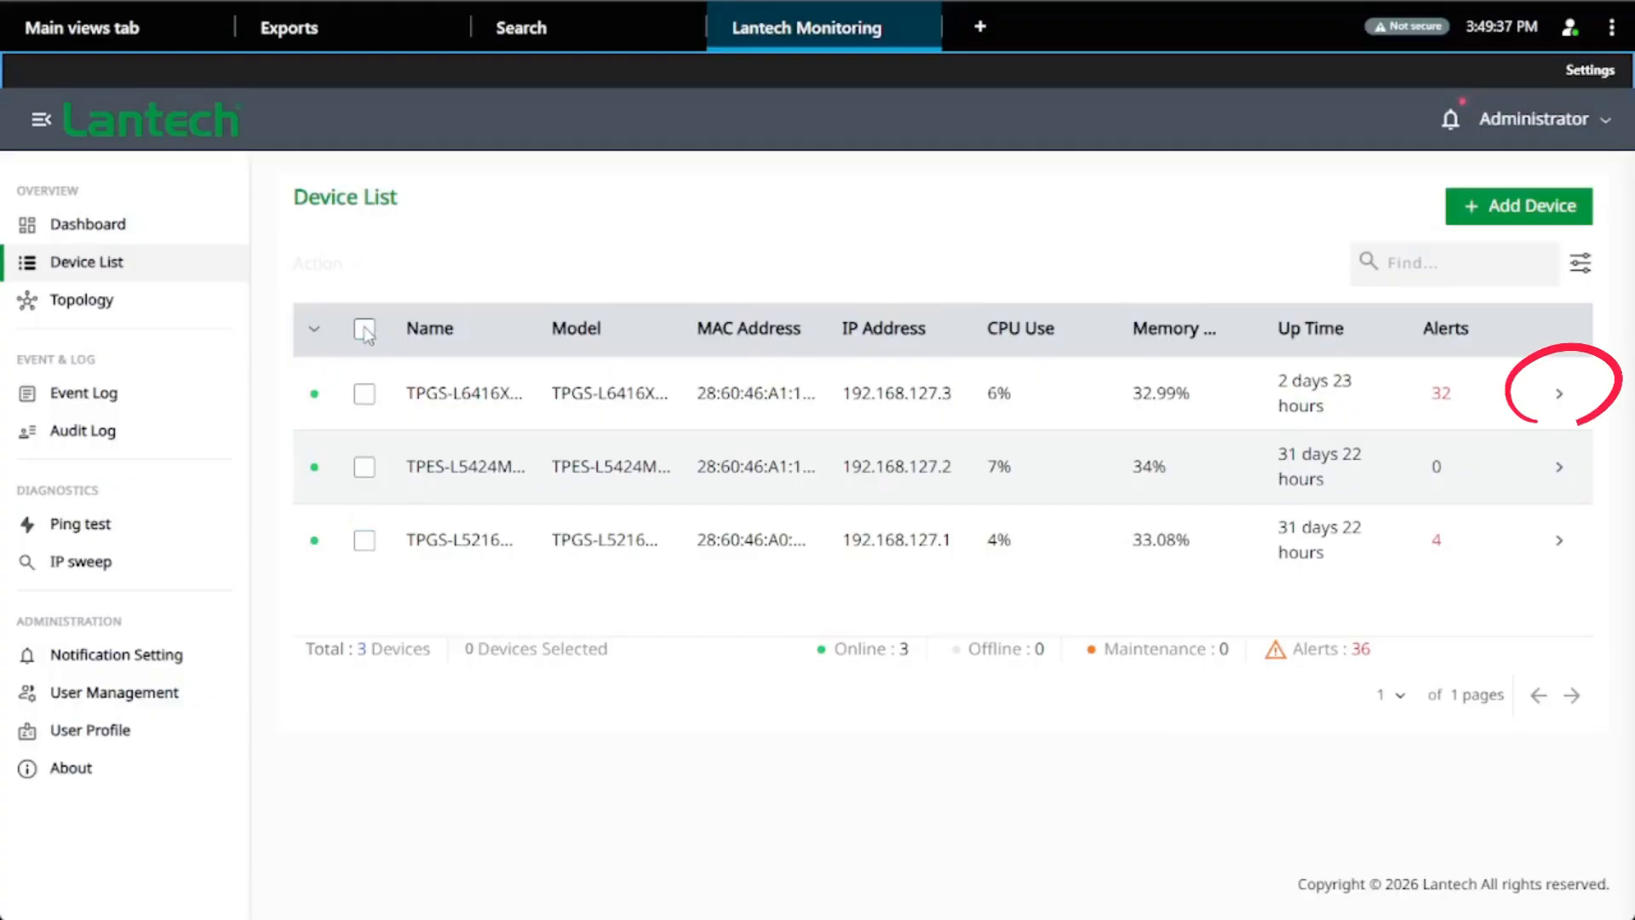
# Examine the identification, status and alerts in the device details of TPGS-L6416XT-16
pyautogui.click(1564, 411)
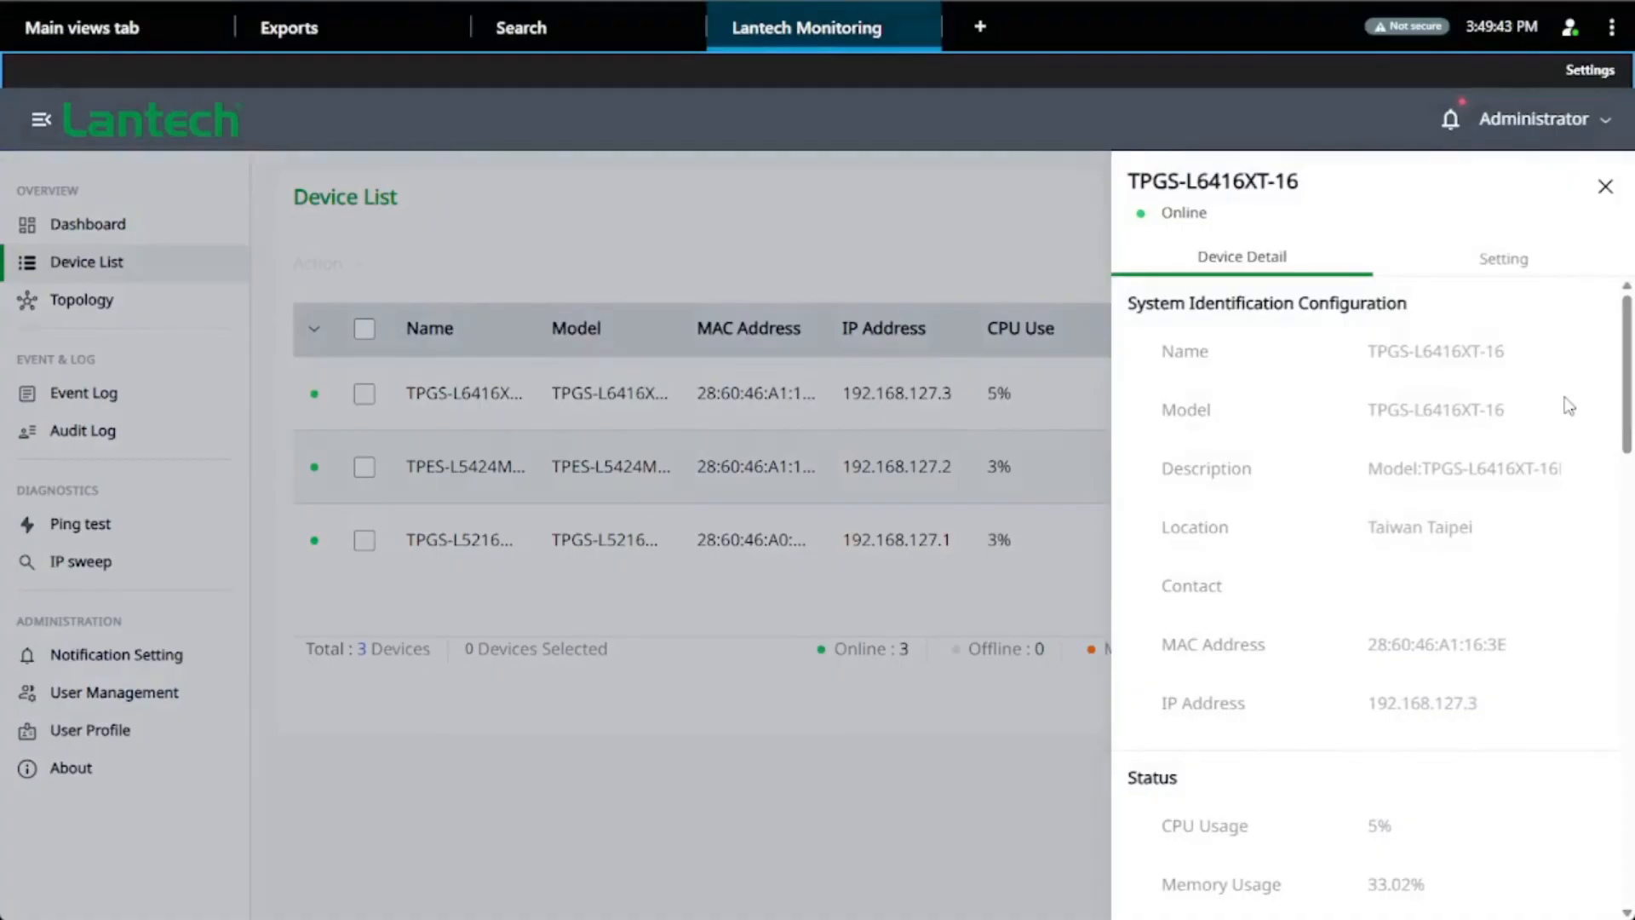
pyautogui.scroll(-4, 1569, 406)
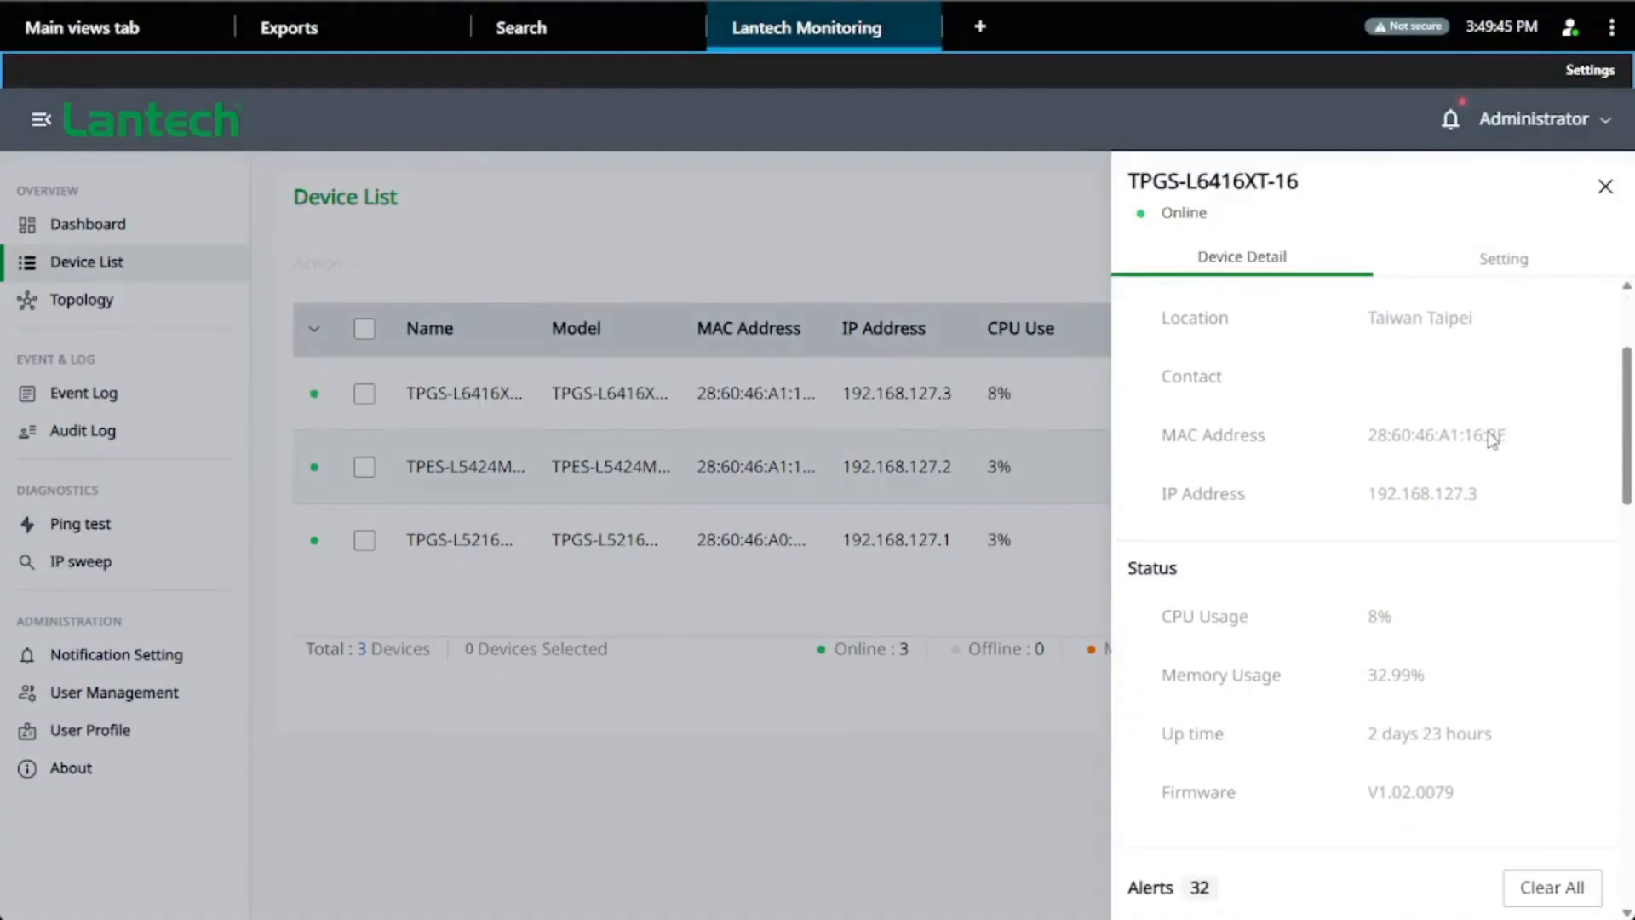
pyautogui.scroll(-1, 1492, 440)
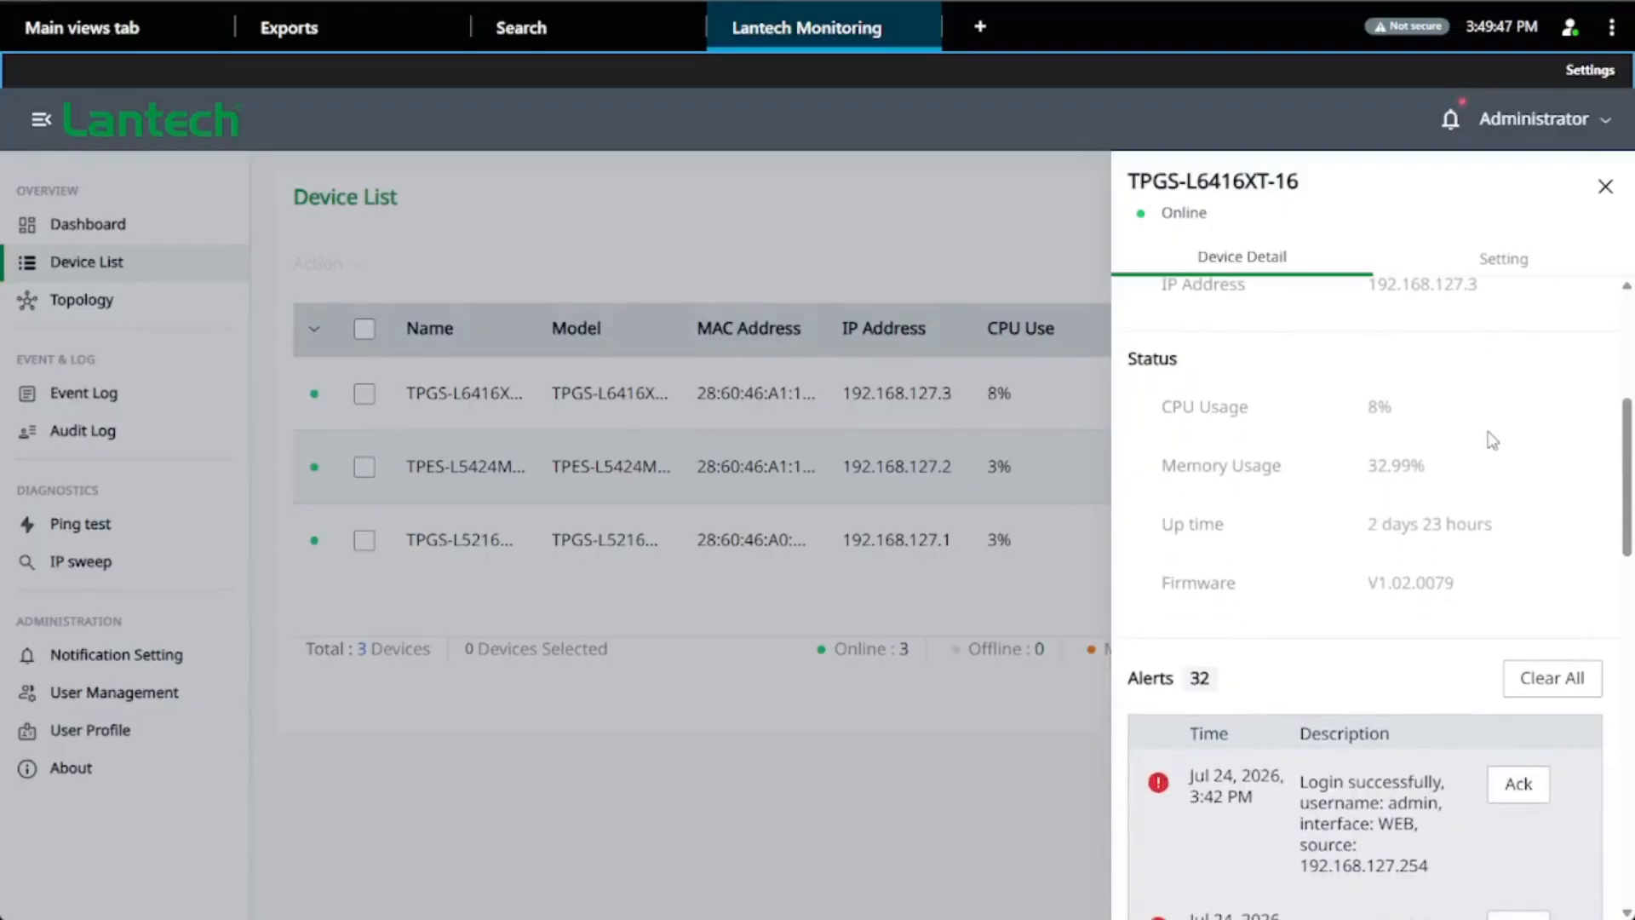
pyautogui.scroll(-3, 1492, 440)
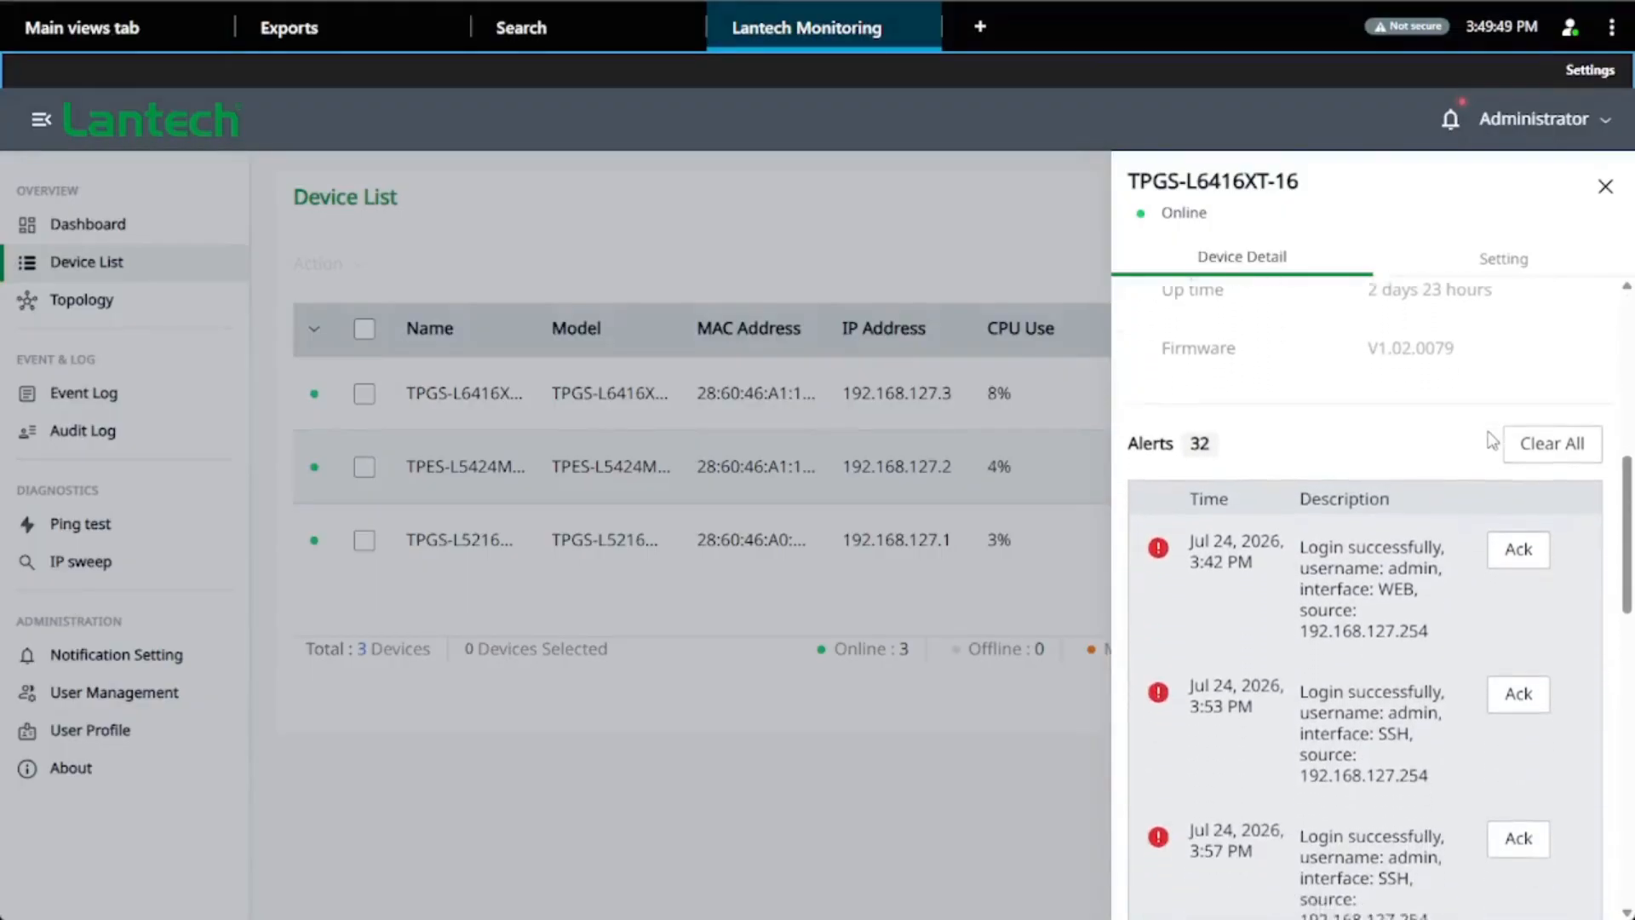
pyautogui.scroll(-5, 1491, 436)
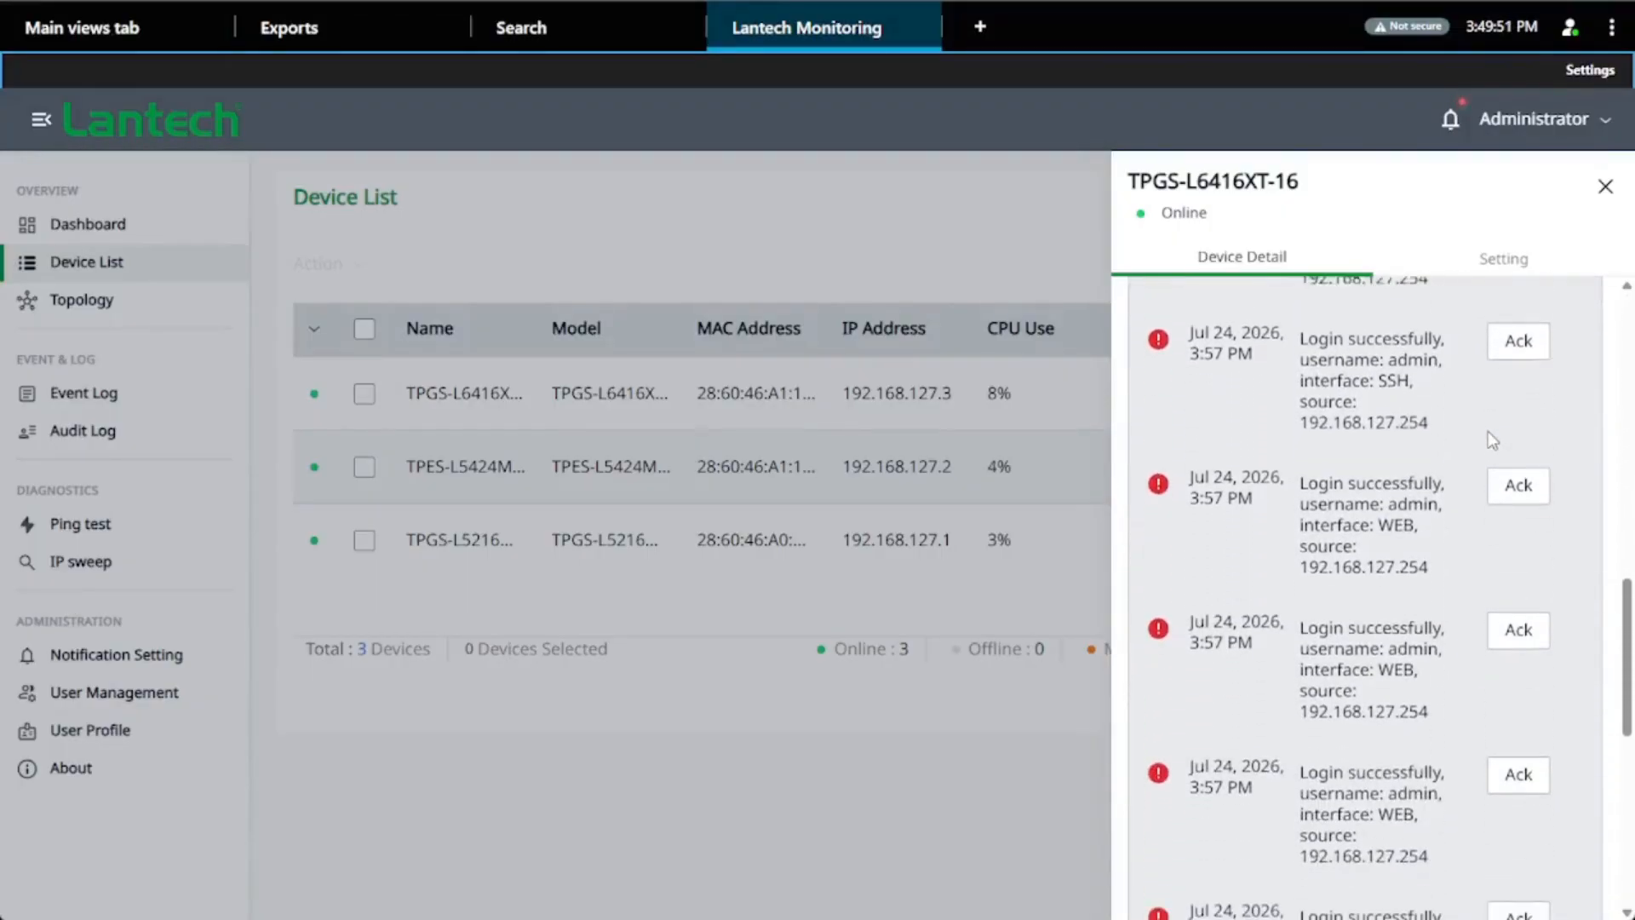
pyautogui.scroll(4, 1490, 438)
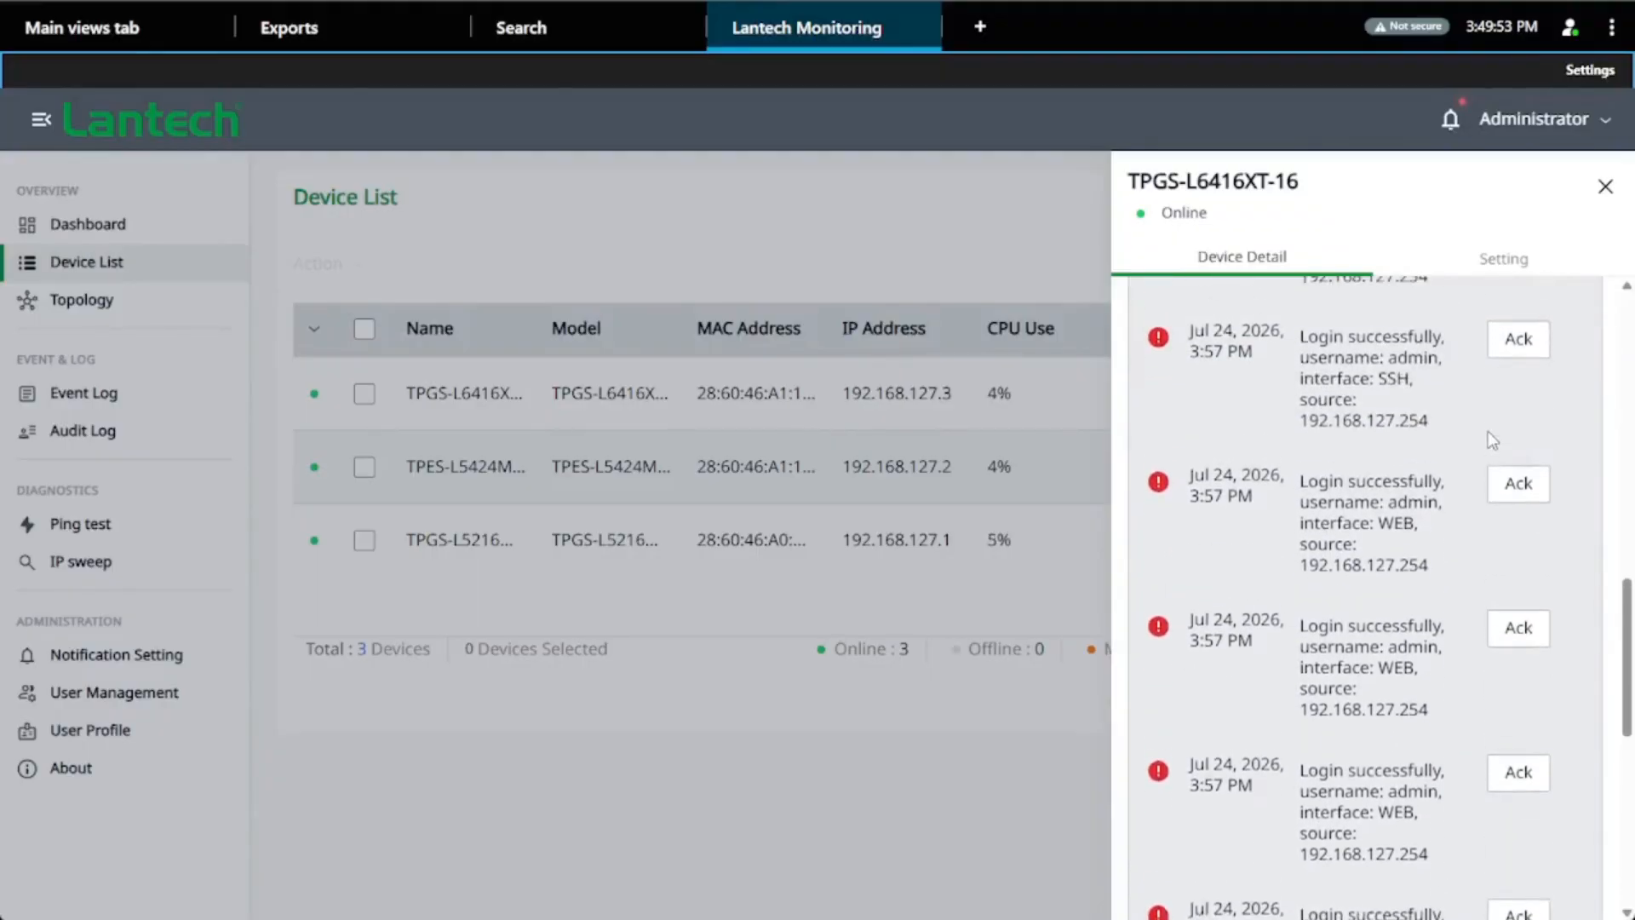
pyautogui.scroll(8, 1493, 440)
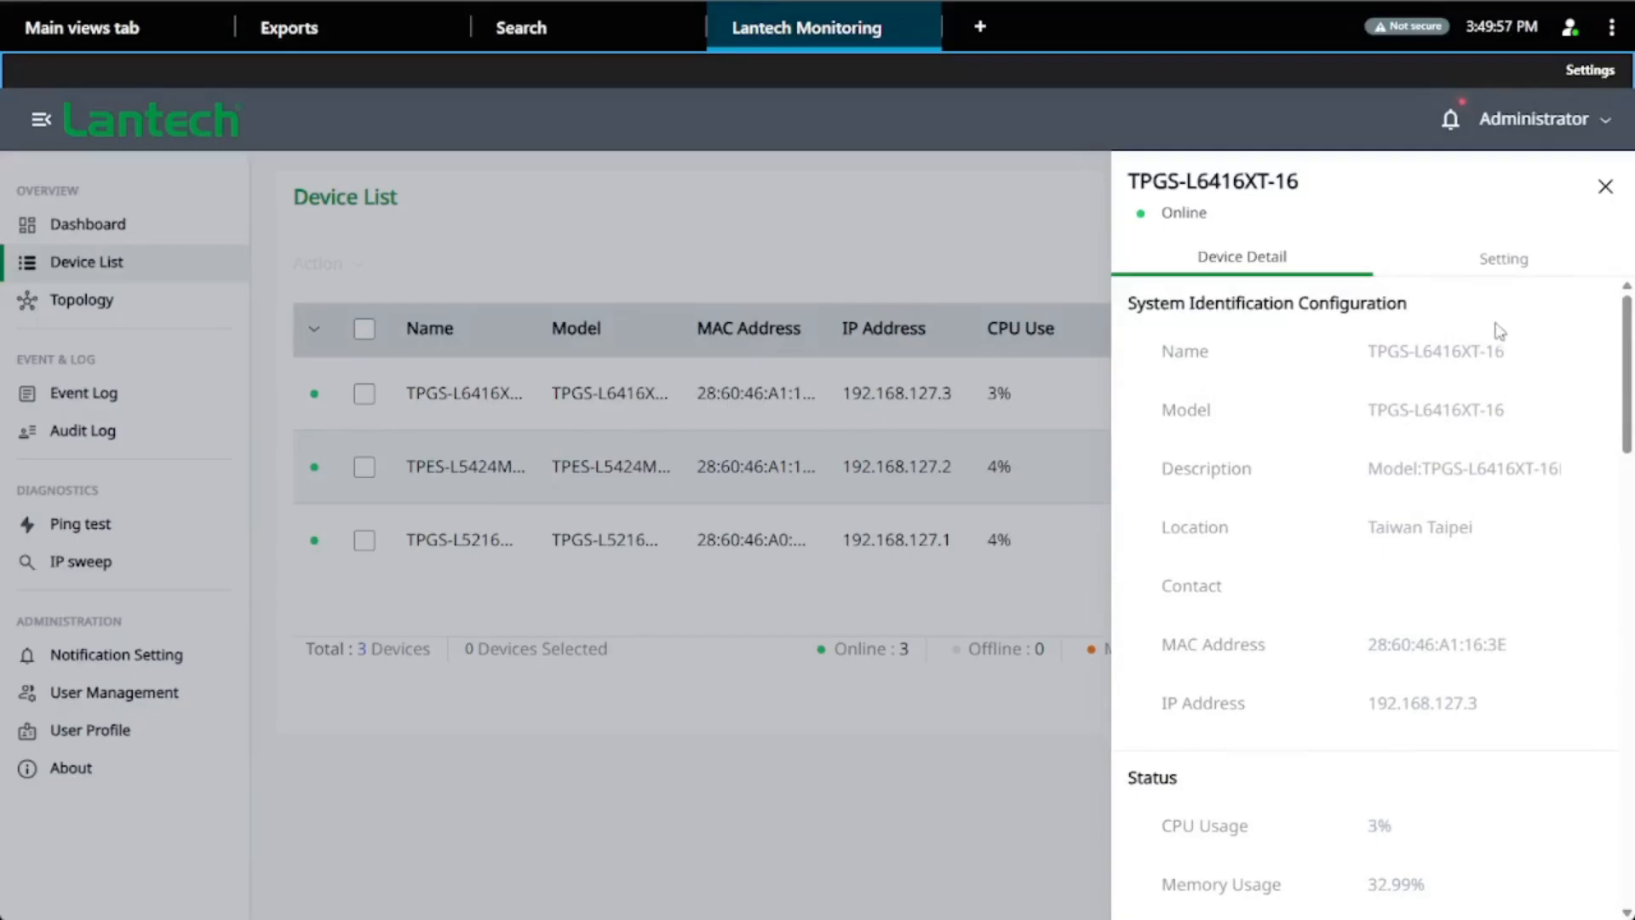
# Examine the settings of TPGS-L6416XT-16, from authentication, device information and IP configuration to SNMP, access, firmware and device management
pyautogui.click(1501, 271)
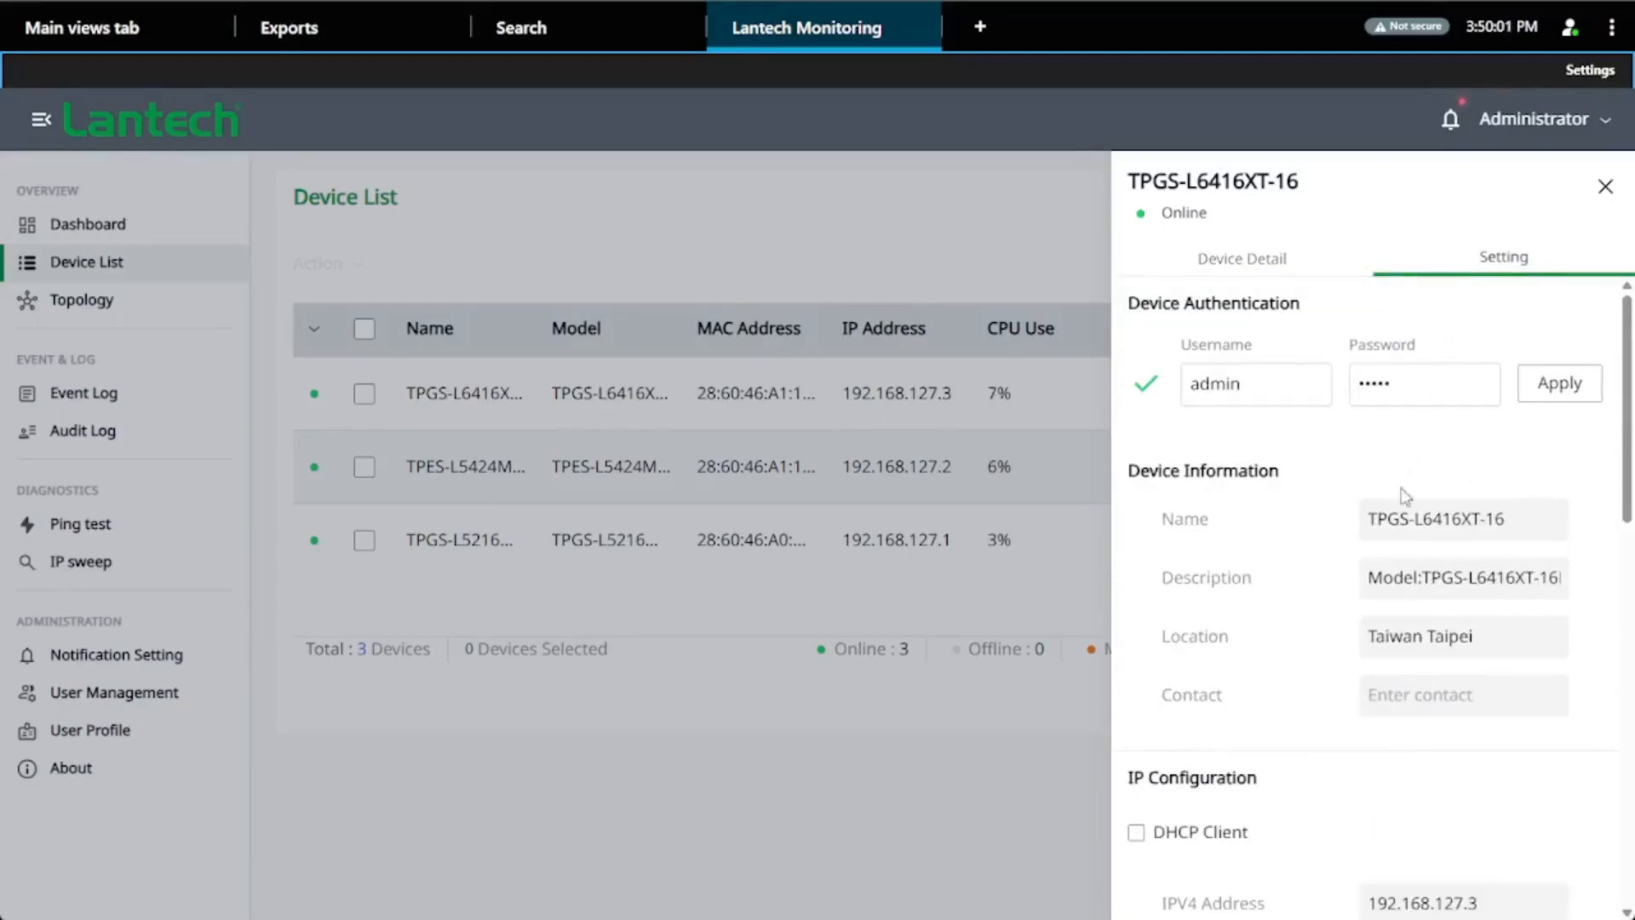
pyautogui.scroll(-1, 1397, 534)
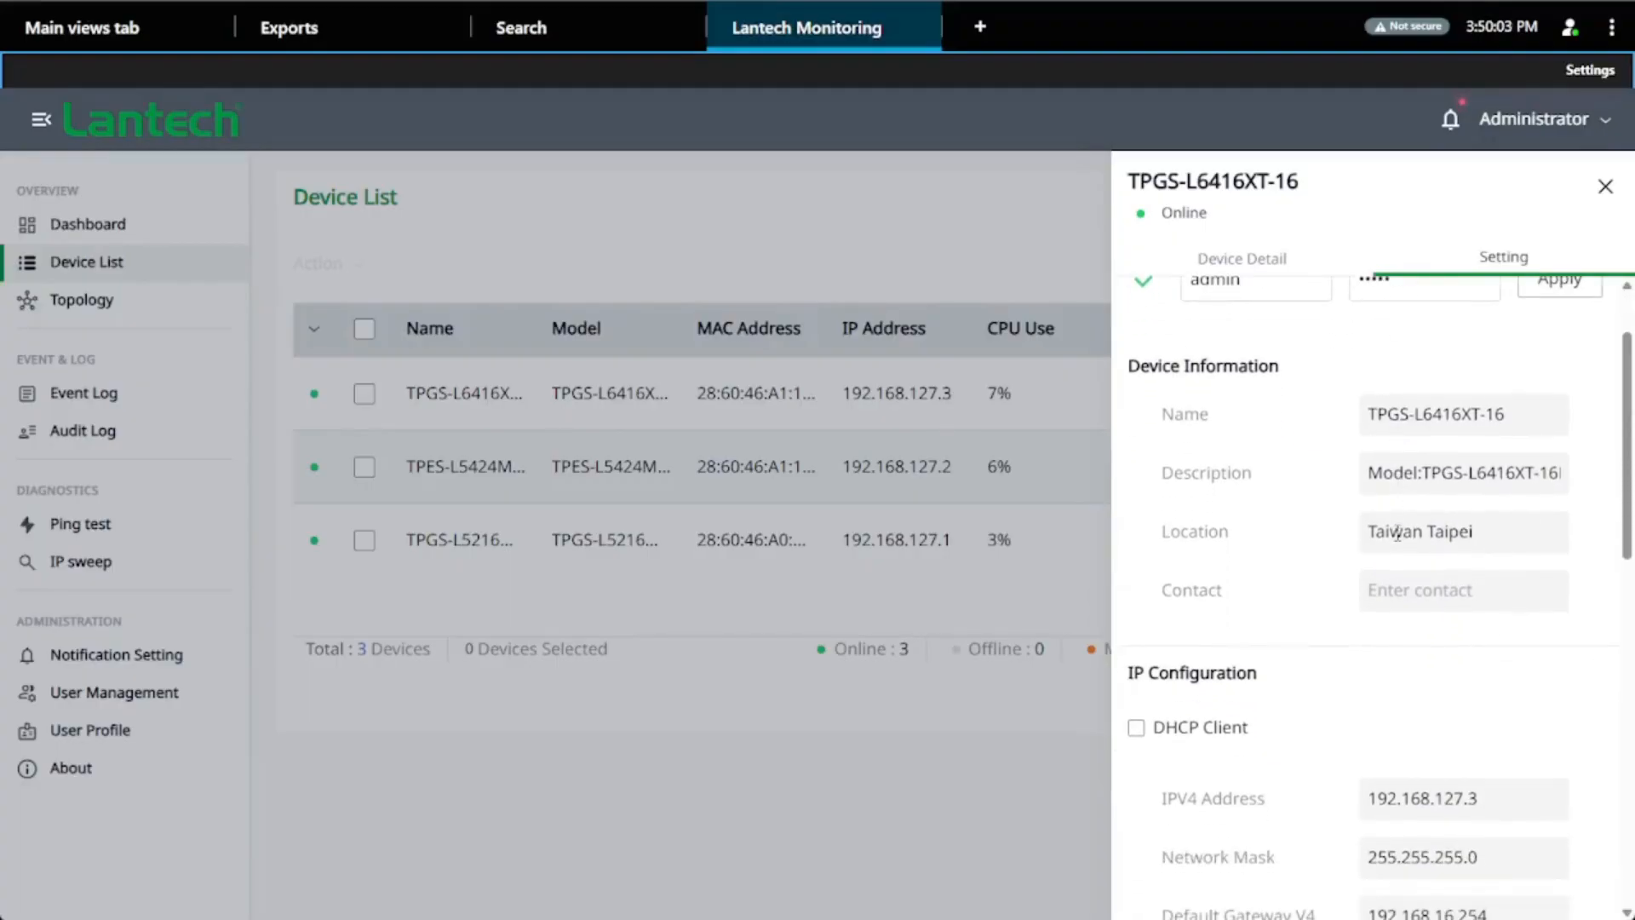
pyautogui.click(1412, 414)
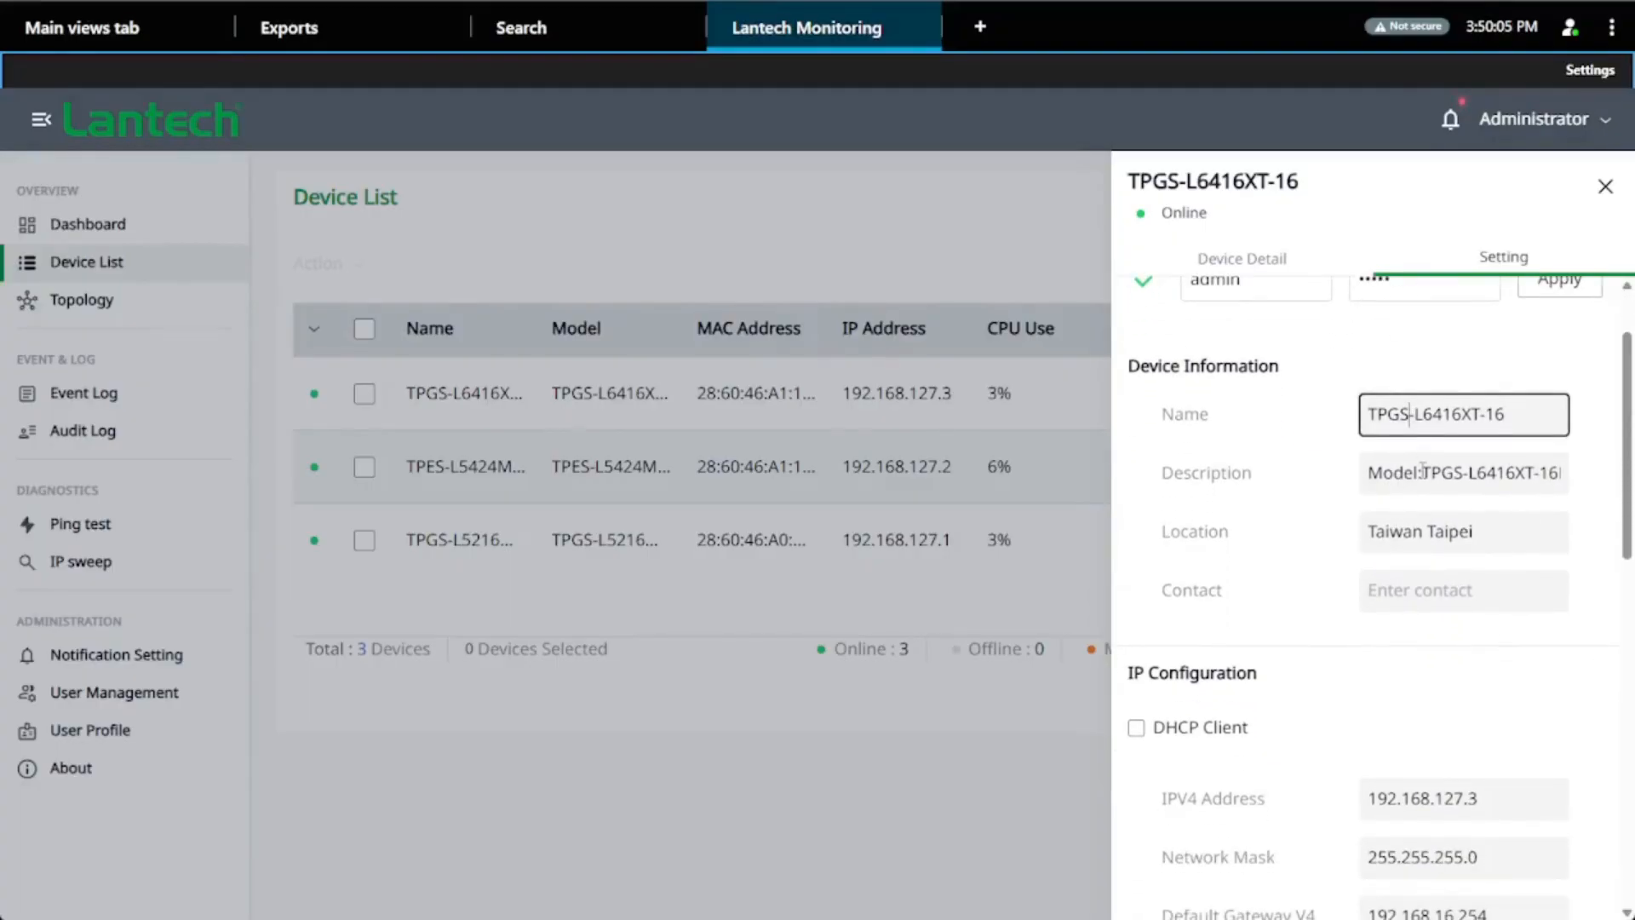
pyautogui.scroll(-4, 1423, 468)
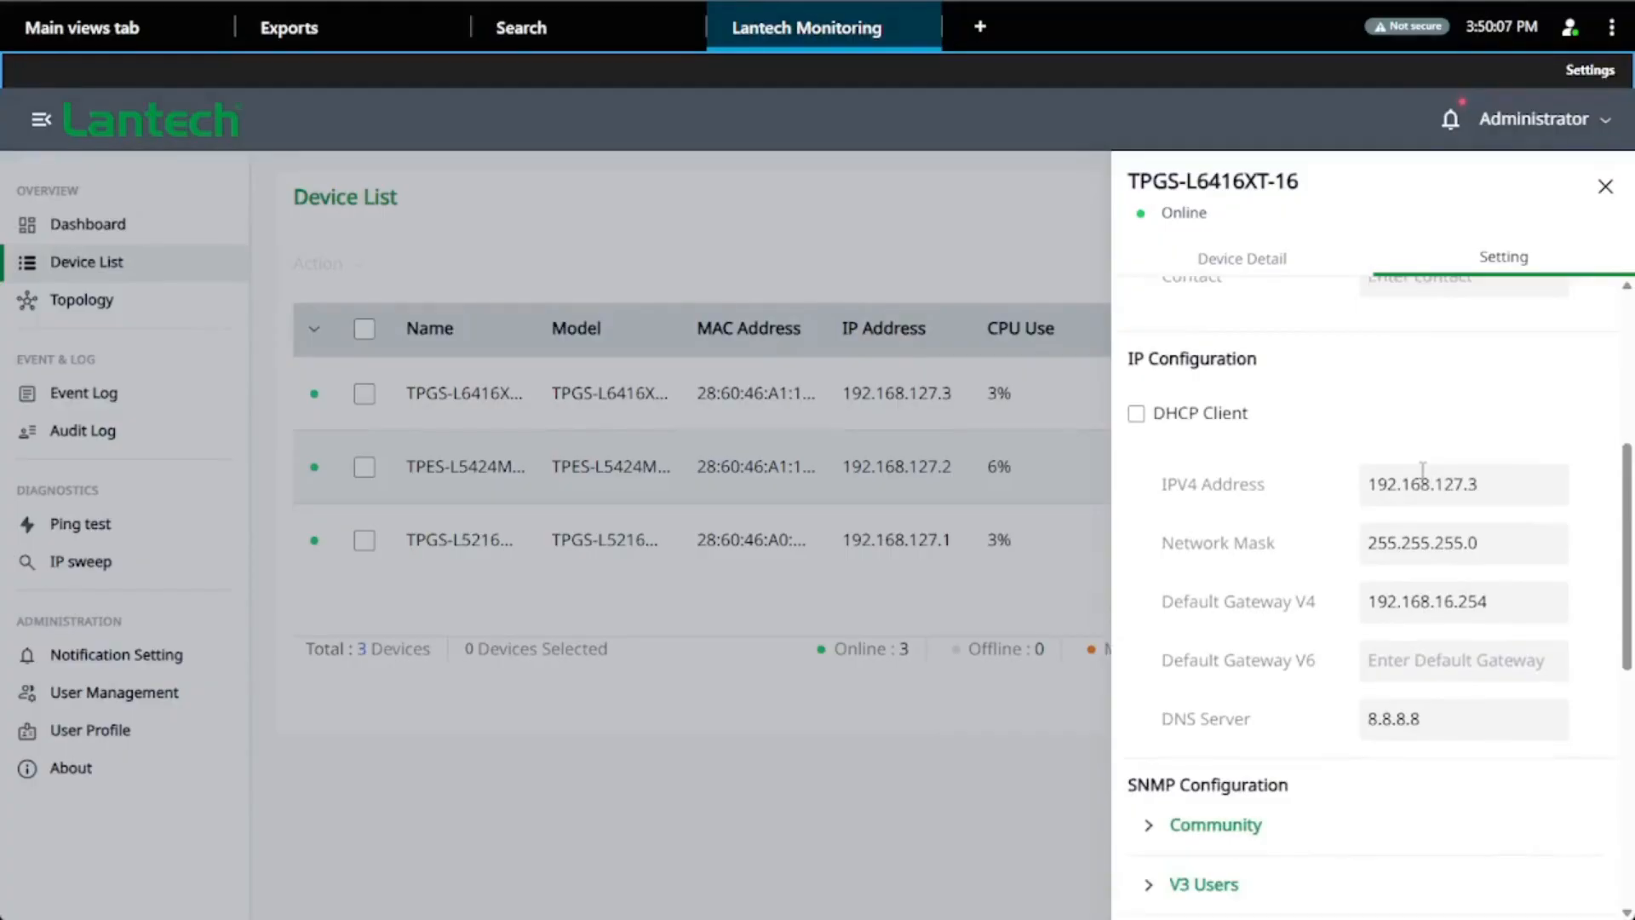
pyautogui.click(1424, 446)
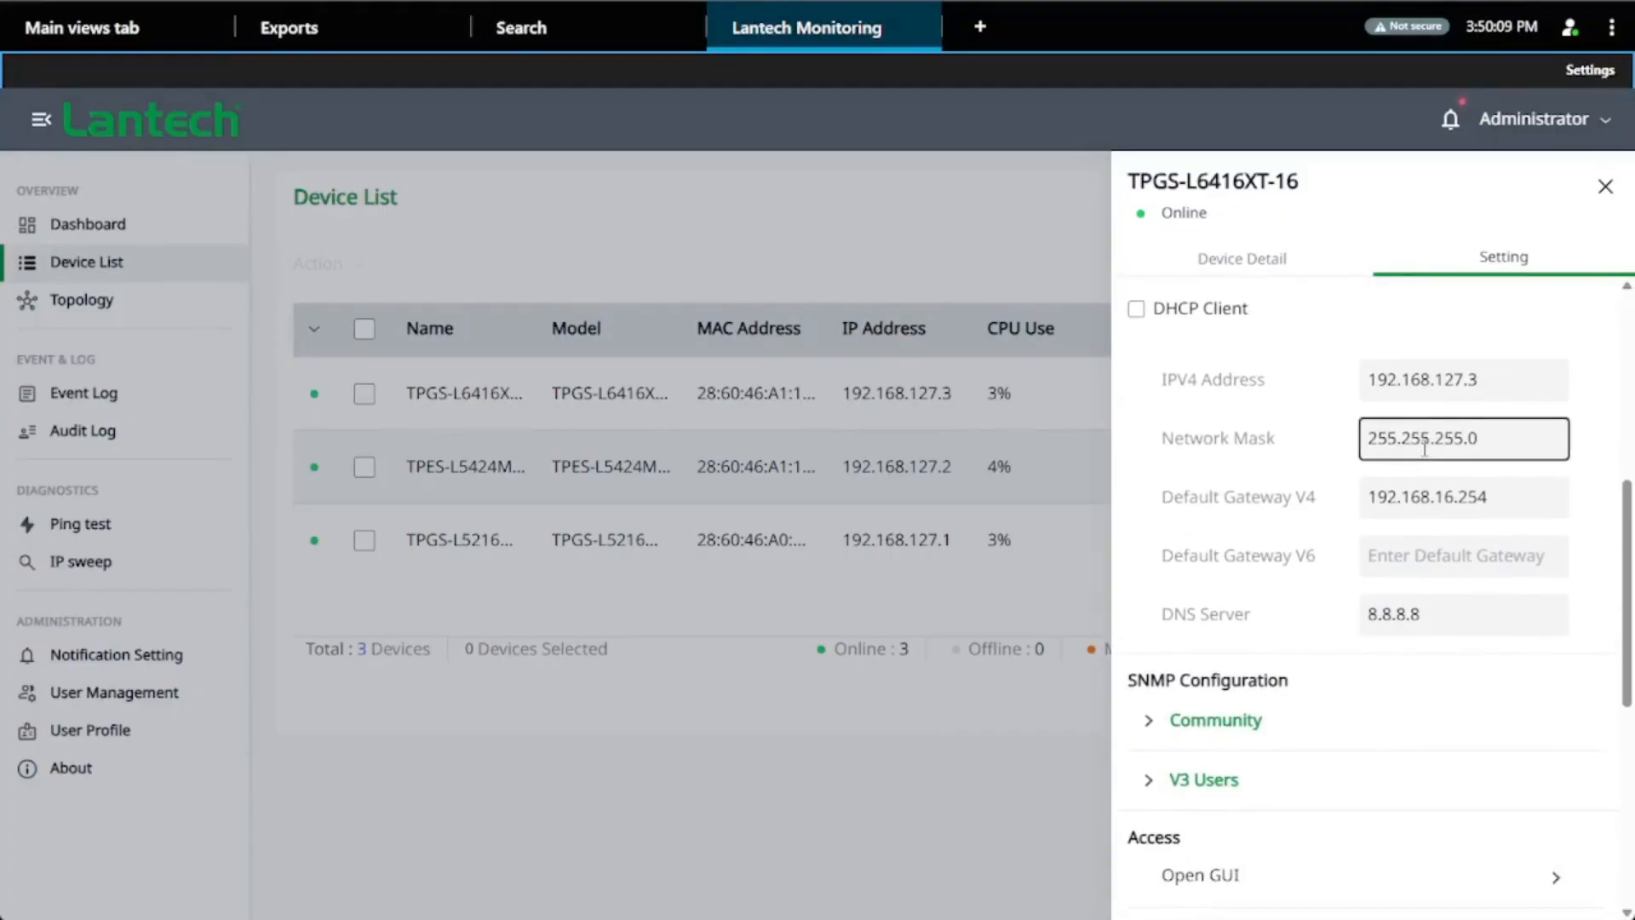
pyautogui.scroll(-3, 1424, 449)
pyautogui.scroll(-1, 1428, 458)
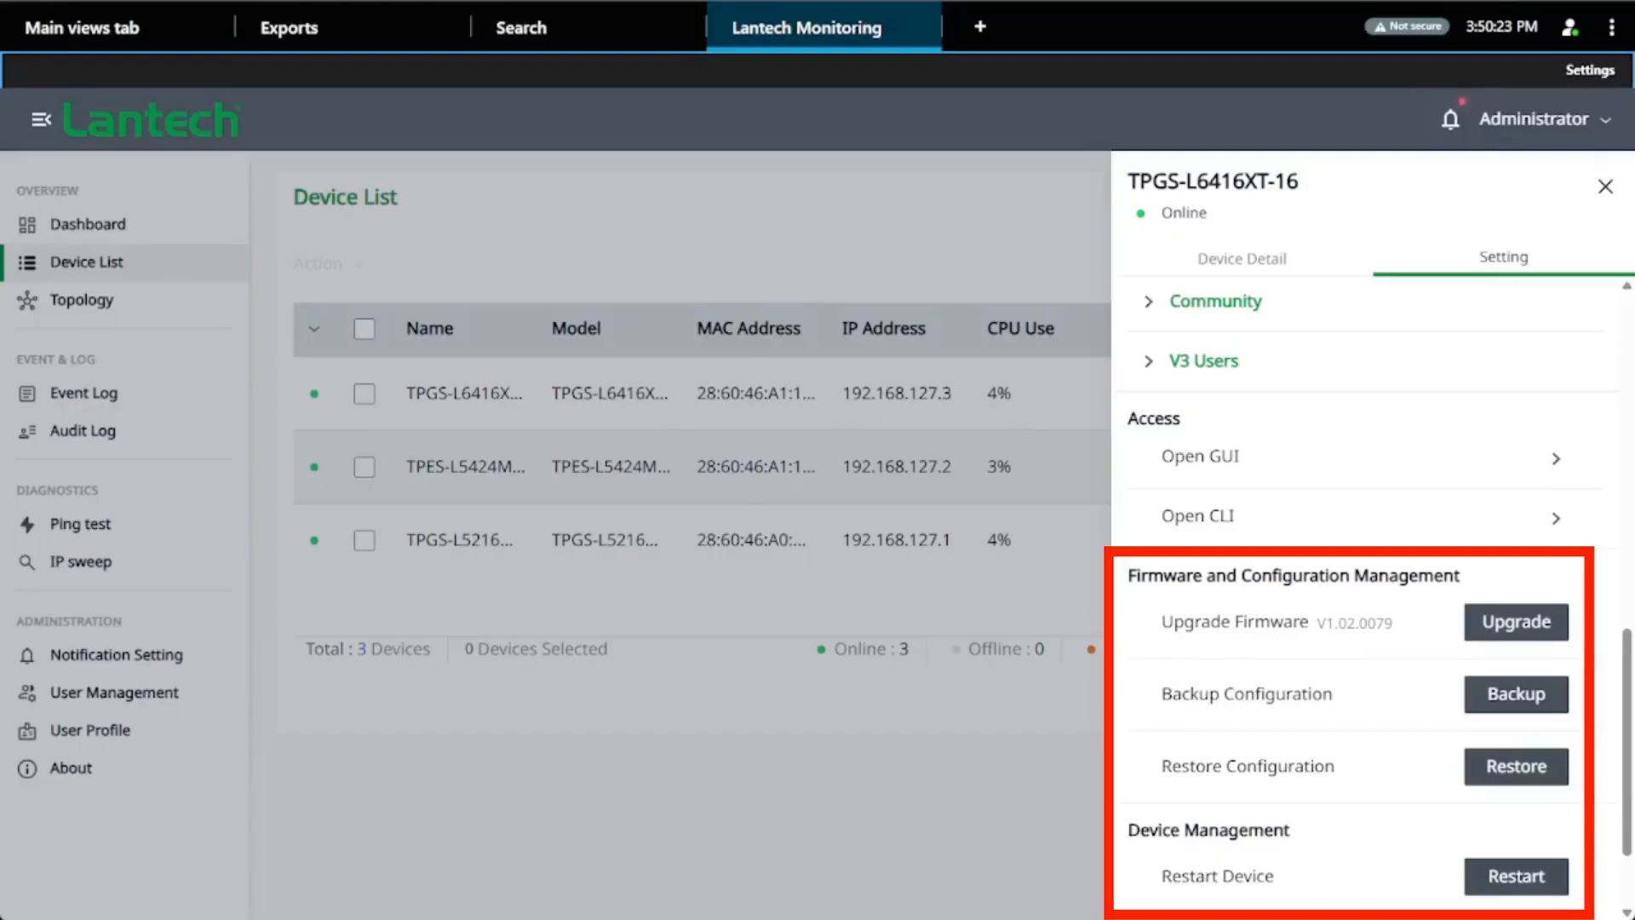
# View the network topology and examine the port links between the devices
pyautogui.click(160, 313)
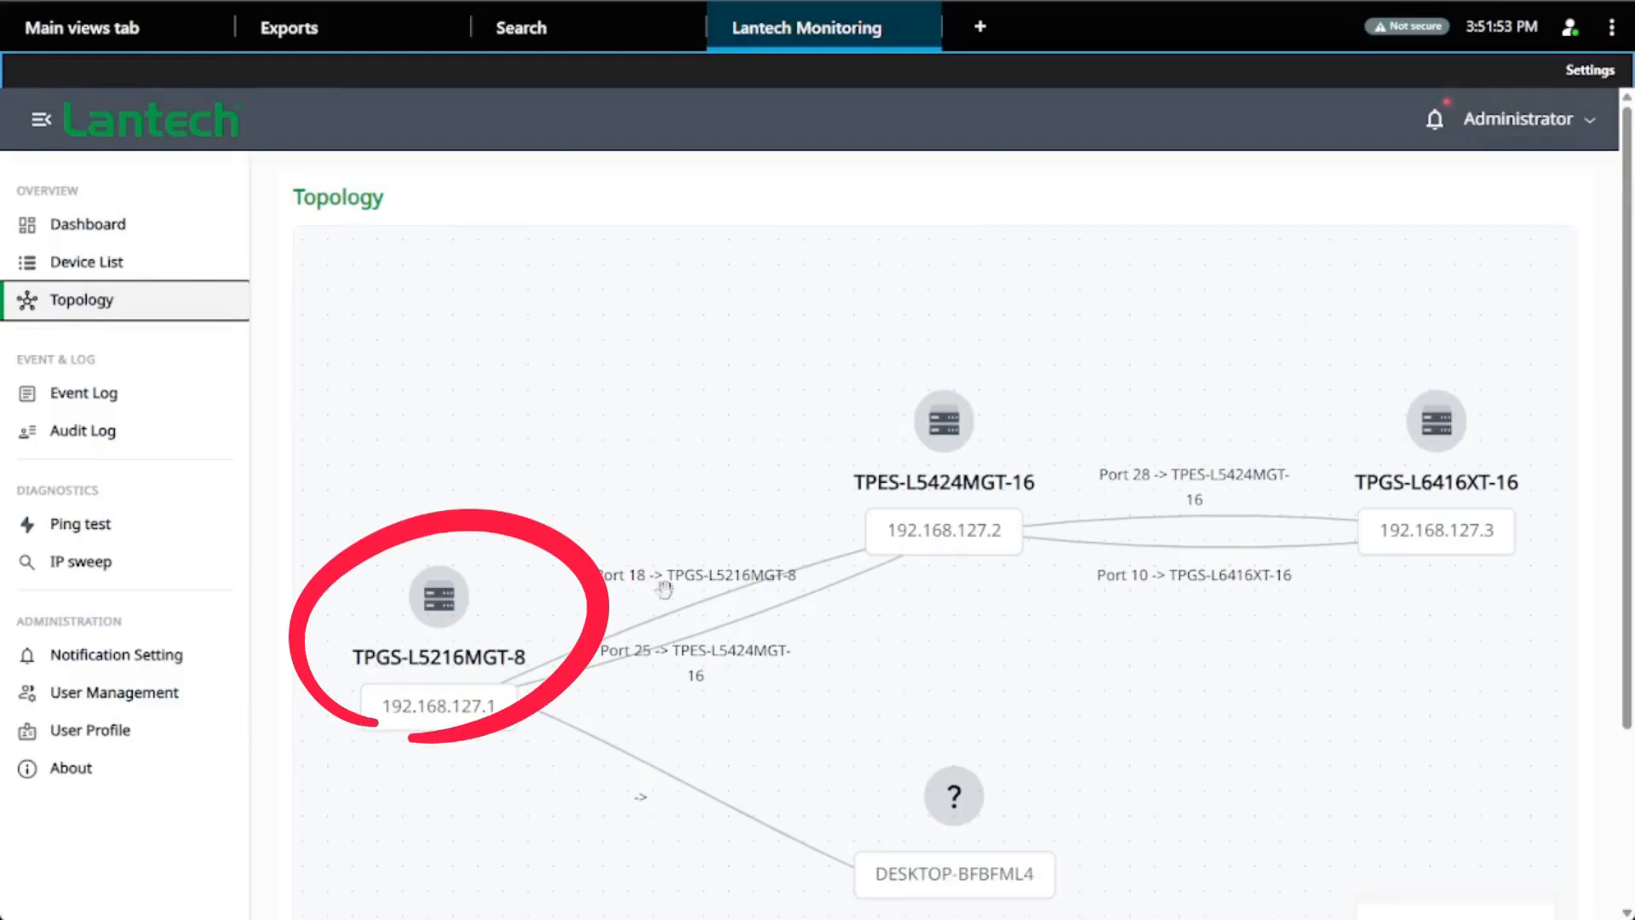
pyautogui.click(707, 602)
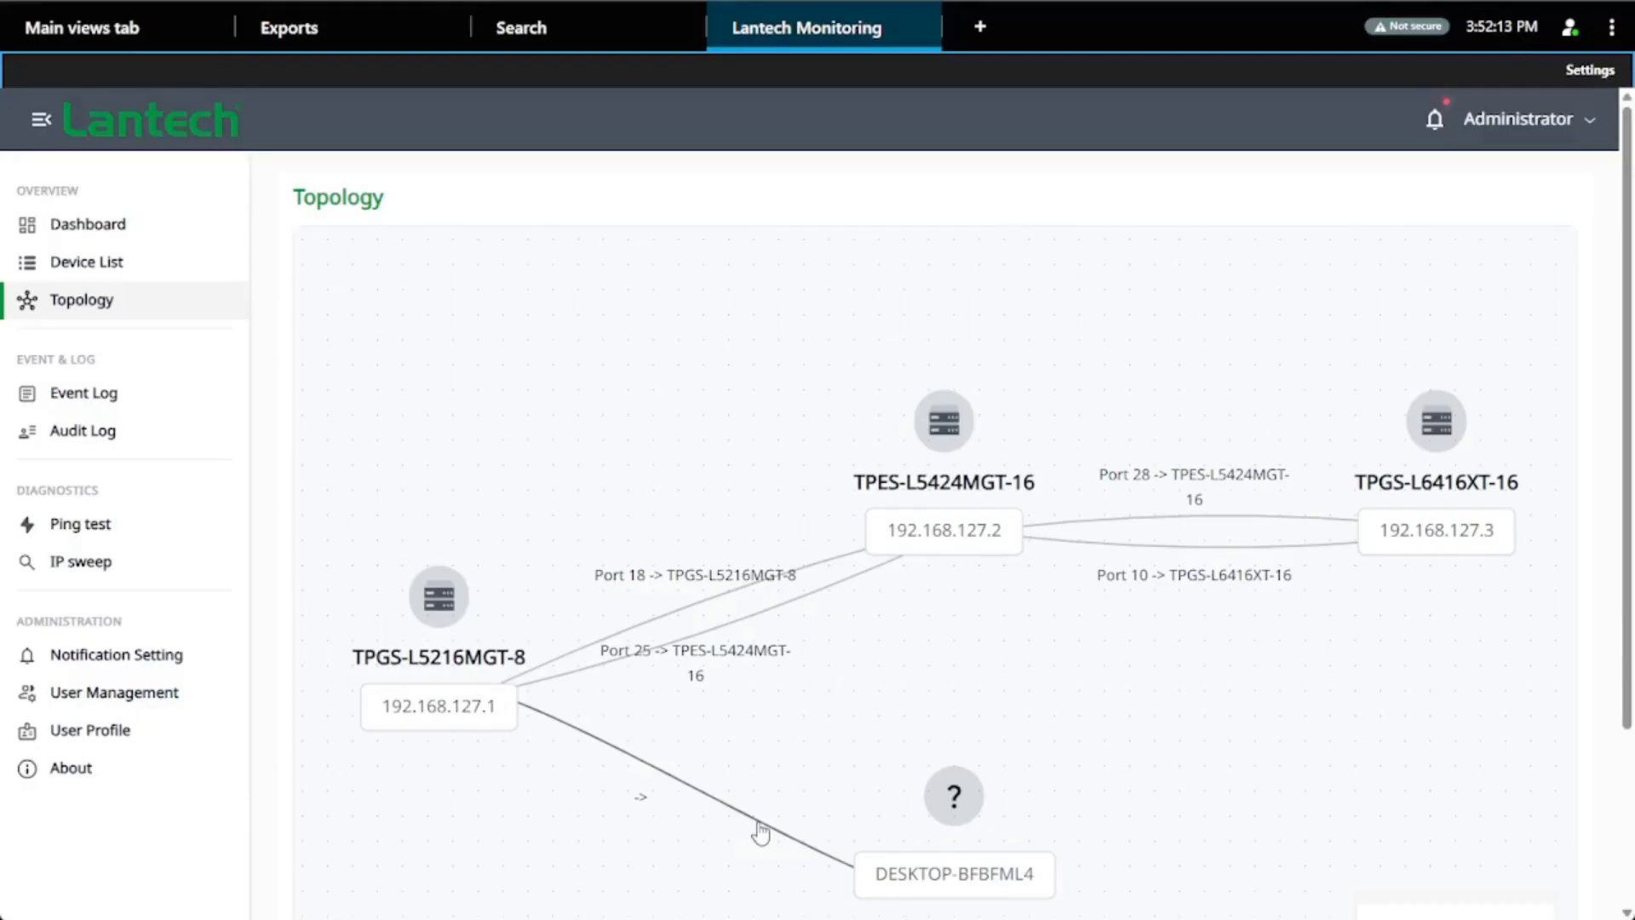
# Filter the Event Log by the LOG category and by DINCHANGE, and reset the filter to All
pyautogui.click(186, 396)
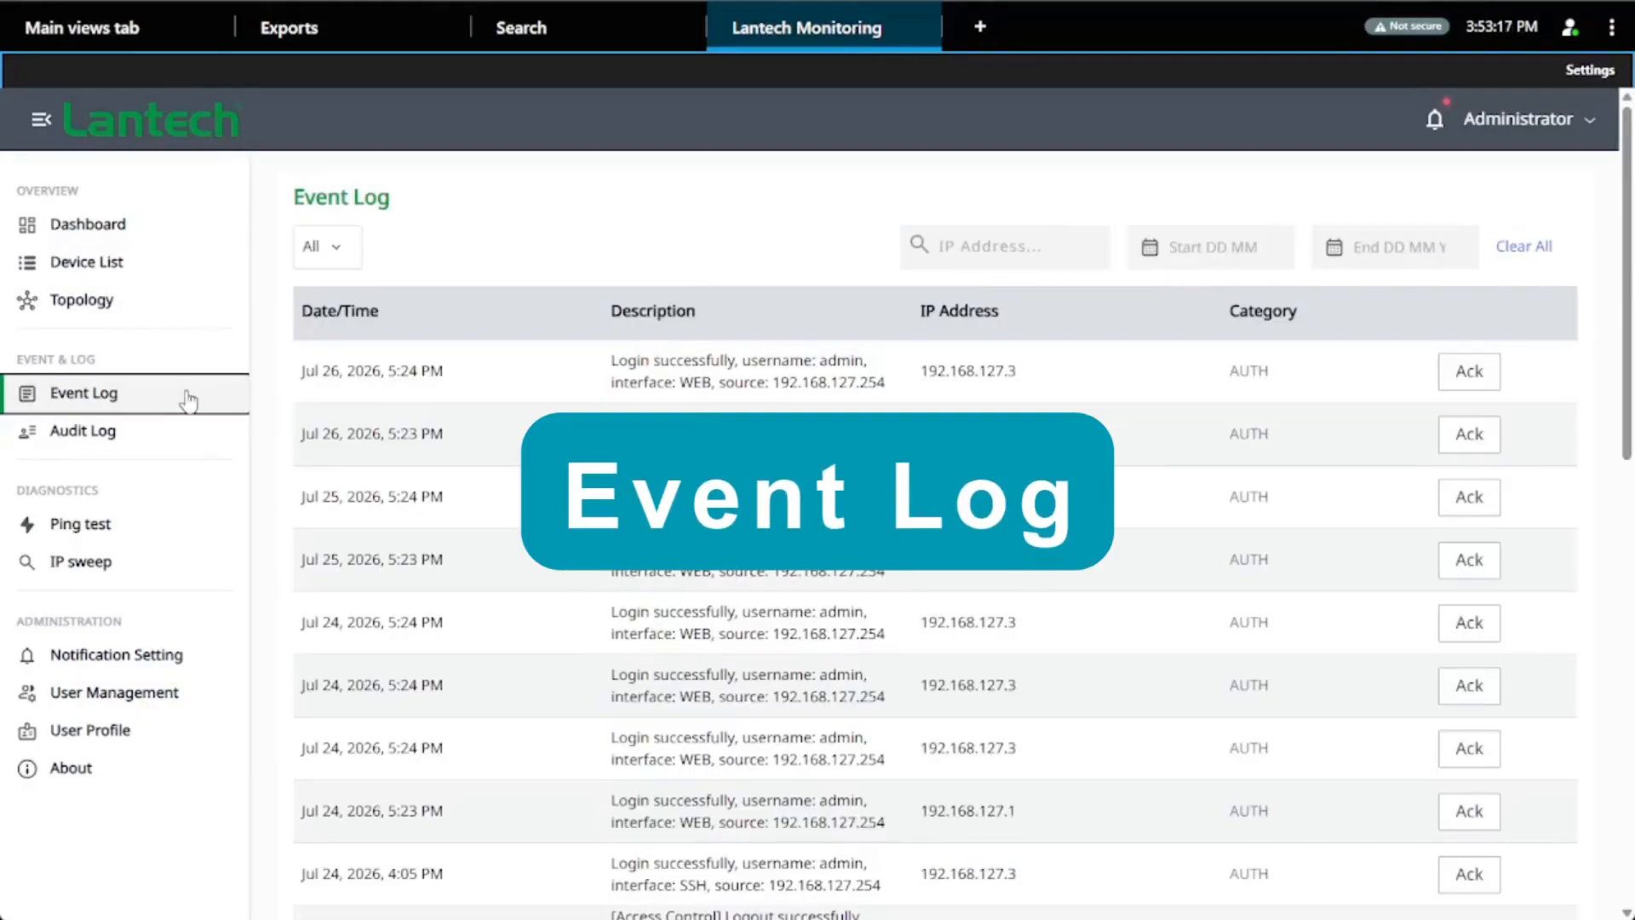
pyautogui.click(343, 252)
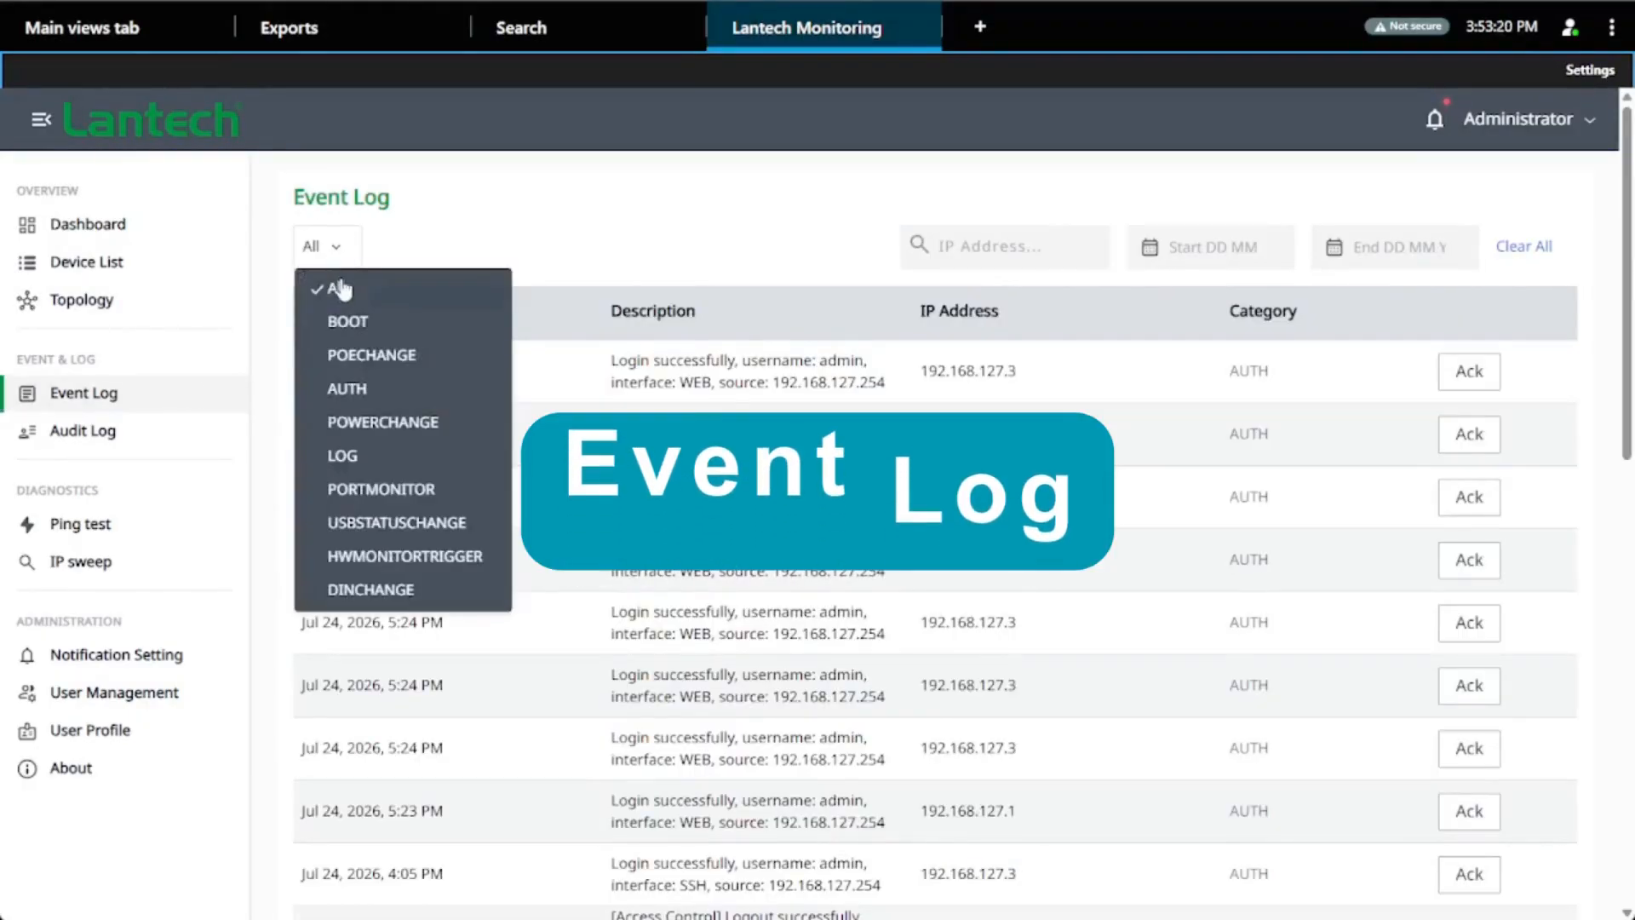
pyautogui.click(345, 456)
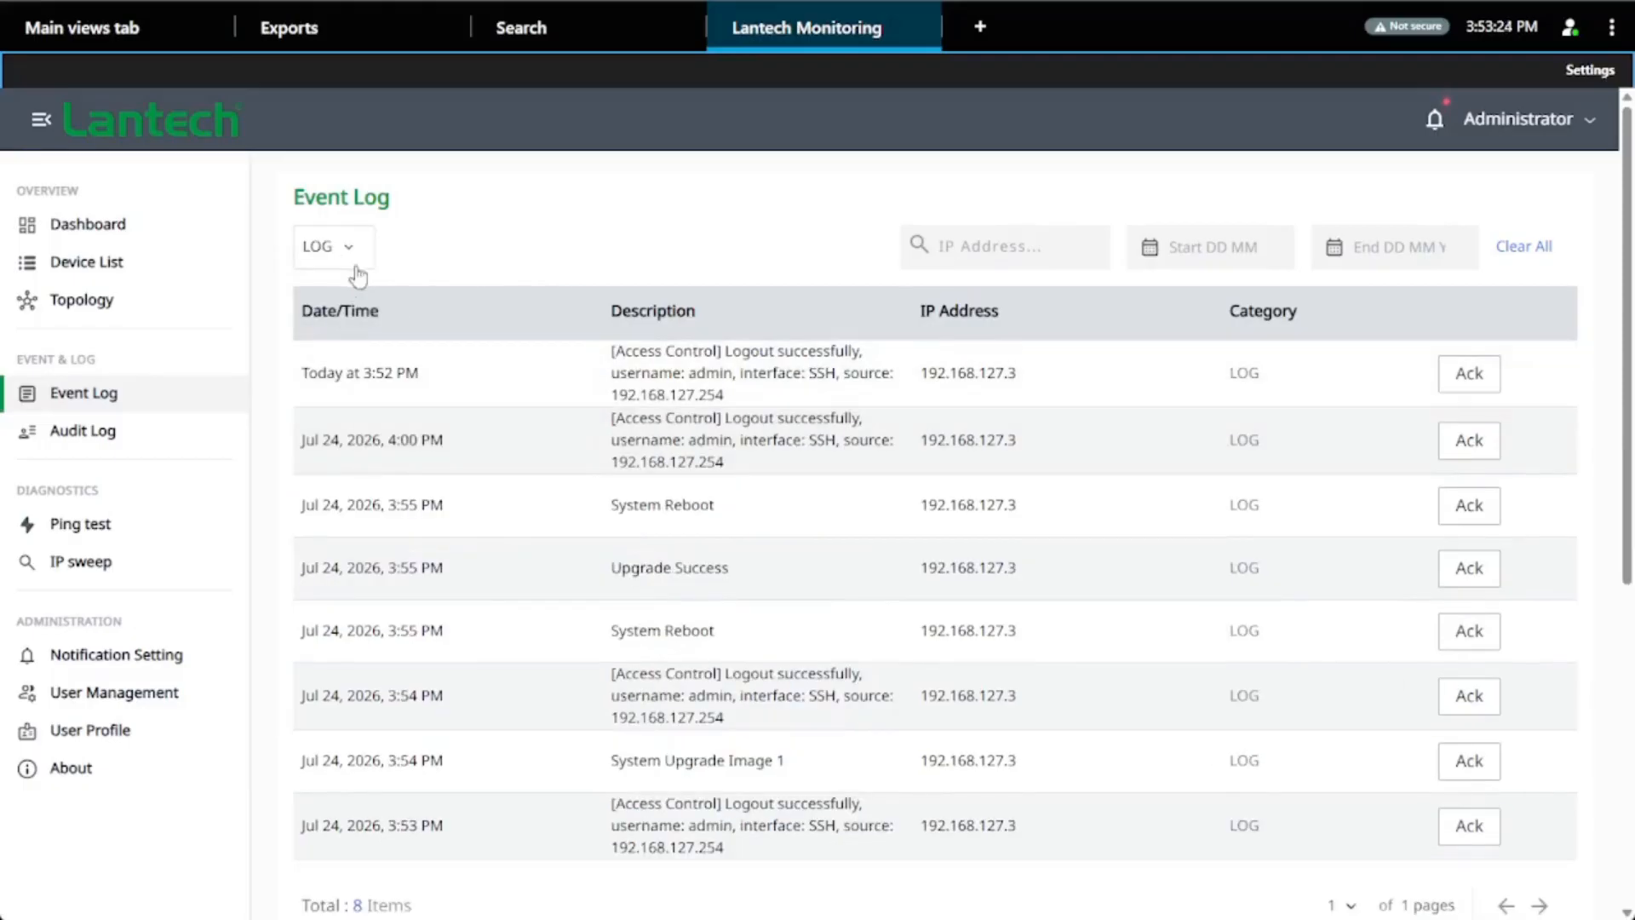
pyautogui.click(345, 248)
pyautogui.click(367, 589)
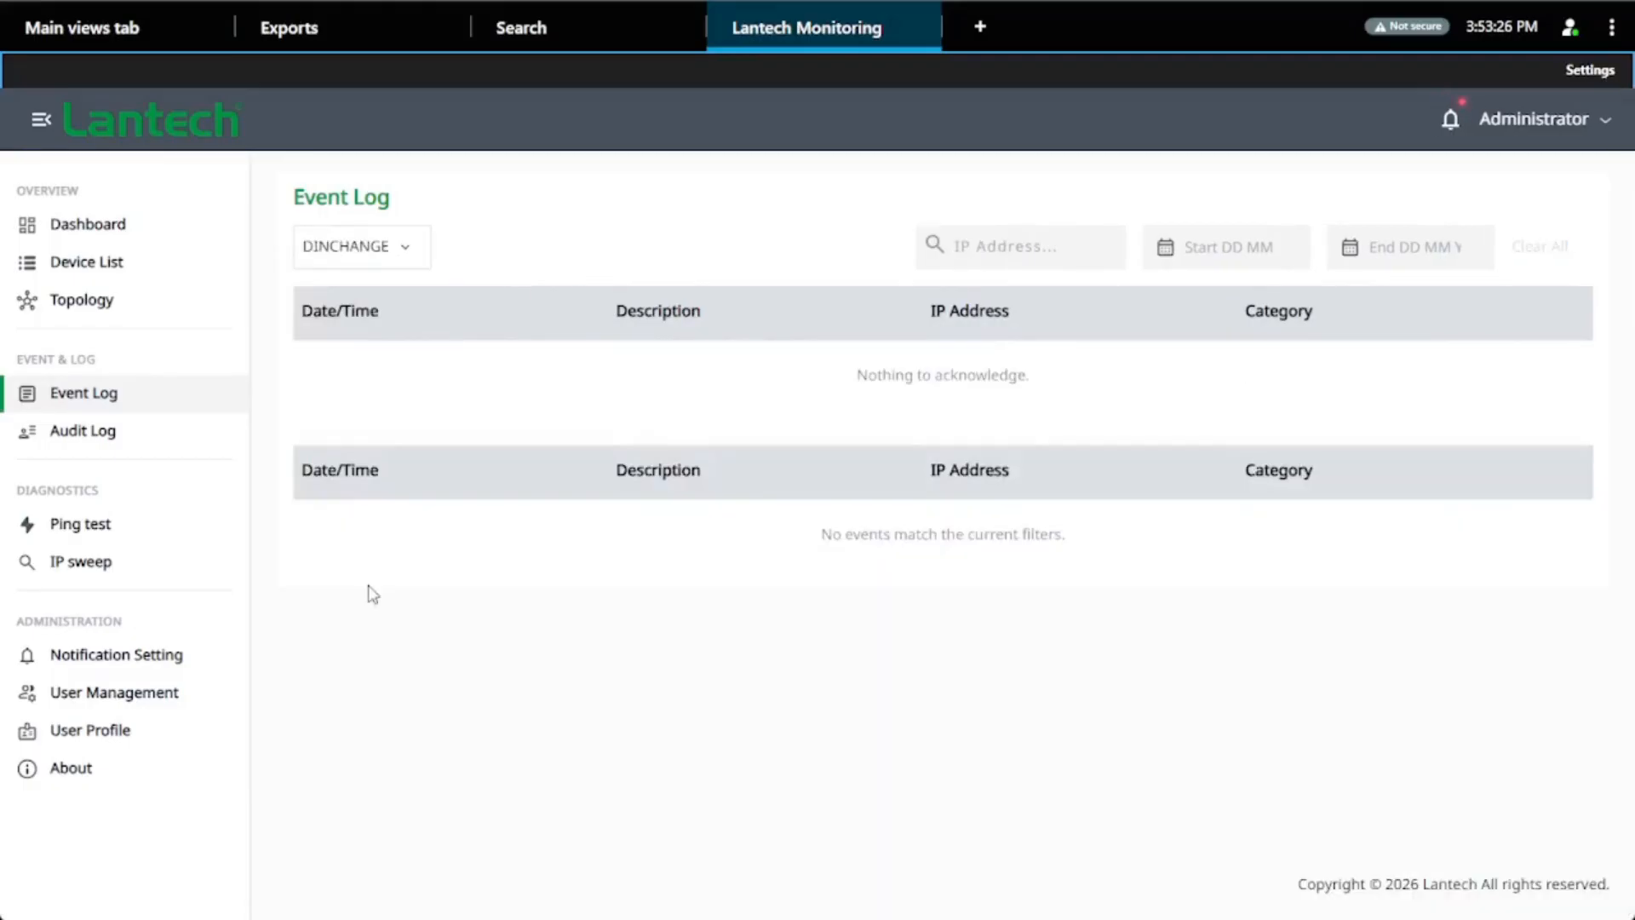
pyautogui.click(401, 261)
pyautogui.click(391, 291)
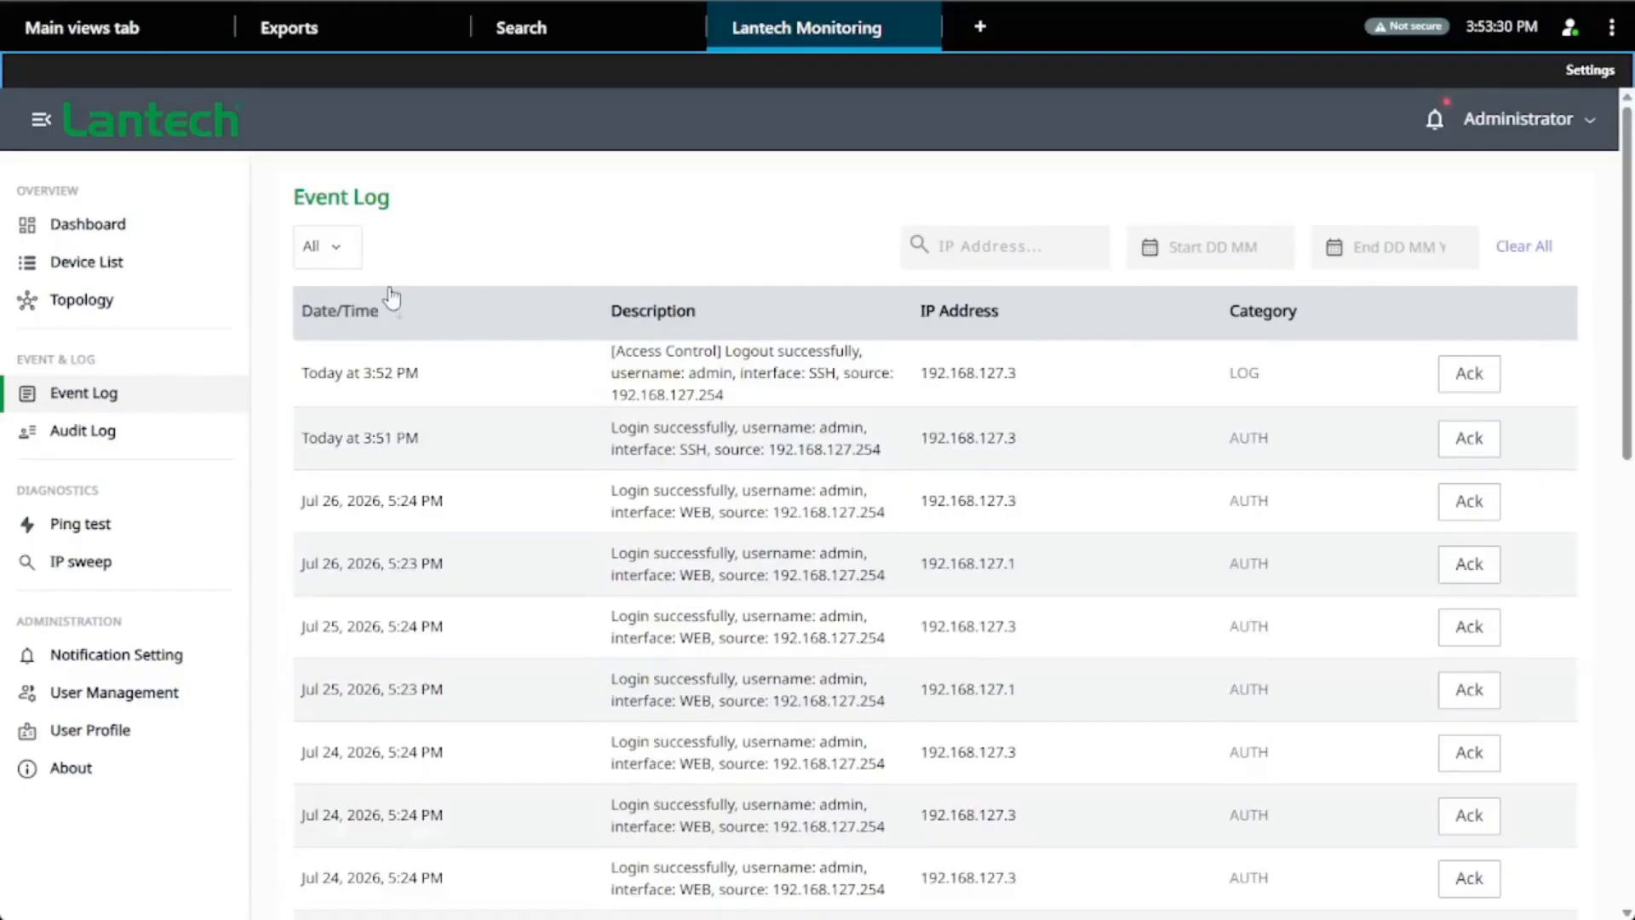
# View the Event Log's IP address search and its start and end date filters without setting any of them
pyautogui.click(1054, 253)
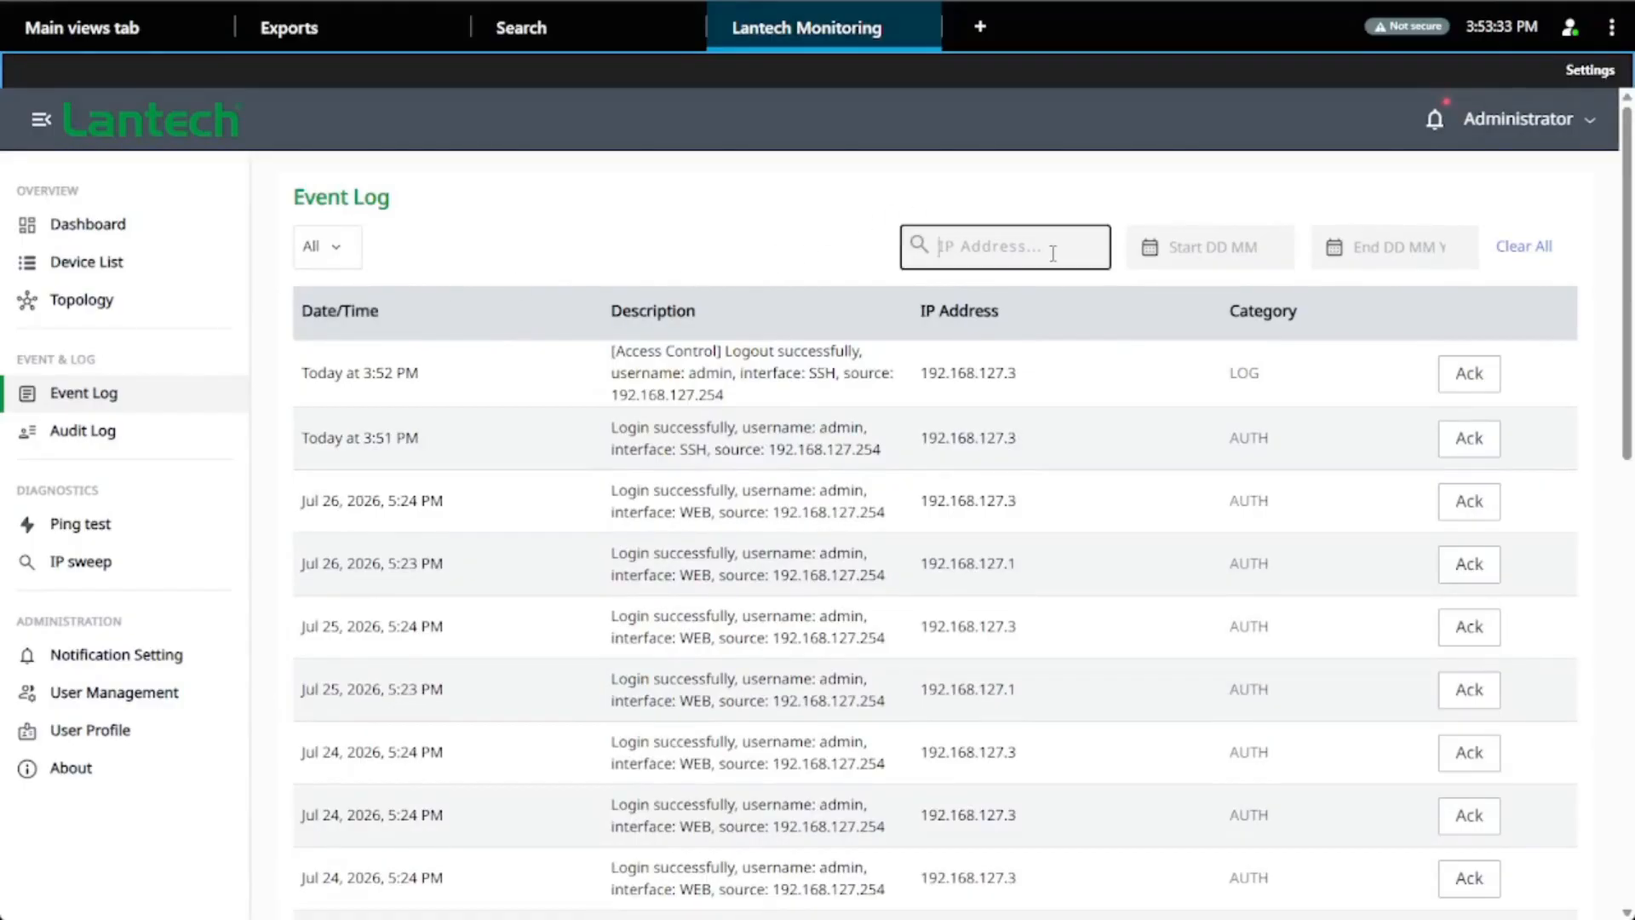
pyautogui.click(1204, 252)
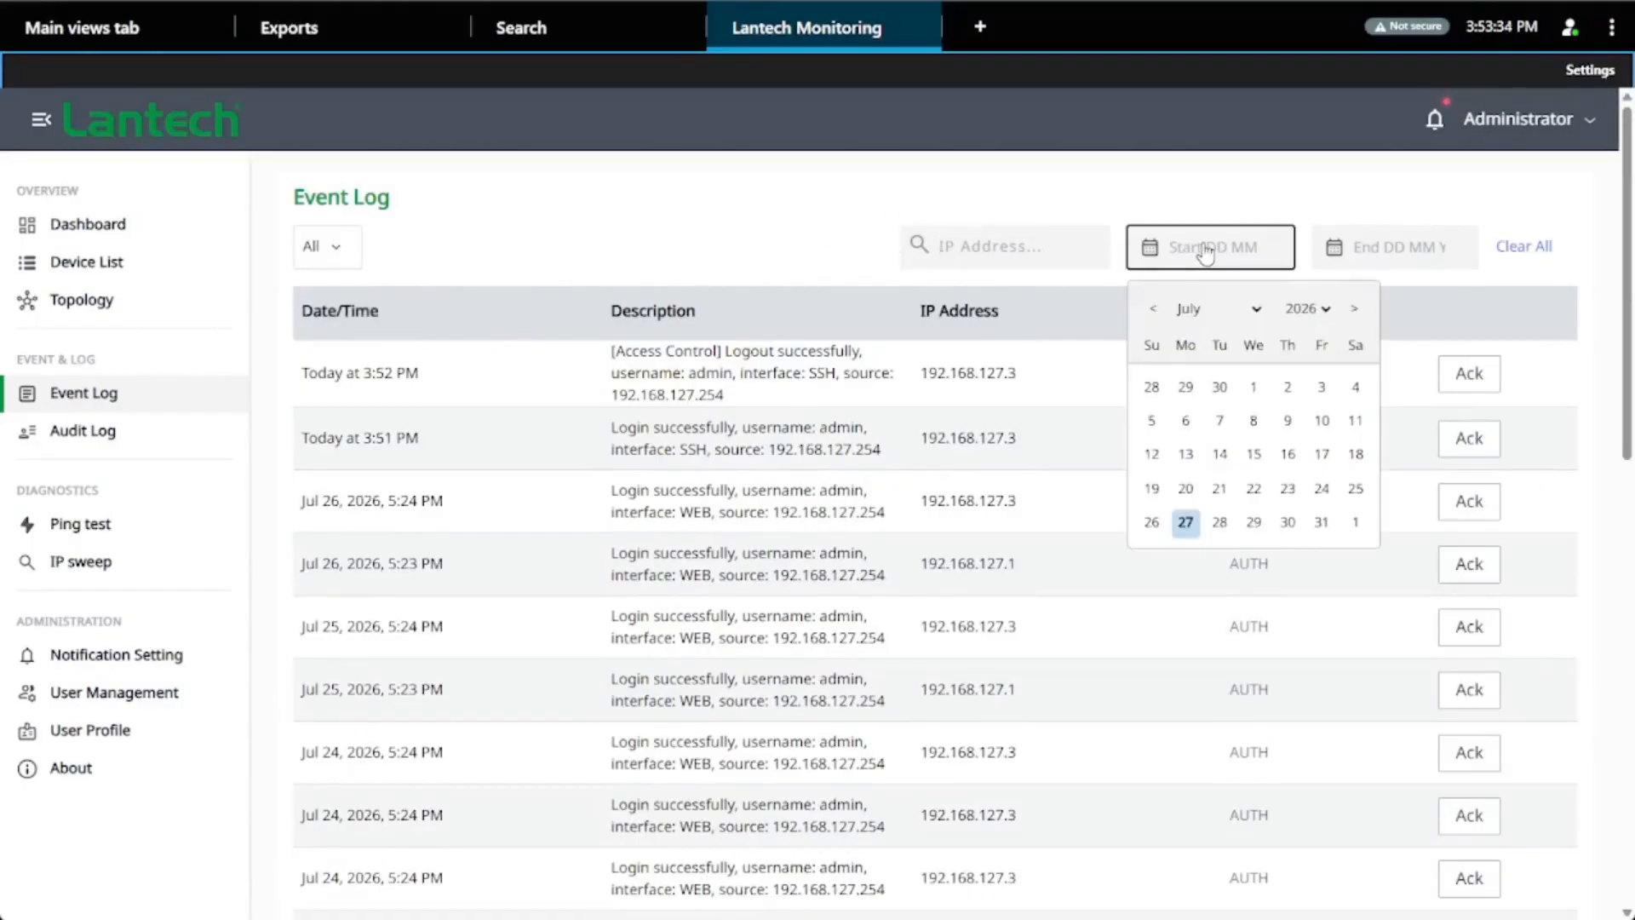
pyautogui.click(1412, 260)
pyautogui.click(764, 209)
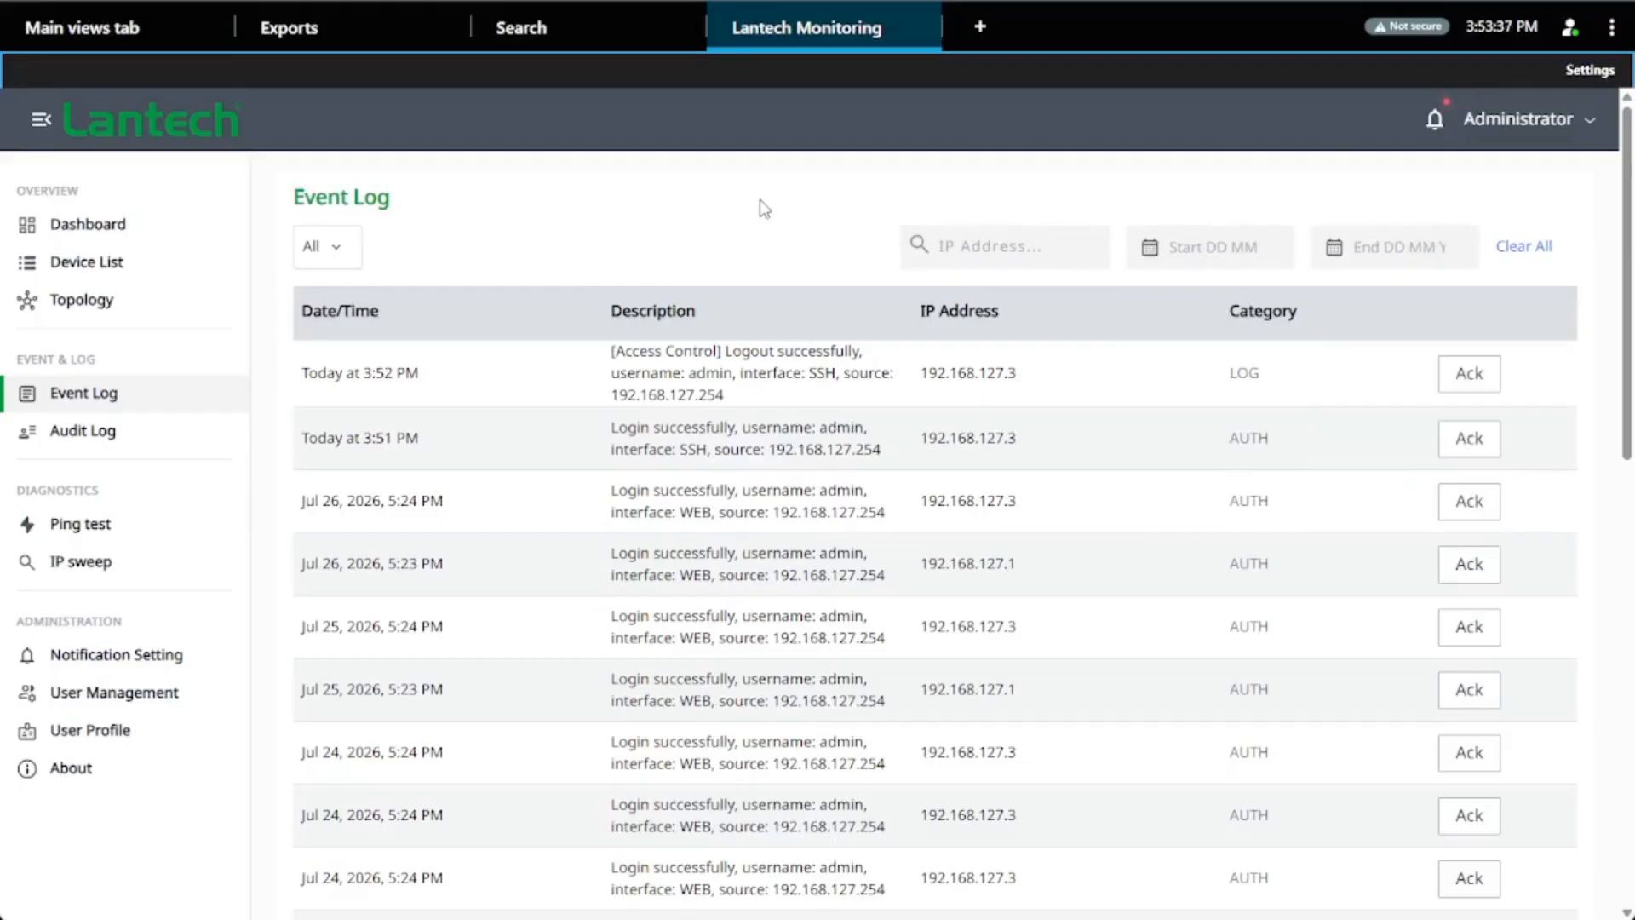
# Read through the unacknowledged and acknowledged event tables in the Event Log
pyautogui.scroll(-2, 757, 463)
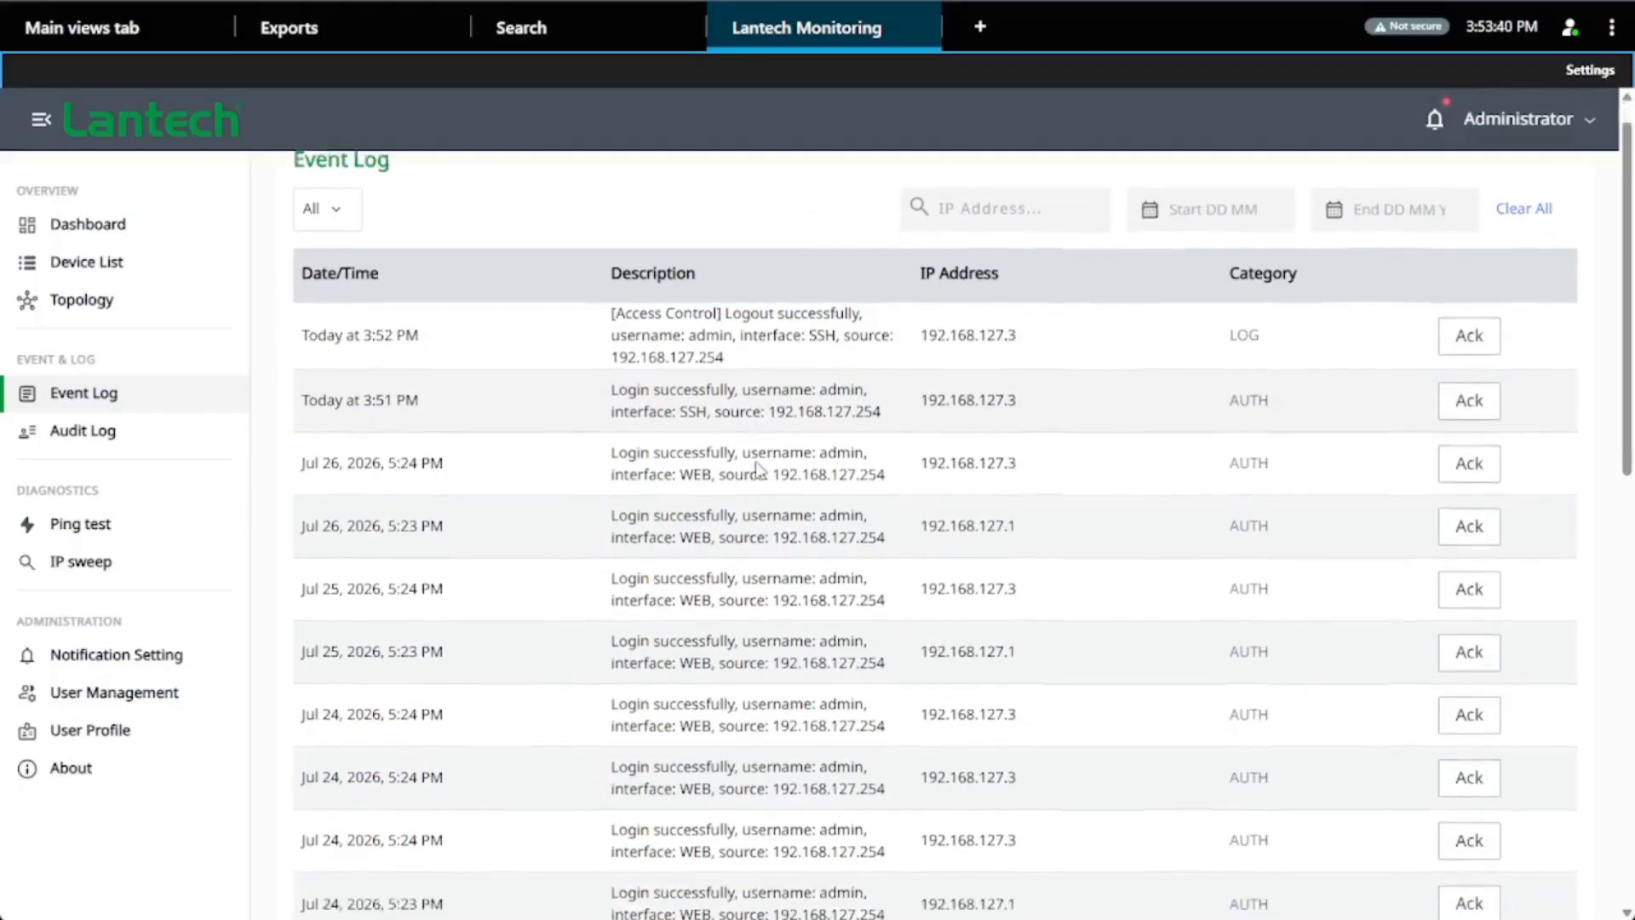
pyautogui.scroll(-5, 757, 461)
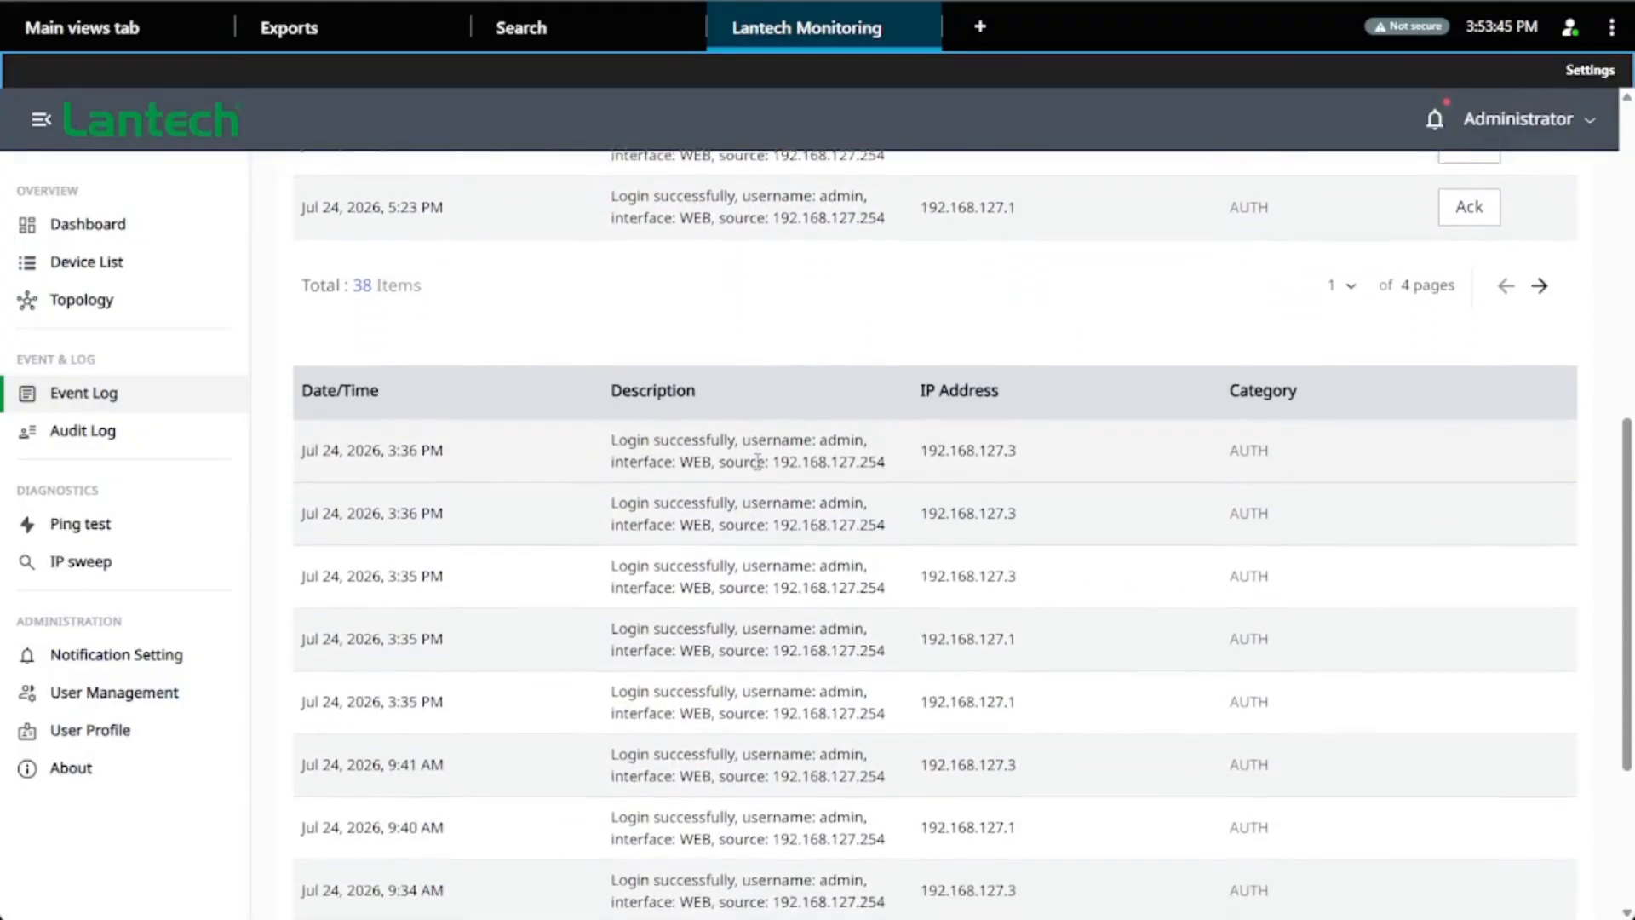
pyautogui.scroll(-2, 757, 464)
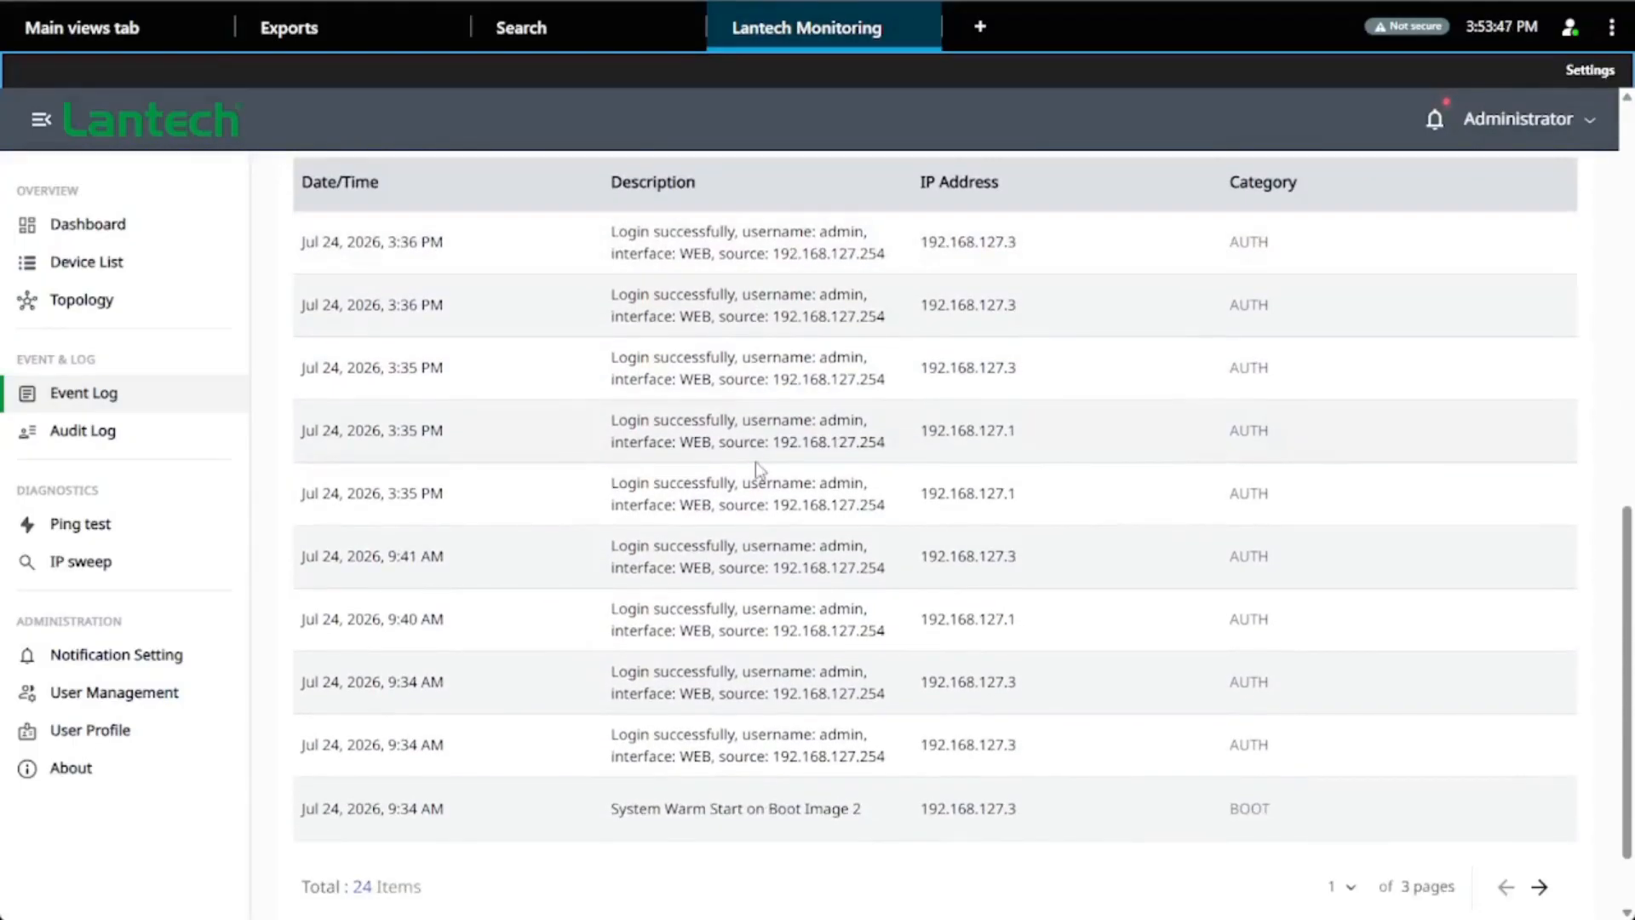
pyautogui.scroll(9, 755, 461)
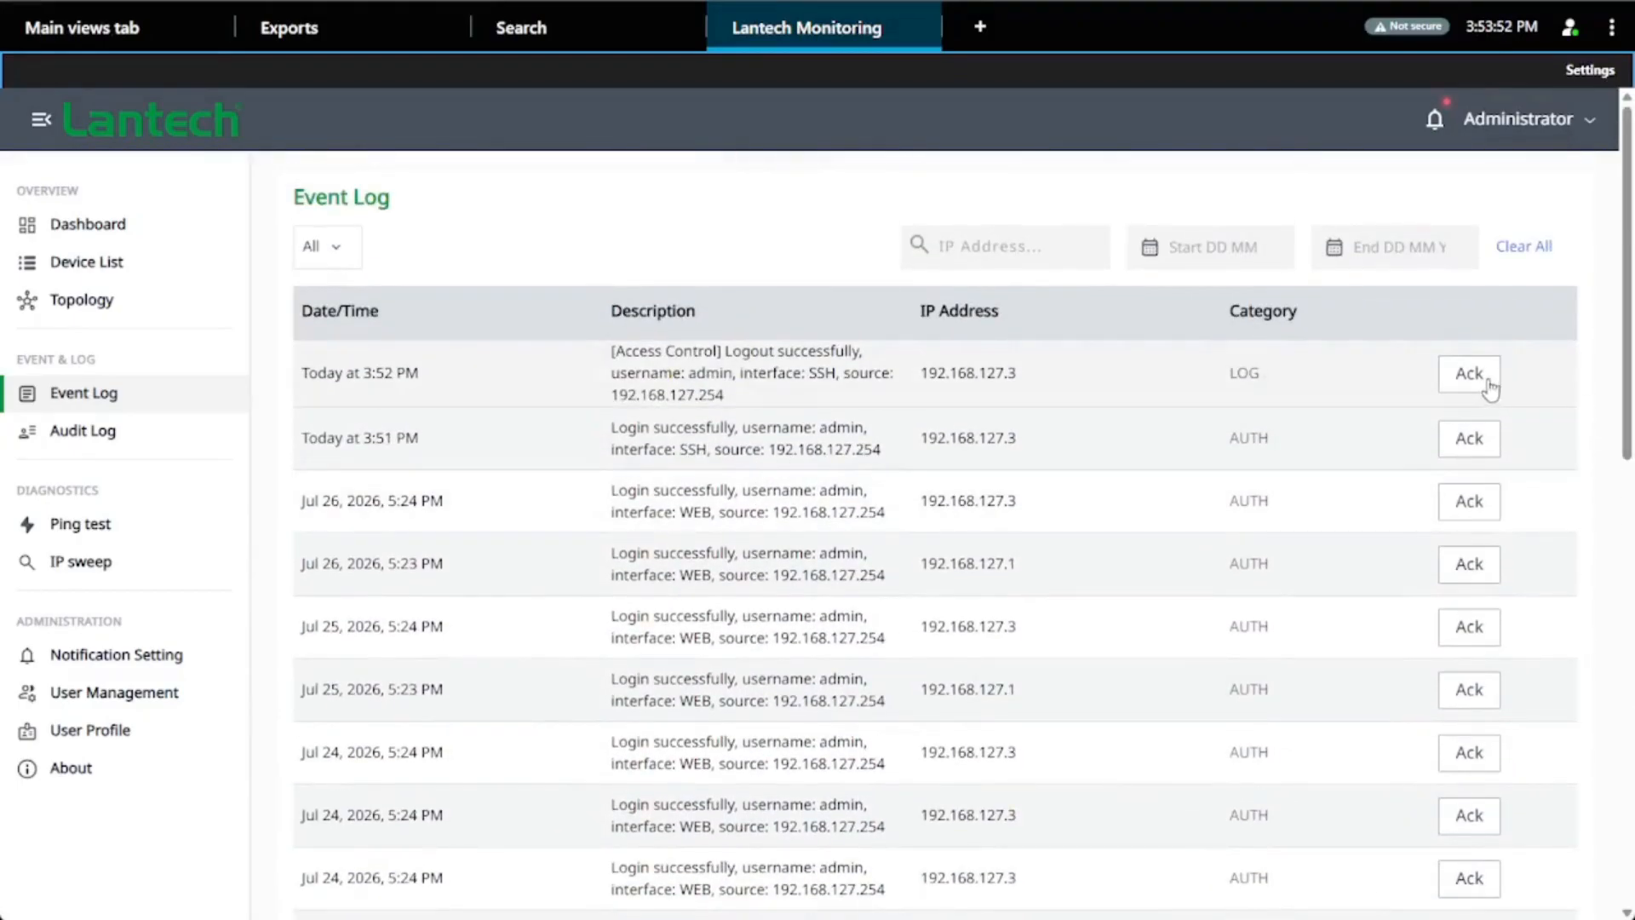
# Acknowledge the two newest events and the Jul 26, 5:23 PM event individually, and clear all remaining ones from the Event Log
pyautogui.click(1472, 370)
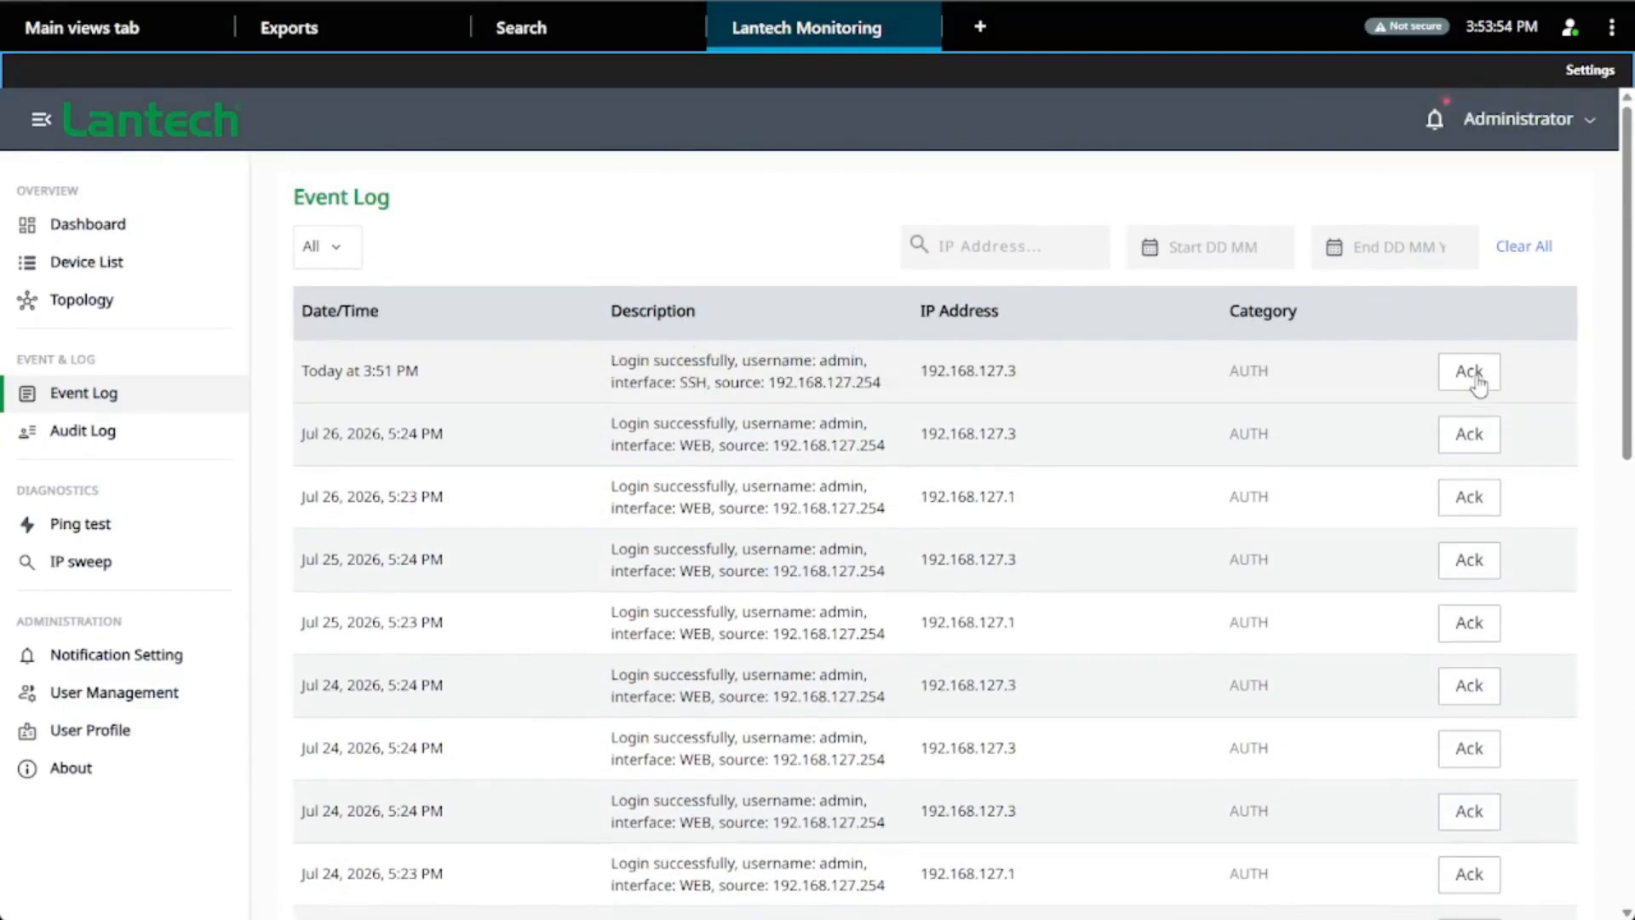
pyautogui.click(1474, 373)
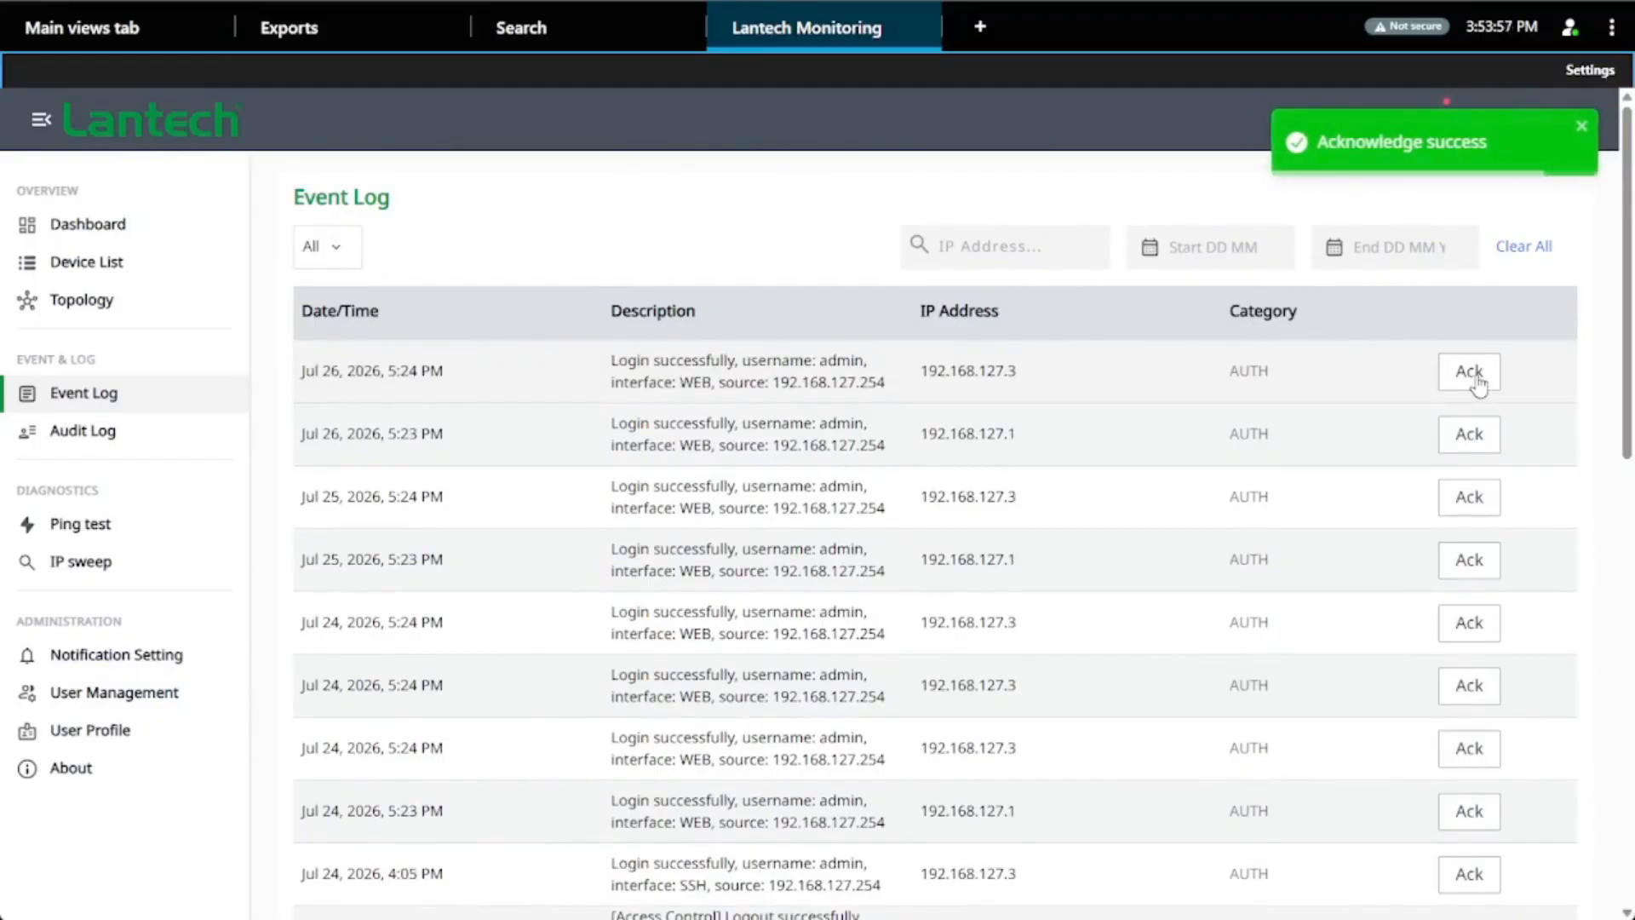
pyautogui.click(1466, 443)
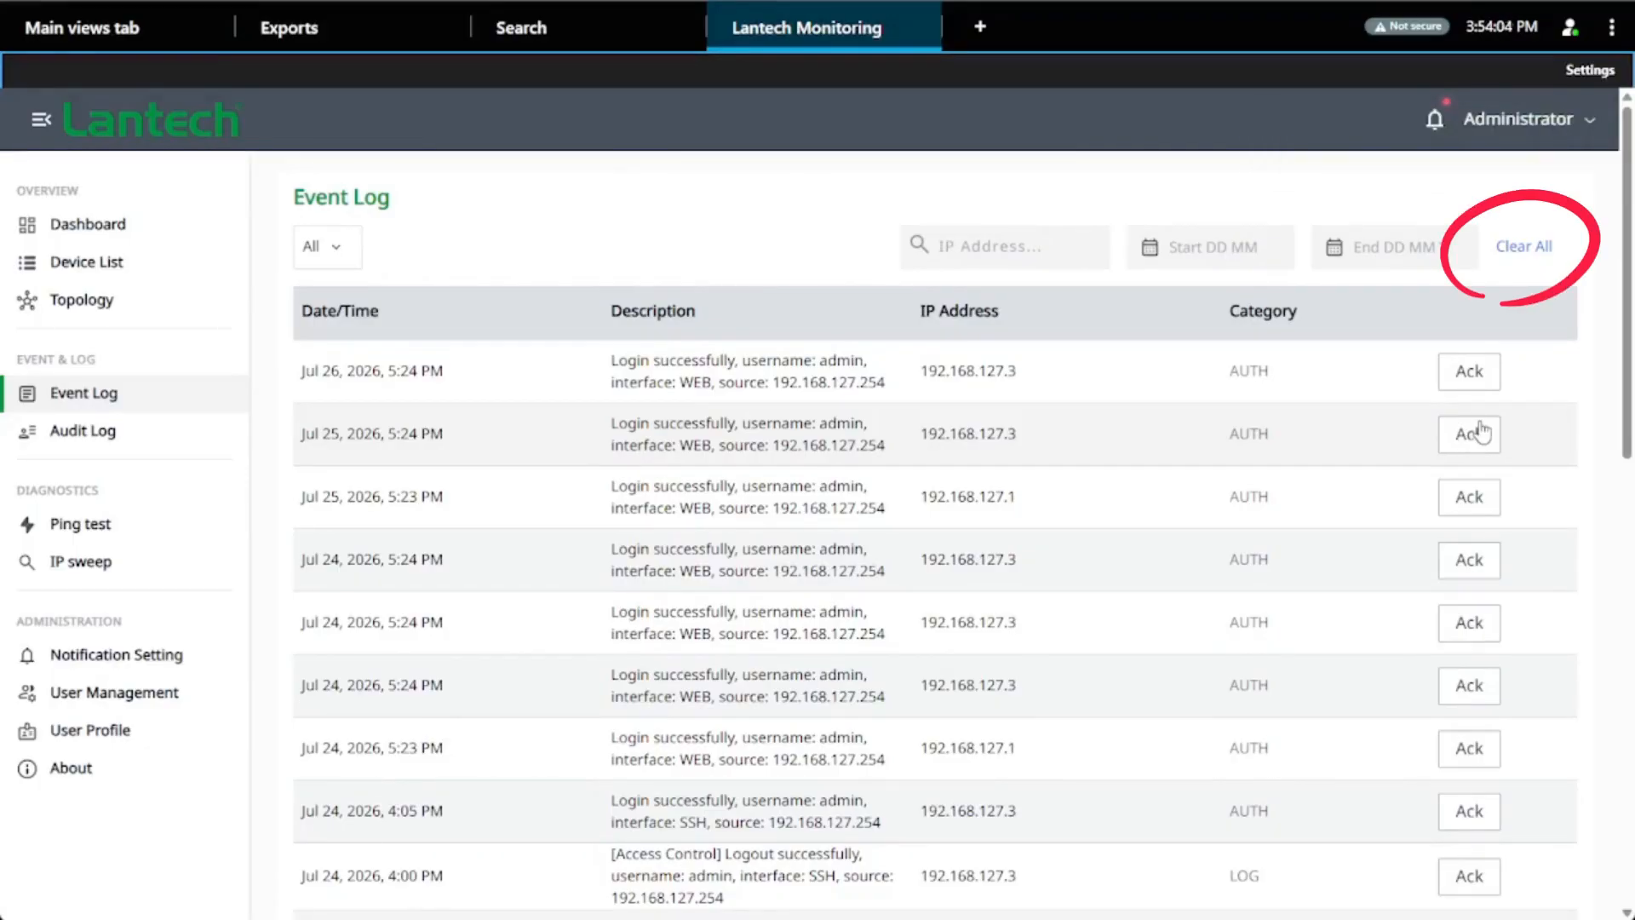
pyautogui.click(1545, 249)
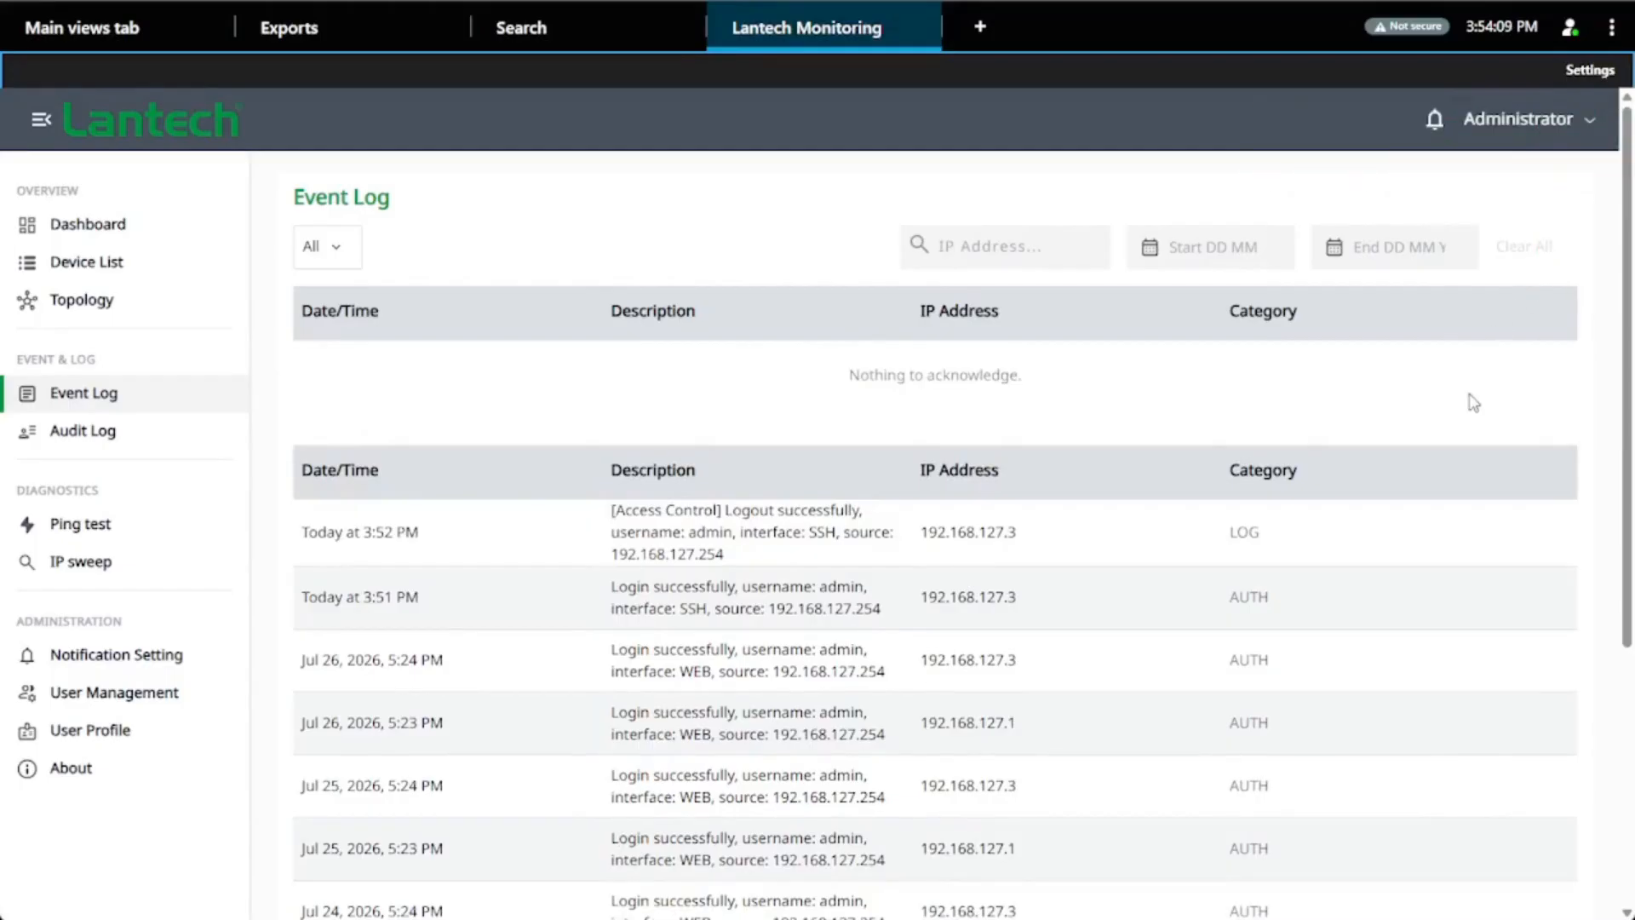
# Open the Audit Log and read through the recorded user actions
pyautogui.click(83, 431)
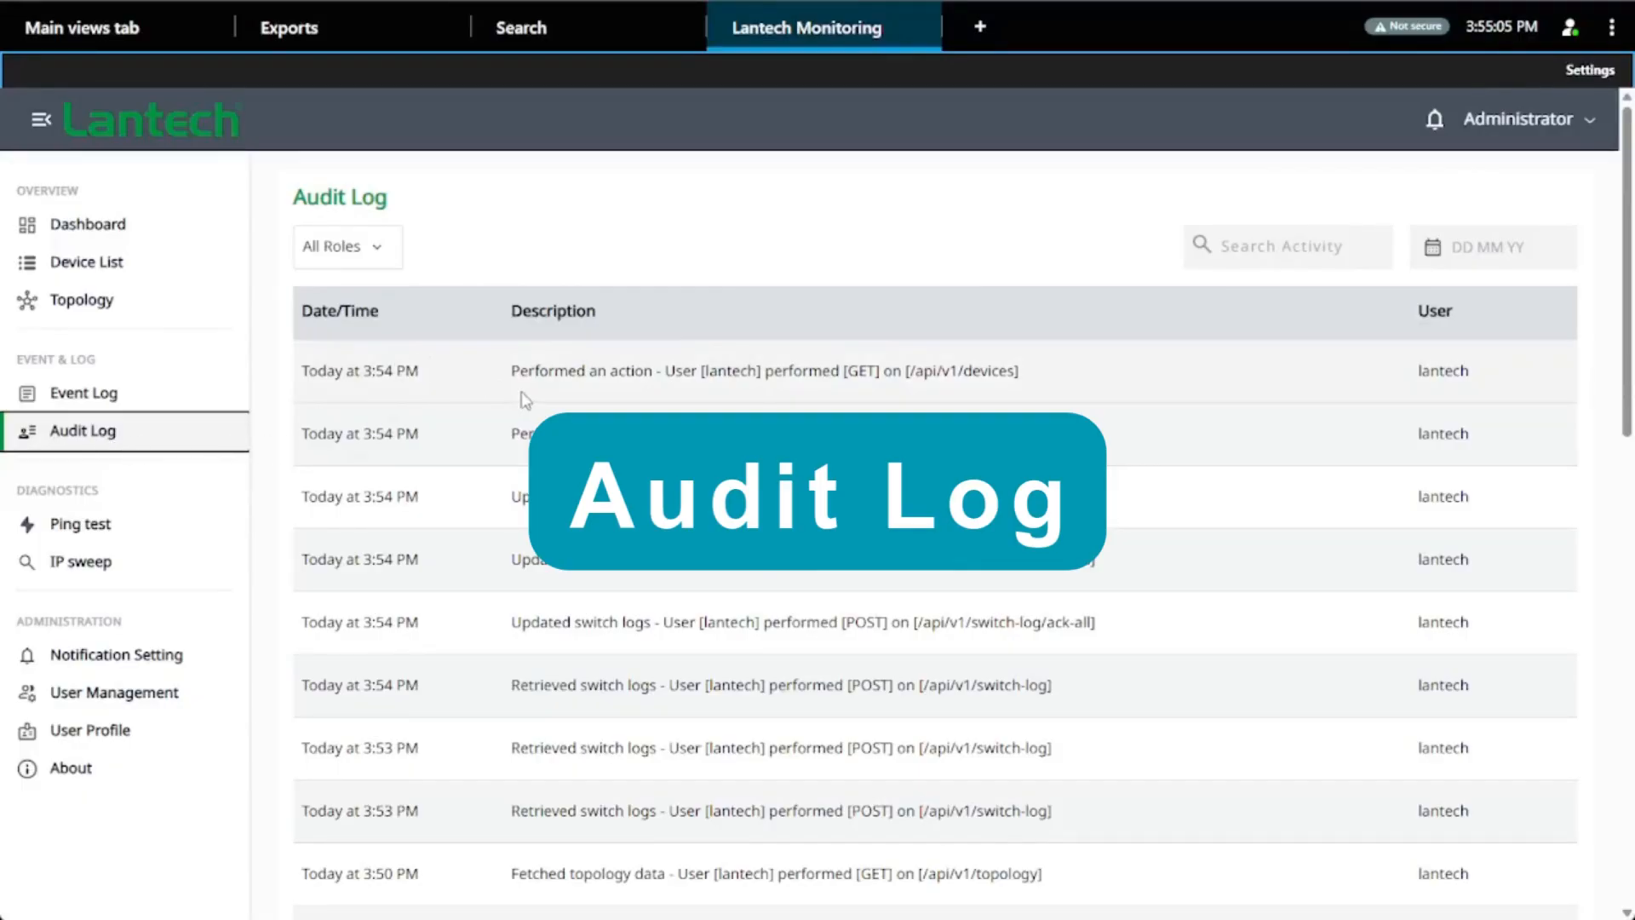
pyautogui.scroll(-6, 523, 391)
pyautogui.scroll(6, 523, 393)
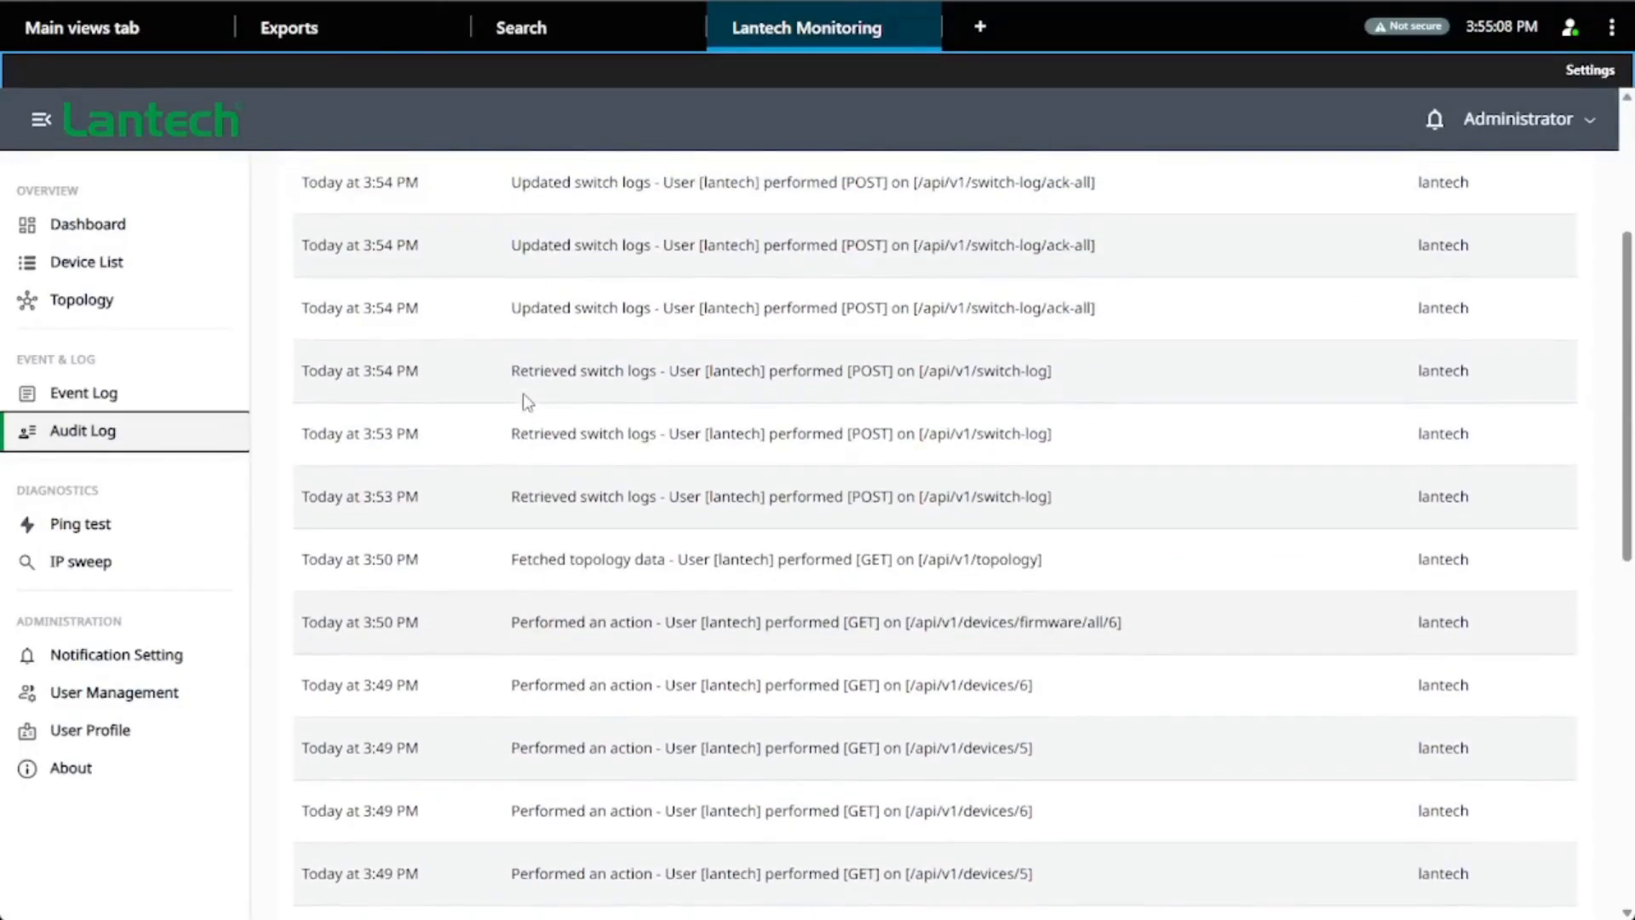
# View the Audit Log's role filter options, activity search and date filter, leaving them all unset
pyautogui.click(393, 255)
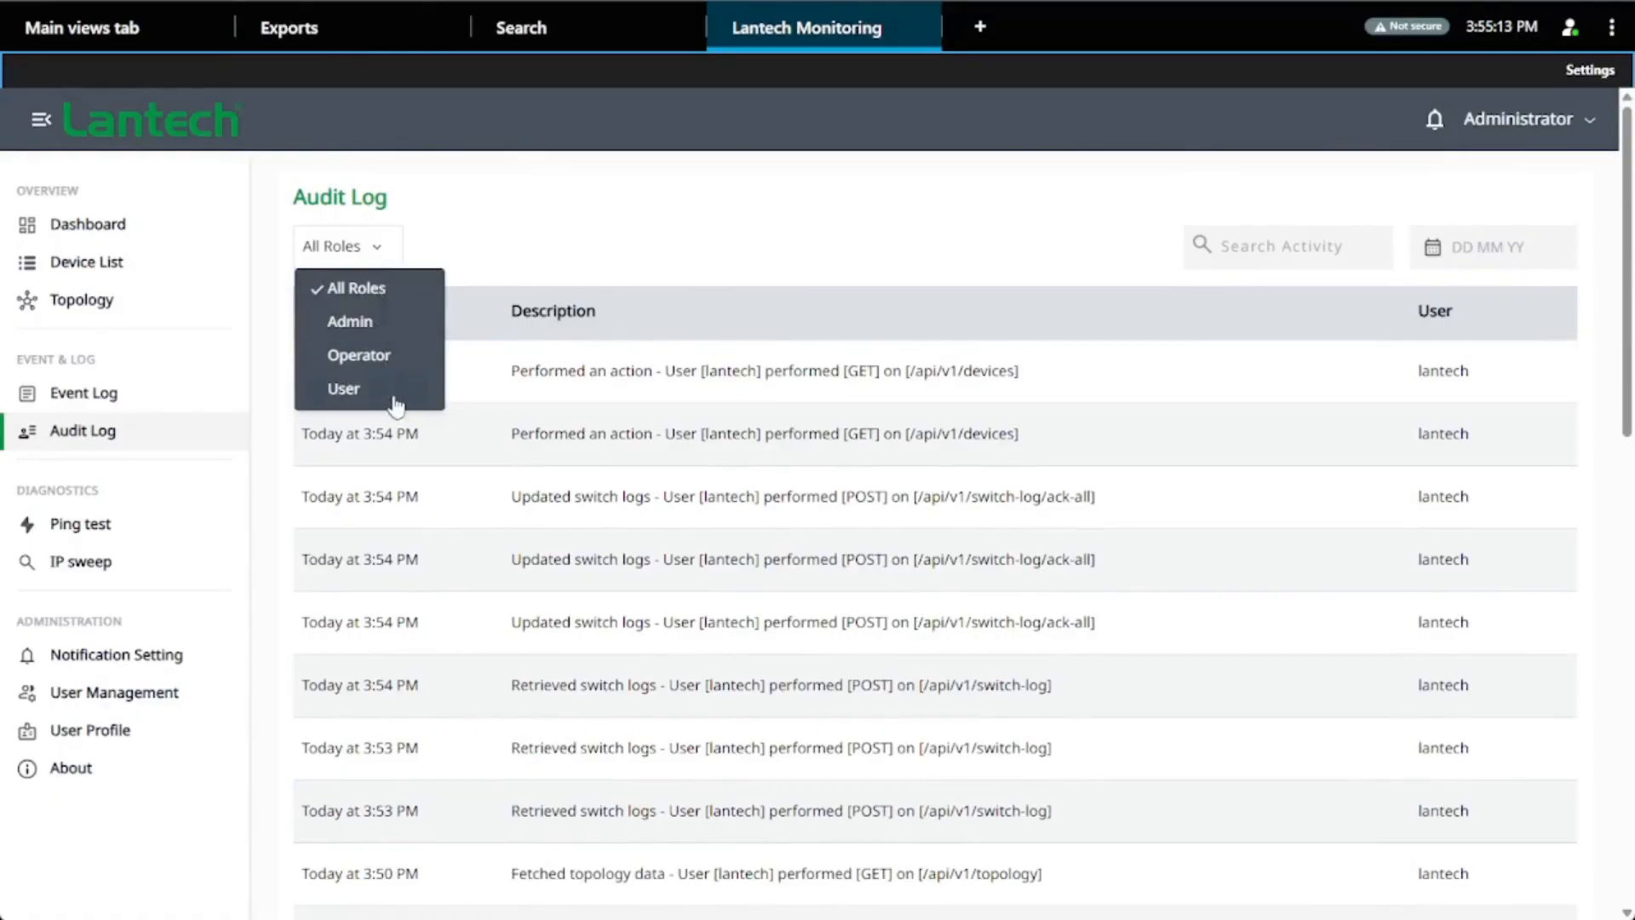
pyautogui.click(383, 250)
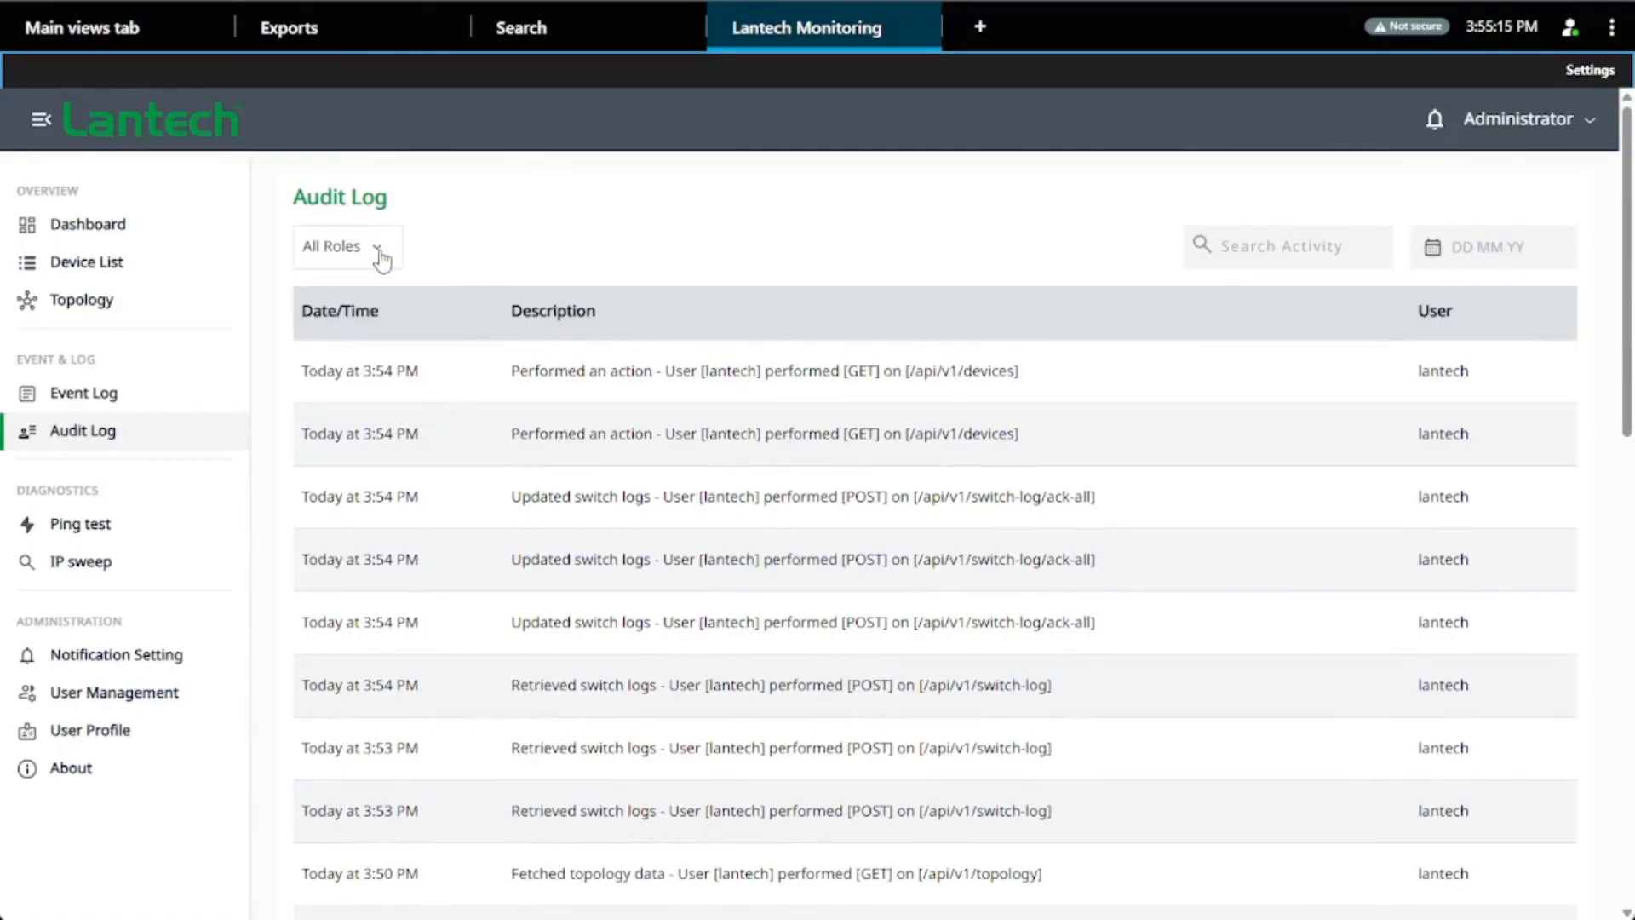
pyautogui.click(1267, 245)
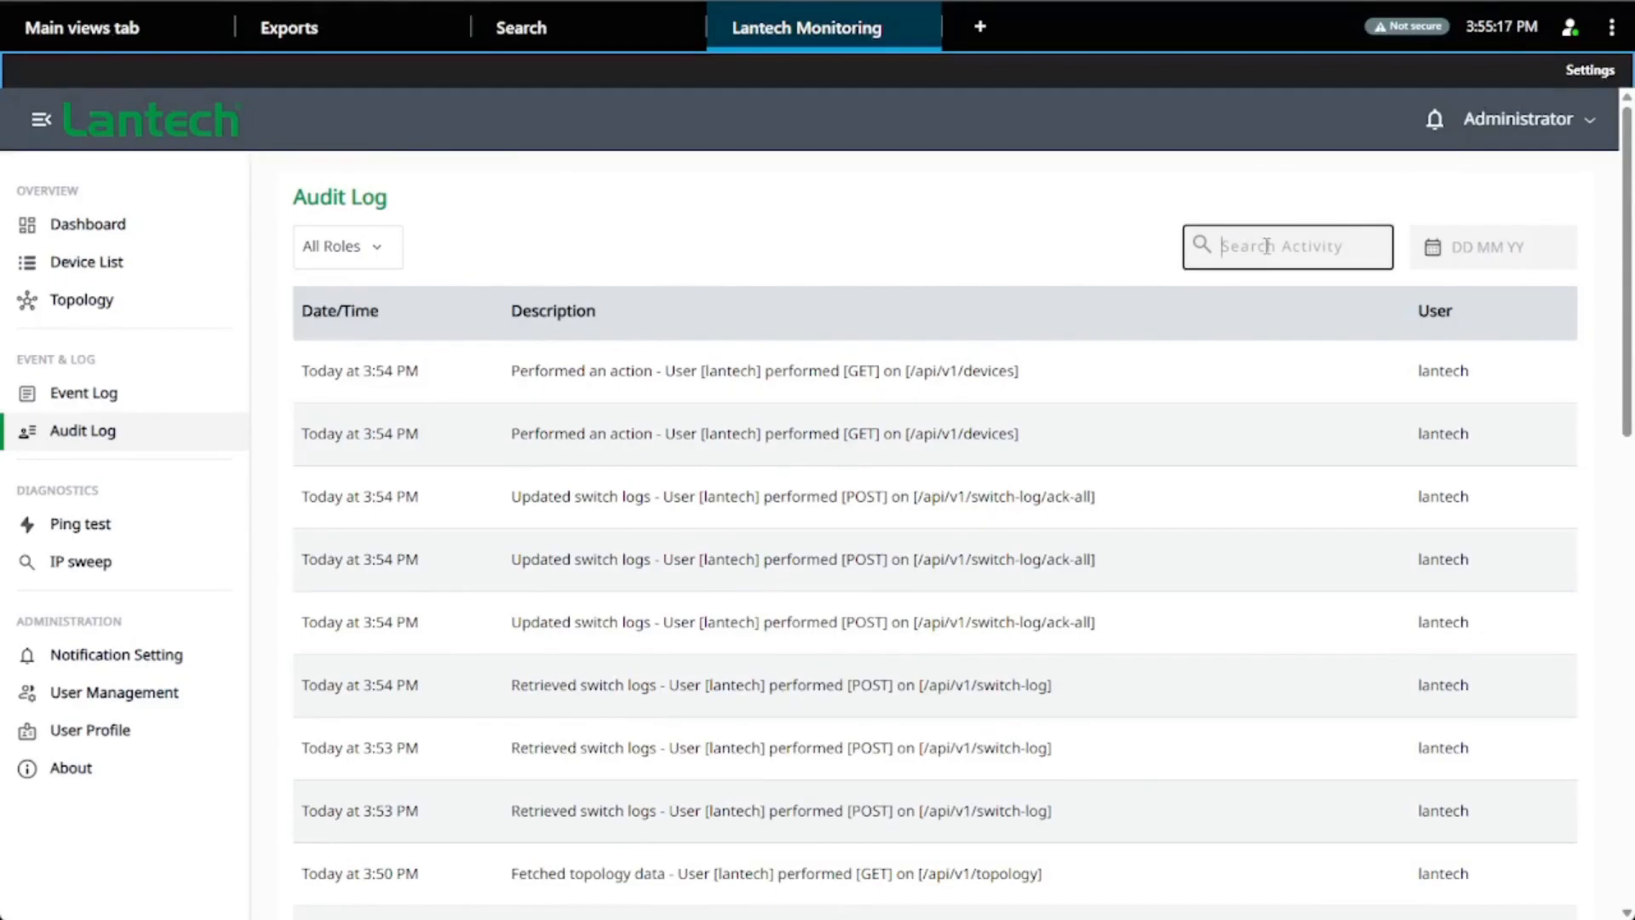
pyautogui.click(1499, 255)
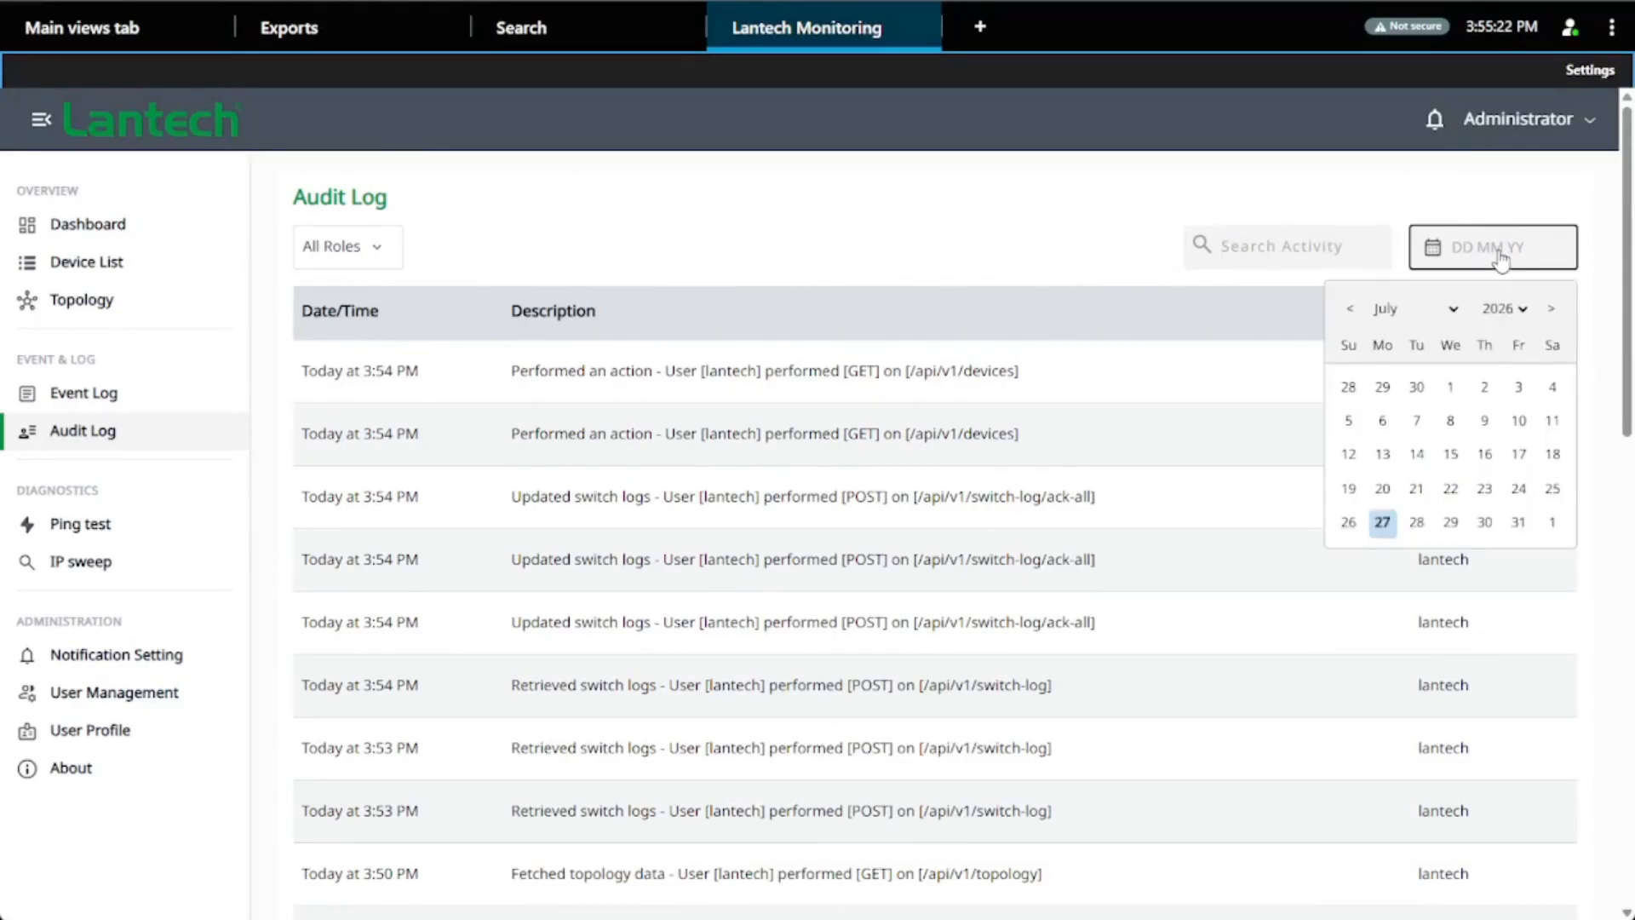
pyautogui.click(1088, 213)
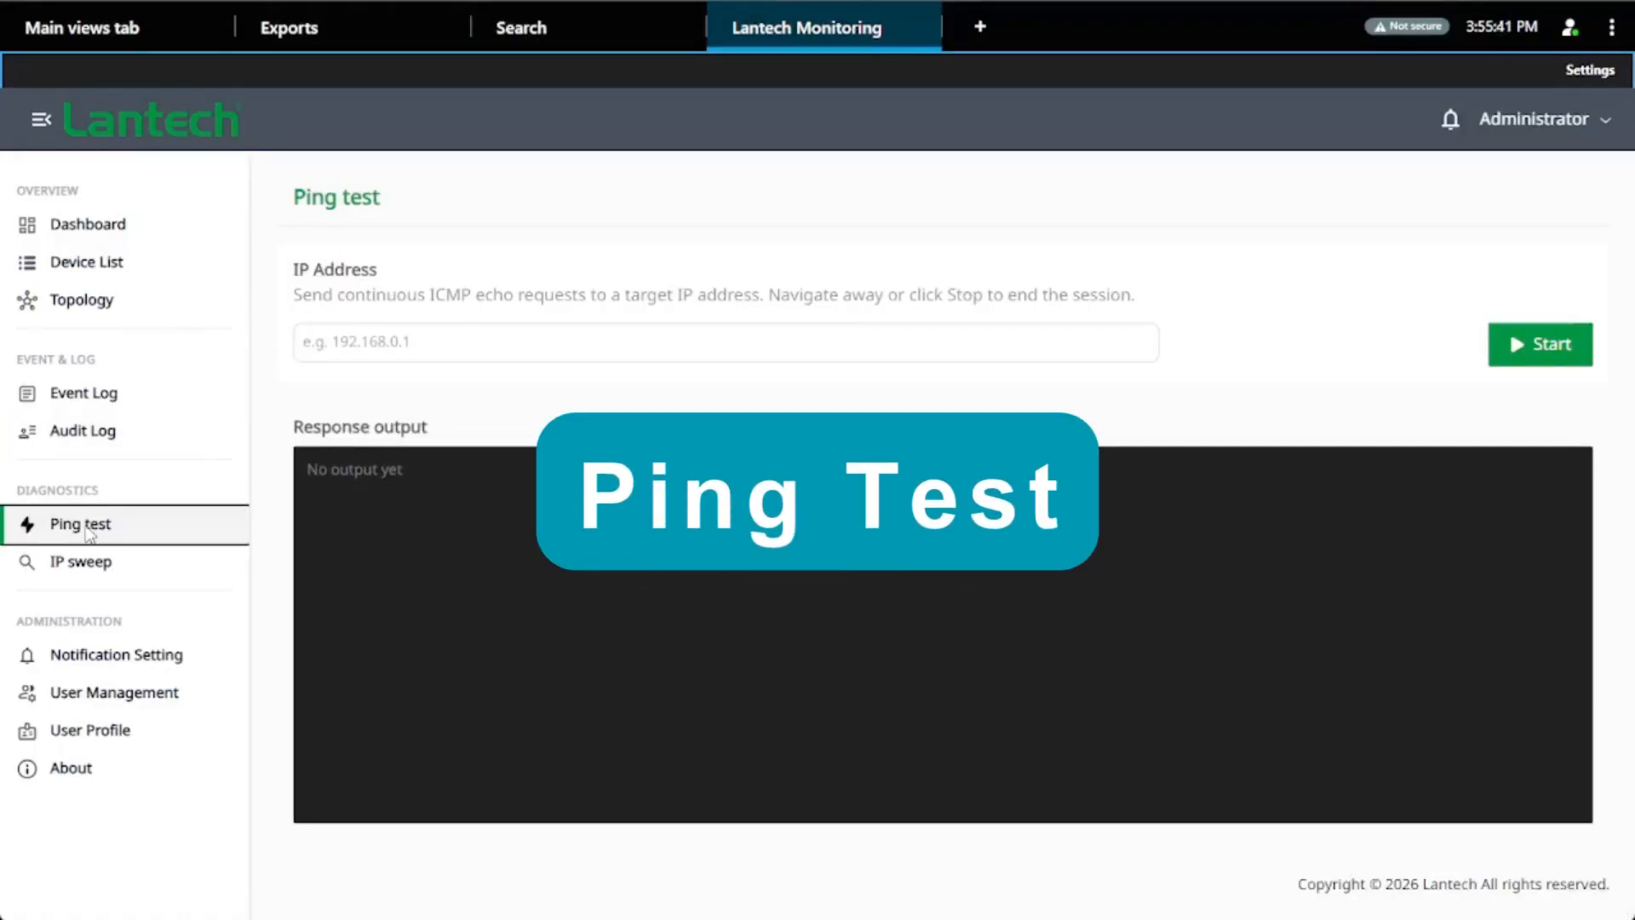
# View the Ping test page and its target IP address field
pyautogui.click(434, 339)
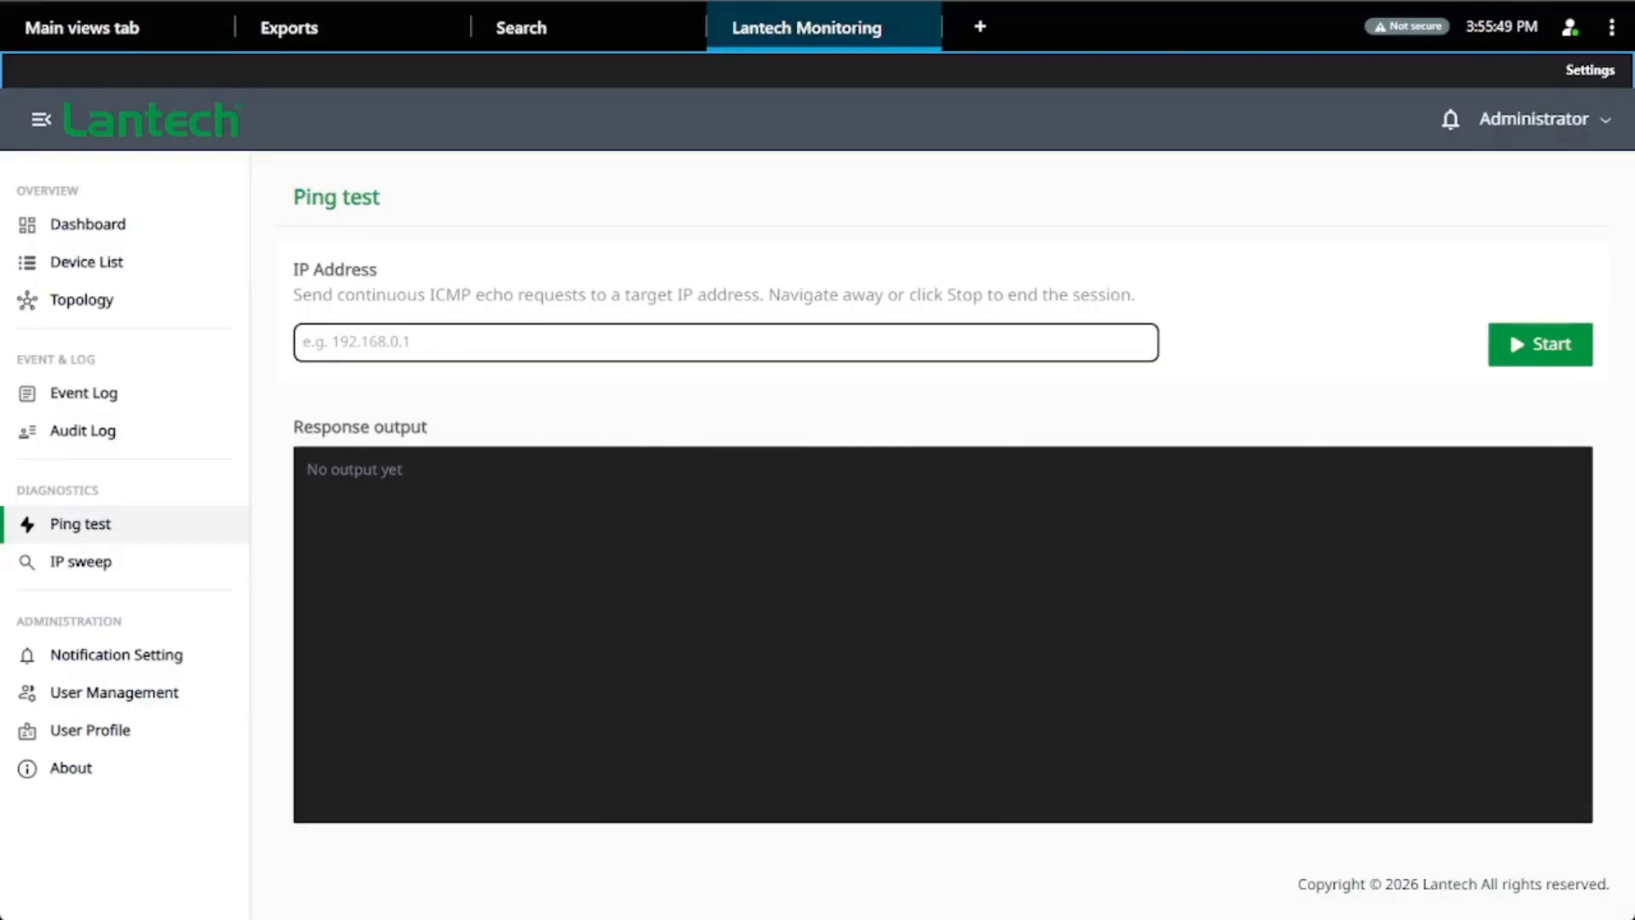
# Open the IP sweep page and add the address range 192.168.127.1 to 192.168.127.3
pyautogui.click(134, 564)
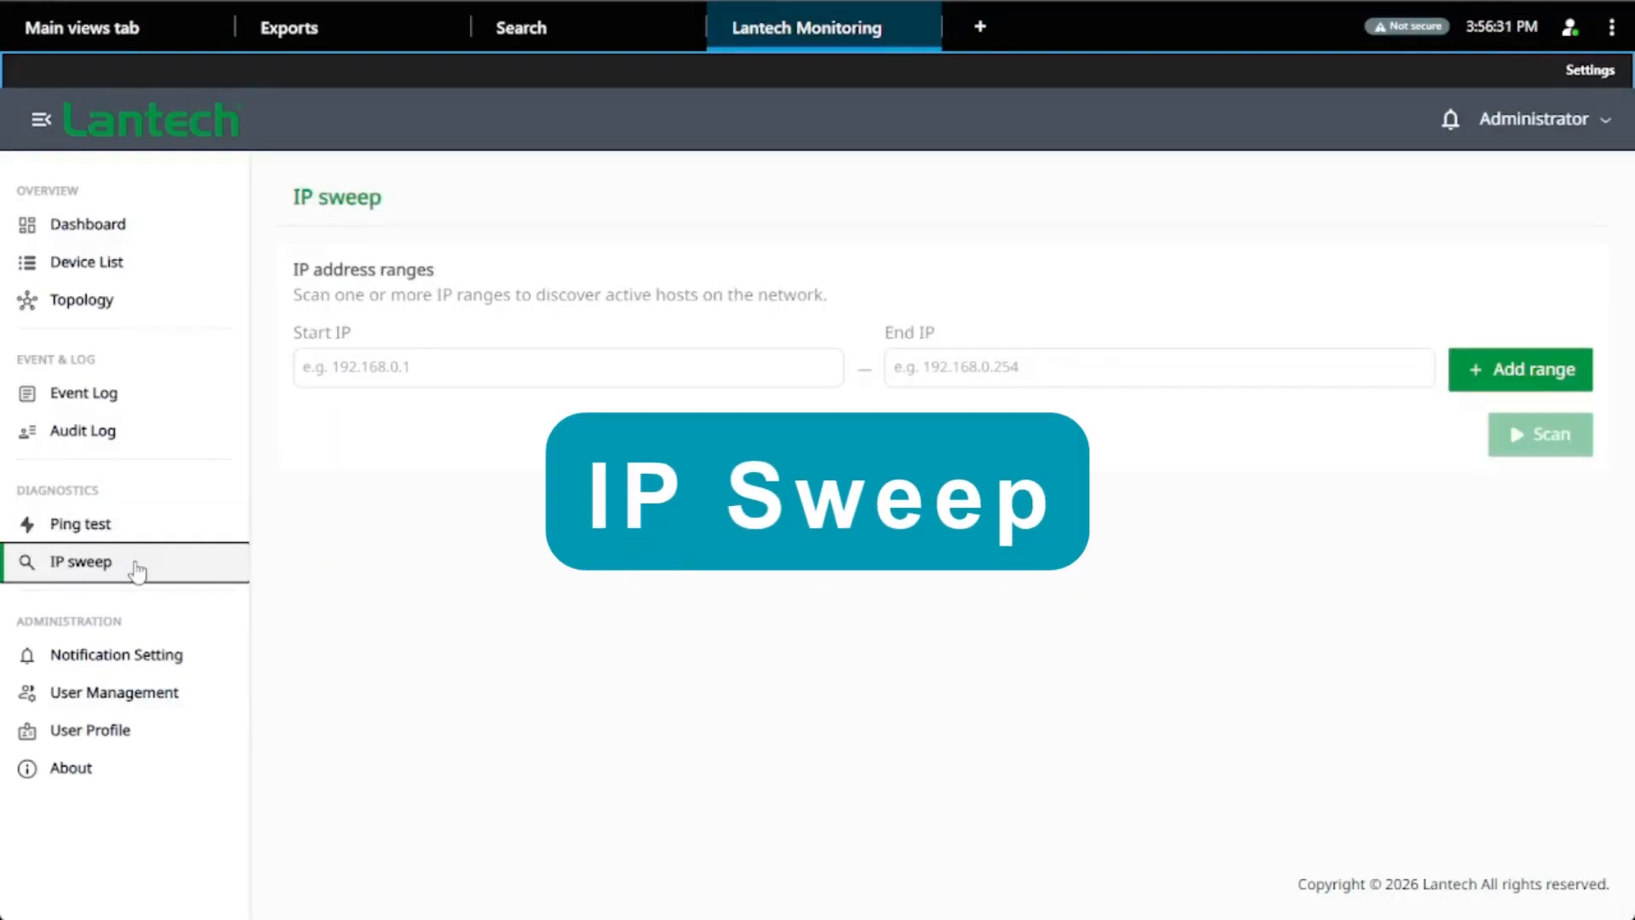
pyautogui.click(357, 367)
pyautogui.write('192.168.127.1')
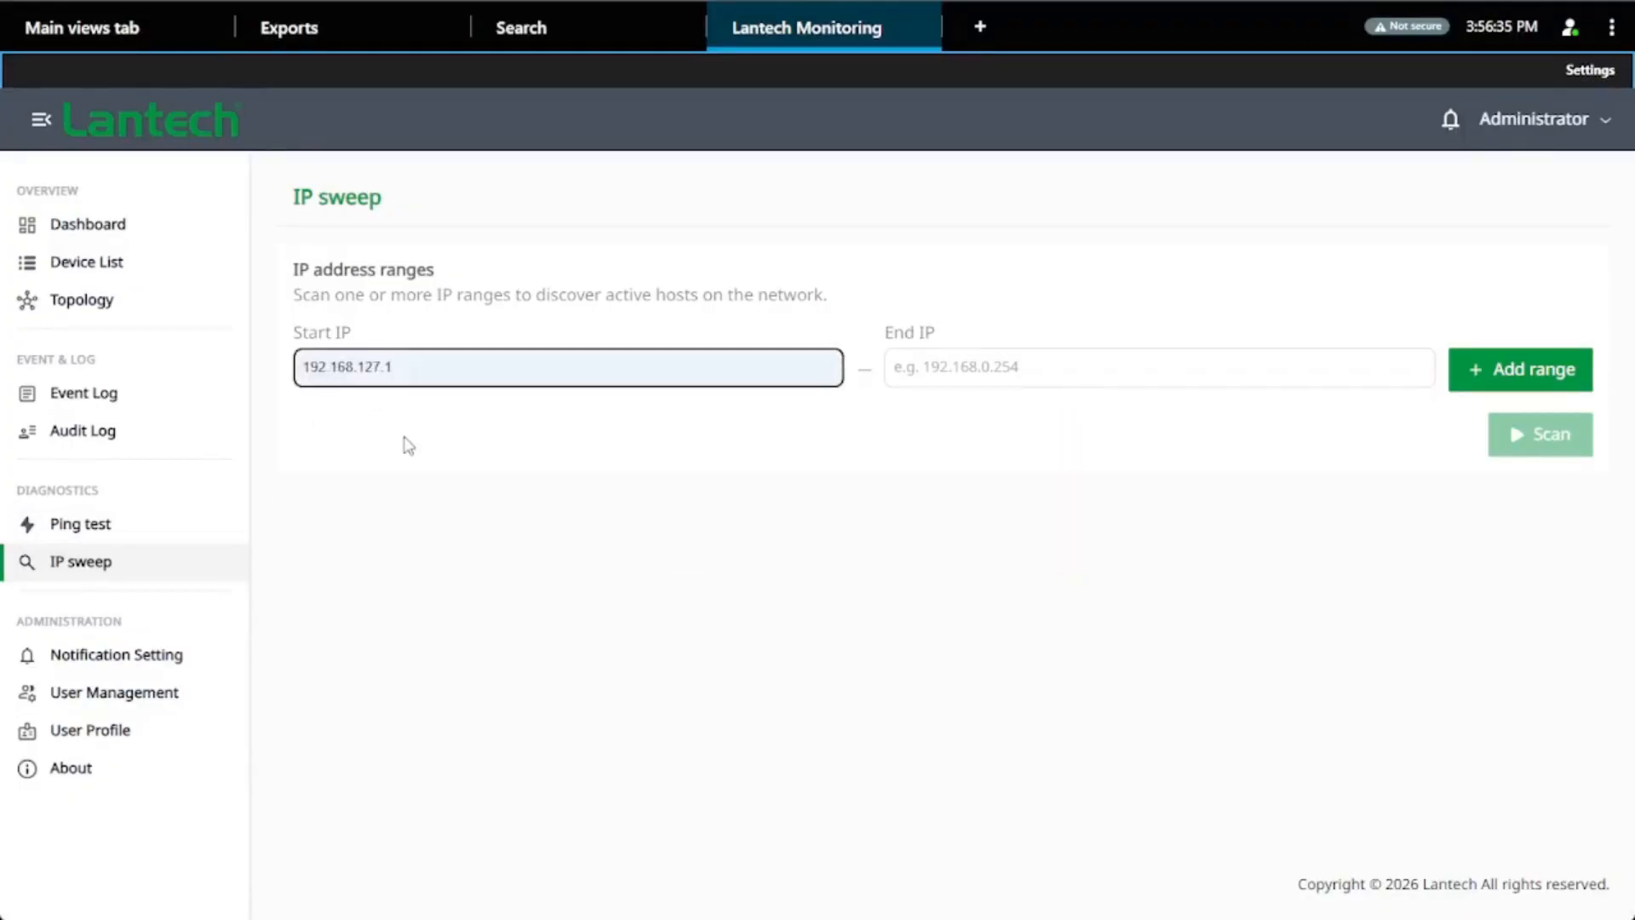
pyautogui.click(999, 374)
pyautogui.write('192.168.127.3')
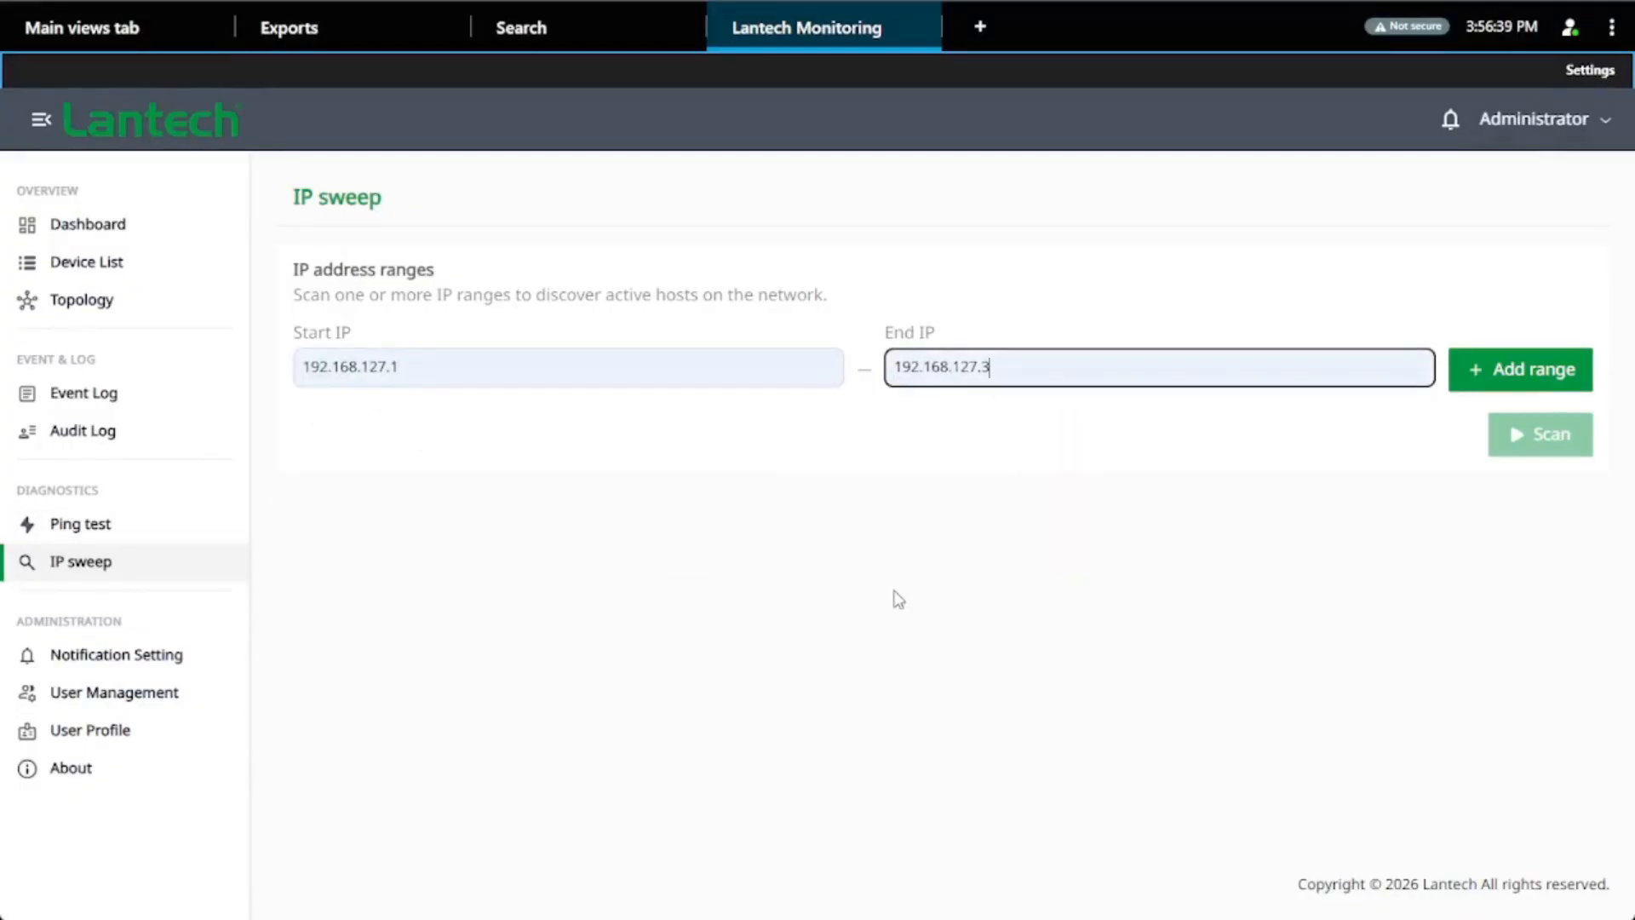
pyautogui.click(1512, 385)
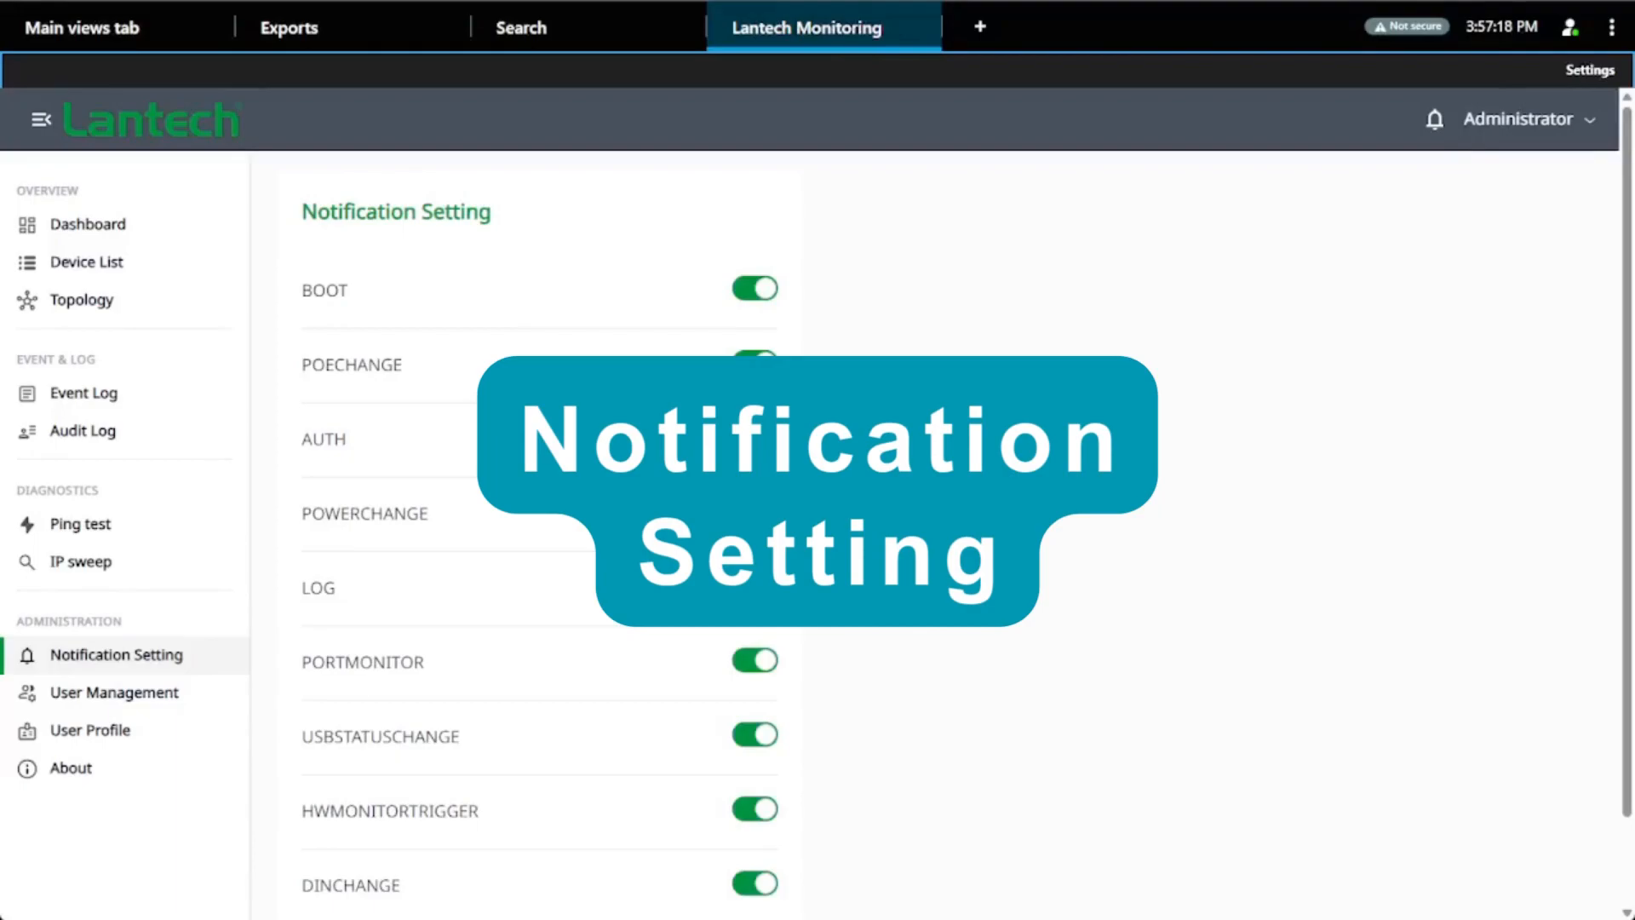
# Turn off the POECHANGE, POWERCHANGE, PORTMONITOR, HWMONITORTRIGGER, USBSTATUSCHANGE, DINCHANGE, LOG and AUTH notifications in the Notification Setting
pyautogui.scroll(-2, 963, 471)
pyautogui.scroll(2, 964, 471)
pyautogui.click(754, 364)
pyautogui.click(755, 514)
pyautogui.click(767, 669)
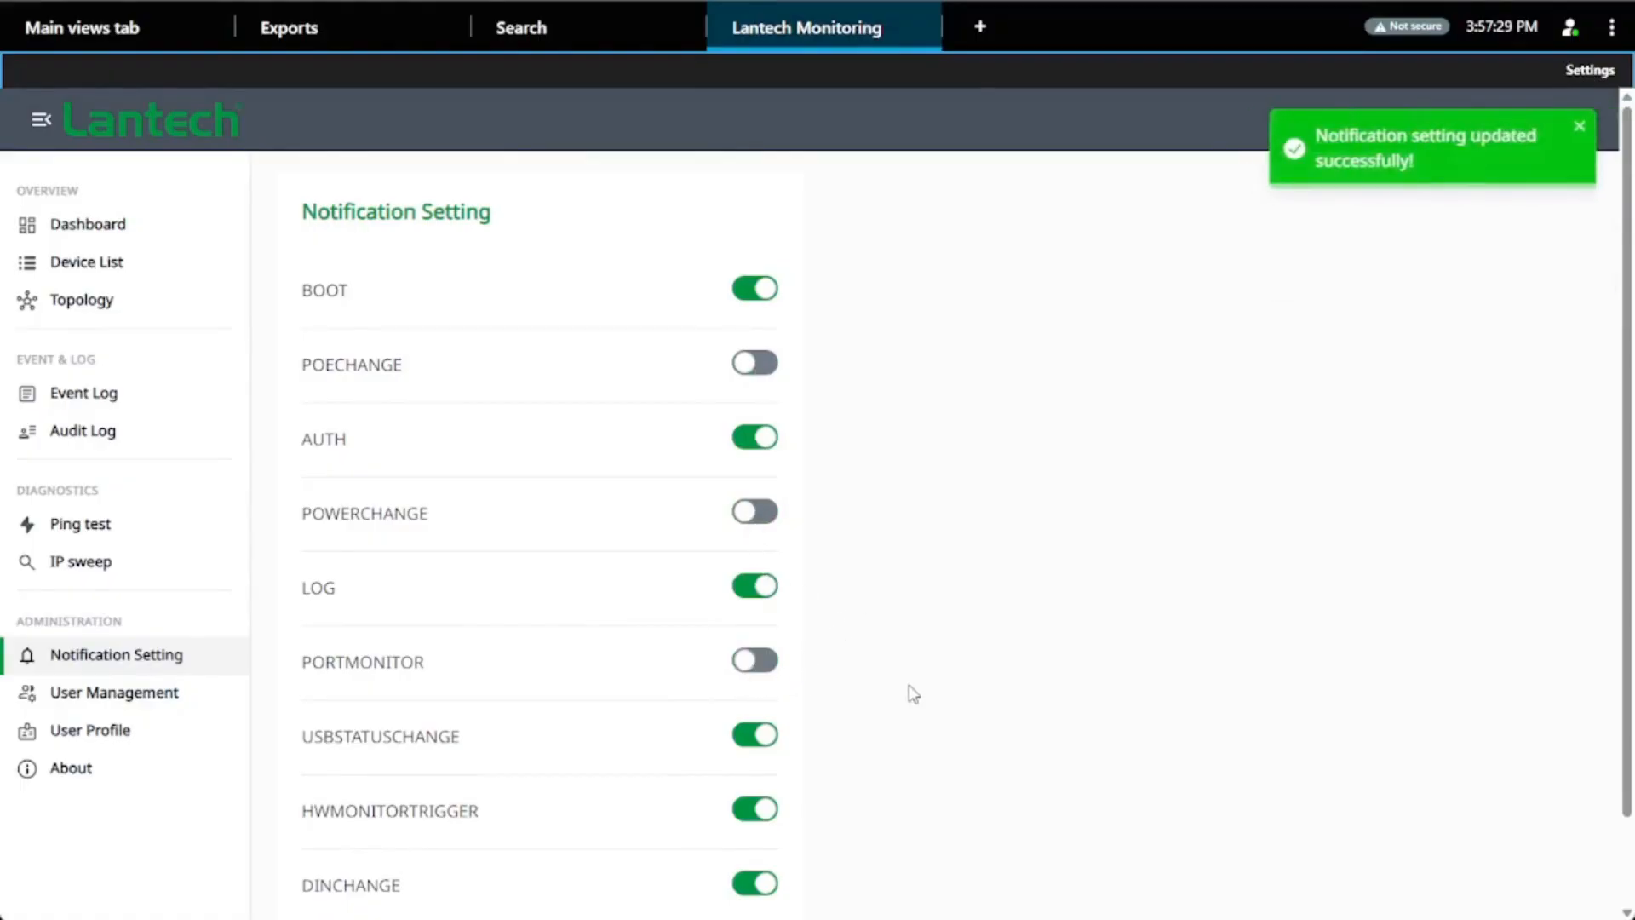
pyautogui.click(756, 811)
pyautogui.click(755, 736)
pyautogui.click(756, 885)
pyautogui.click(755, 586)
pyautogui.click(755, 438)
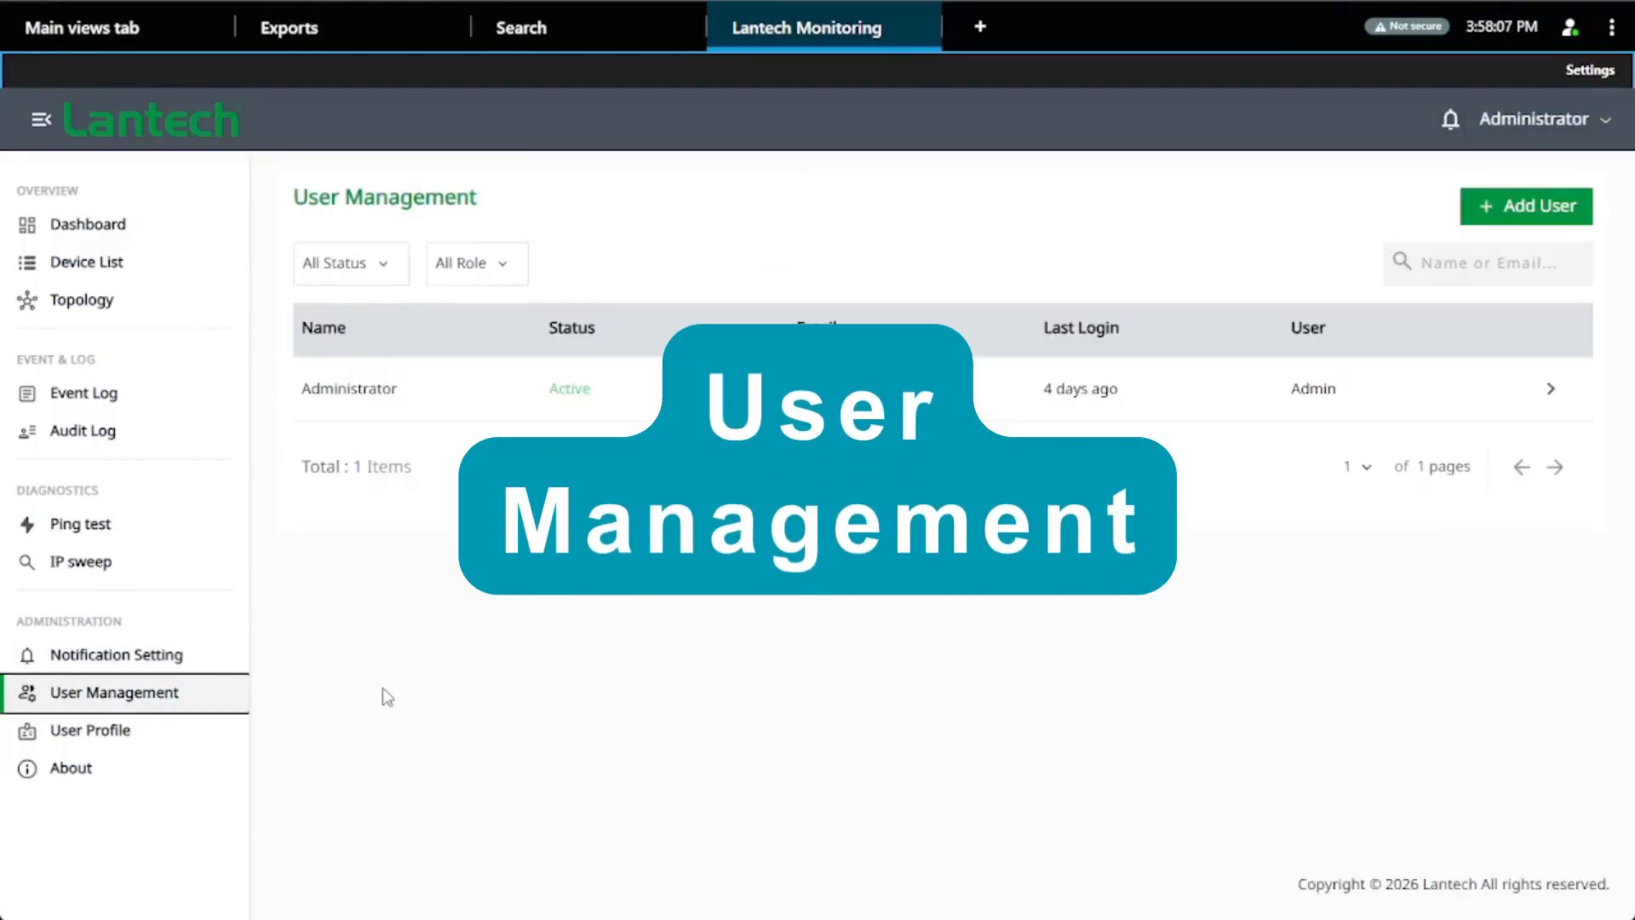
# View the status and role filter options in User Management, leaving both unset
pyautogui.click(389, 266)
pyautogui.click(390, 266)
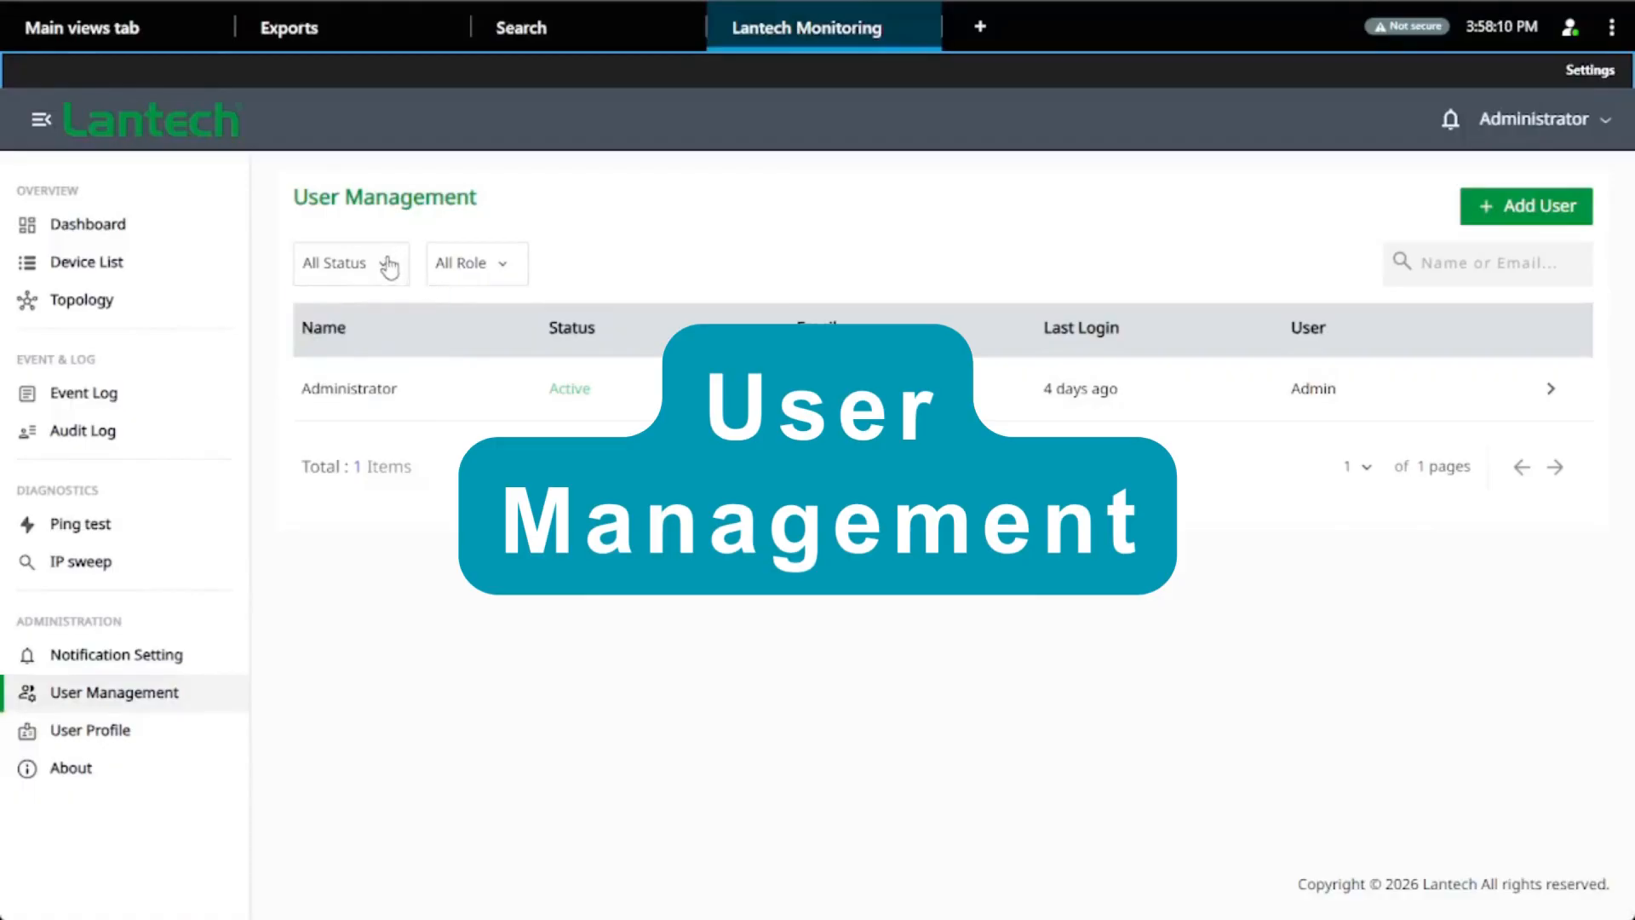
pyautogui.click(504, 272)
pyautogui.click(506, 269)
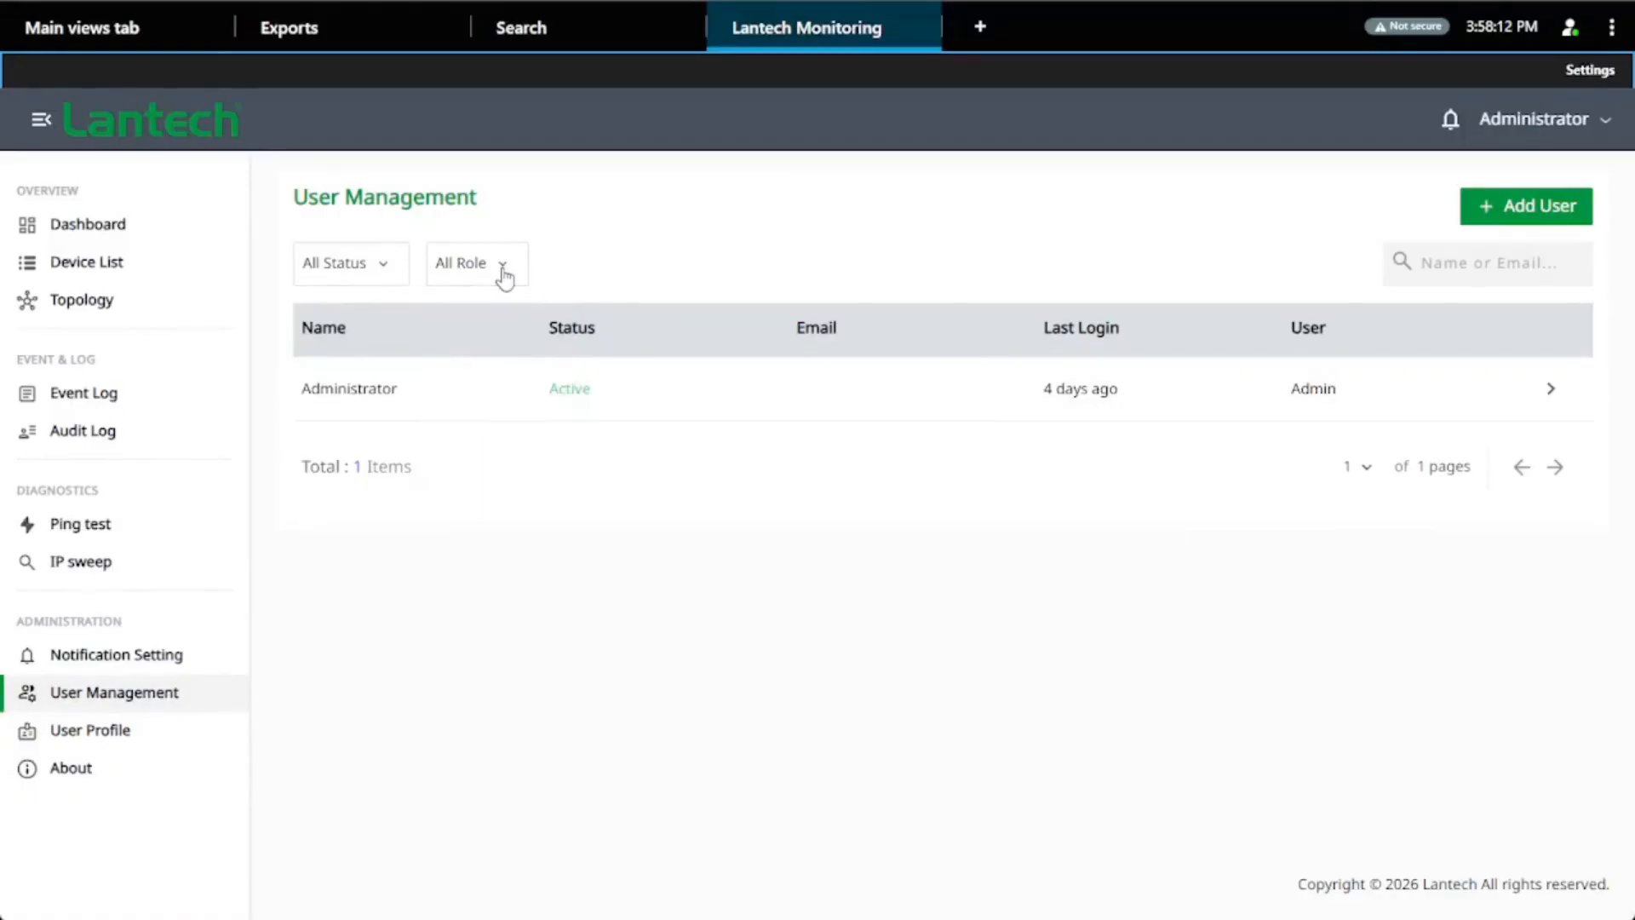
# Look through the Add New User form's login, role and personal detail fields, and return to the user list without adding anyone
pyautogui.click(1498, 213)
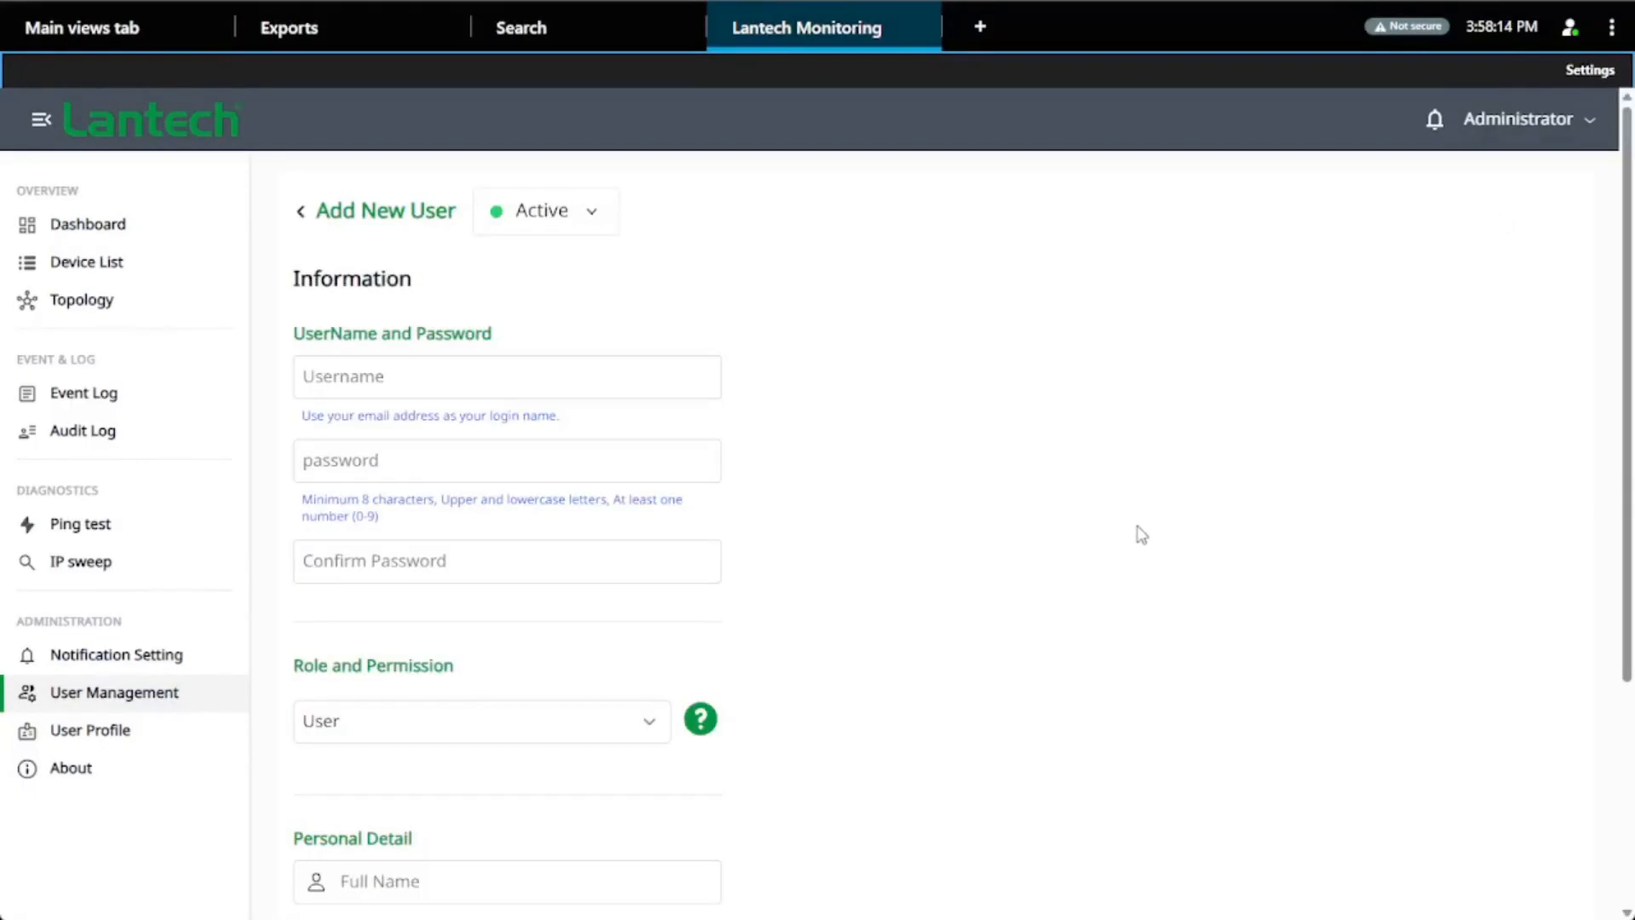
pyautogui.scroll(-4, 1136, 534)
pyautogui.scroll(4, 1138, 533)
pyautogui.click(300, 214)
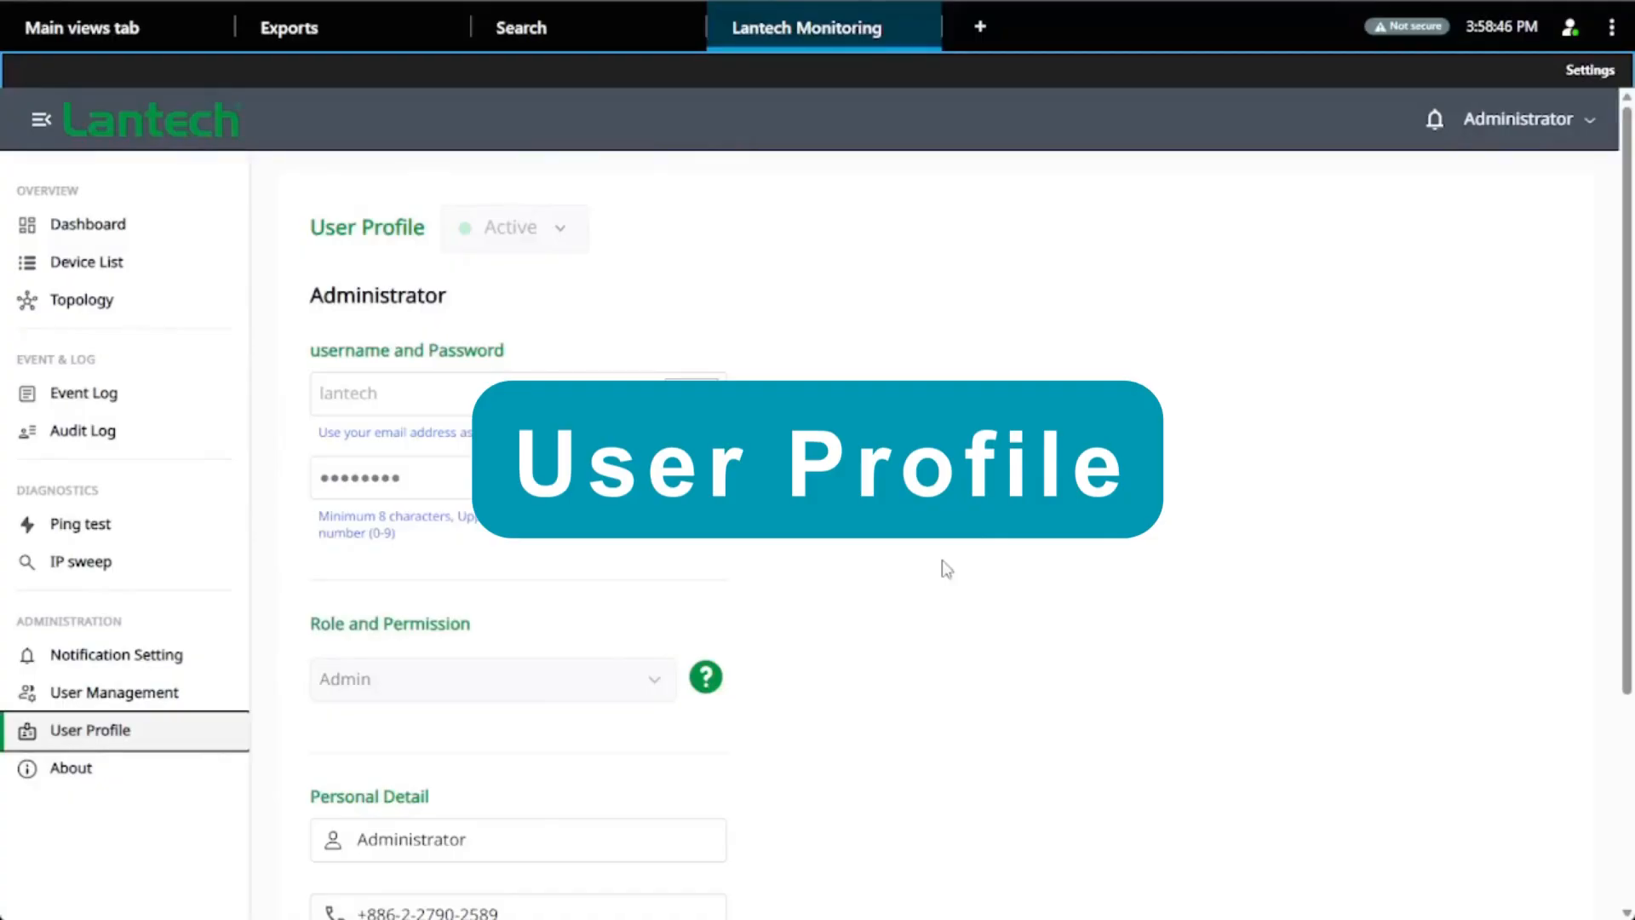
# Review the User Profile's login, role and personal detail fields, and open the About page
pyautogui.scroll(-4, 947, 569)
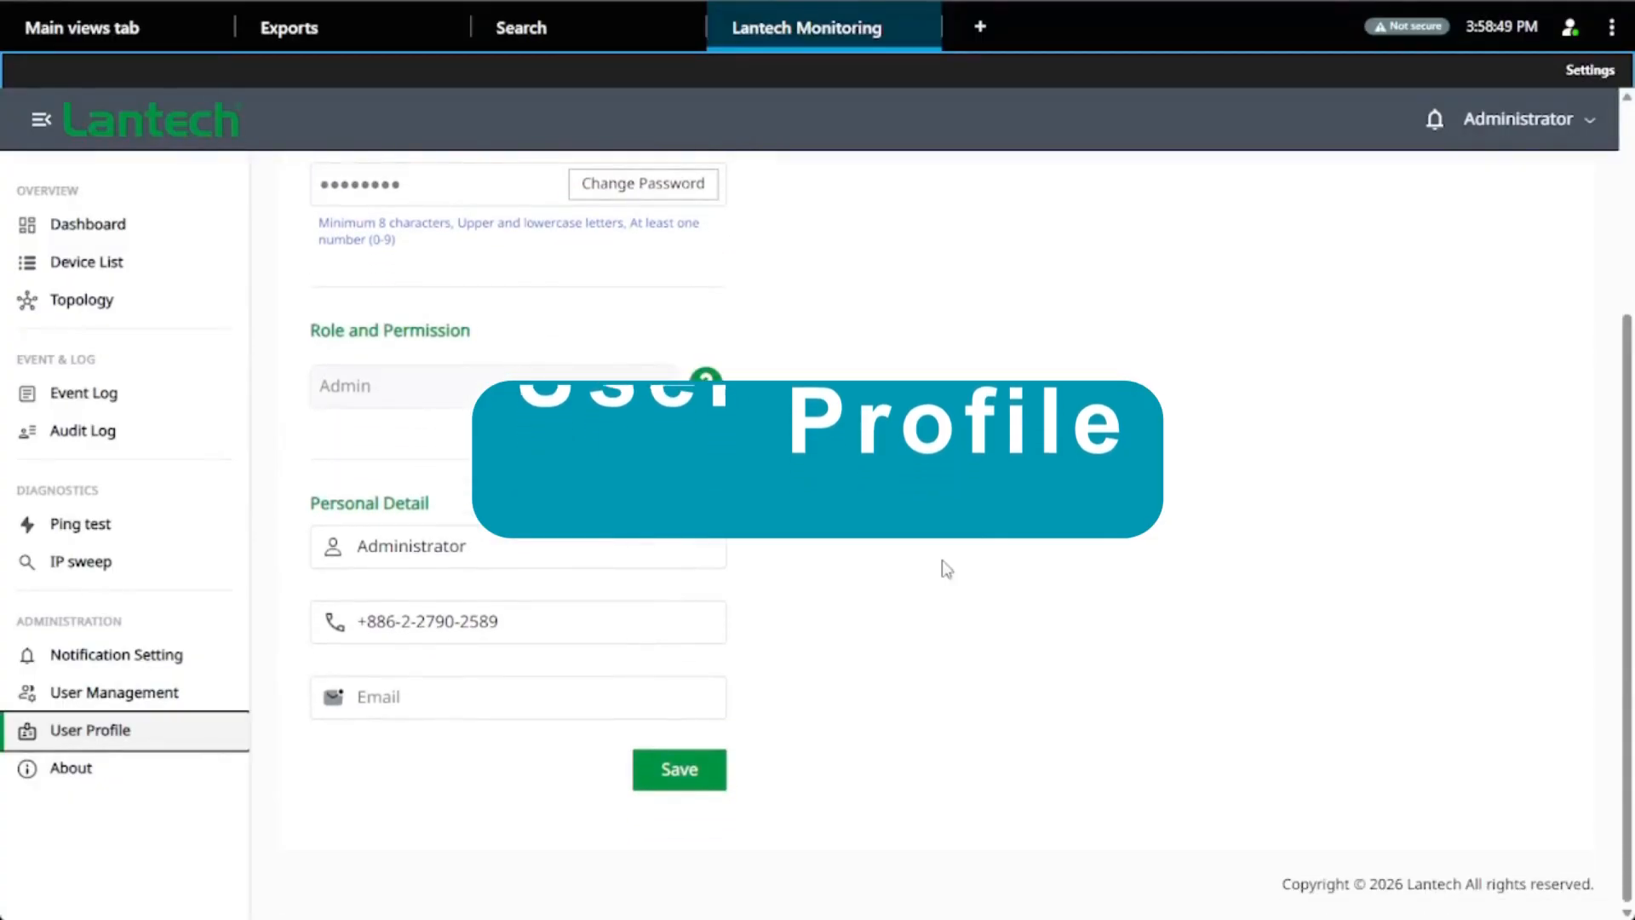
pyautogui.scroll(4, 946, 569)
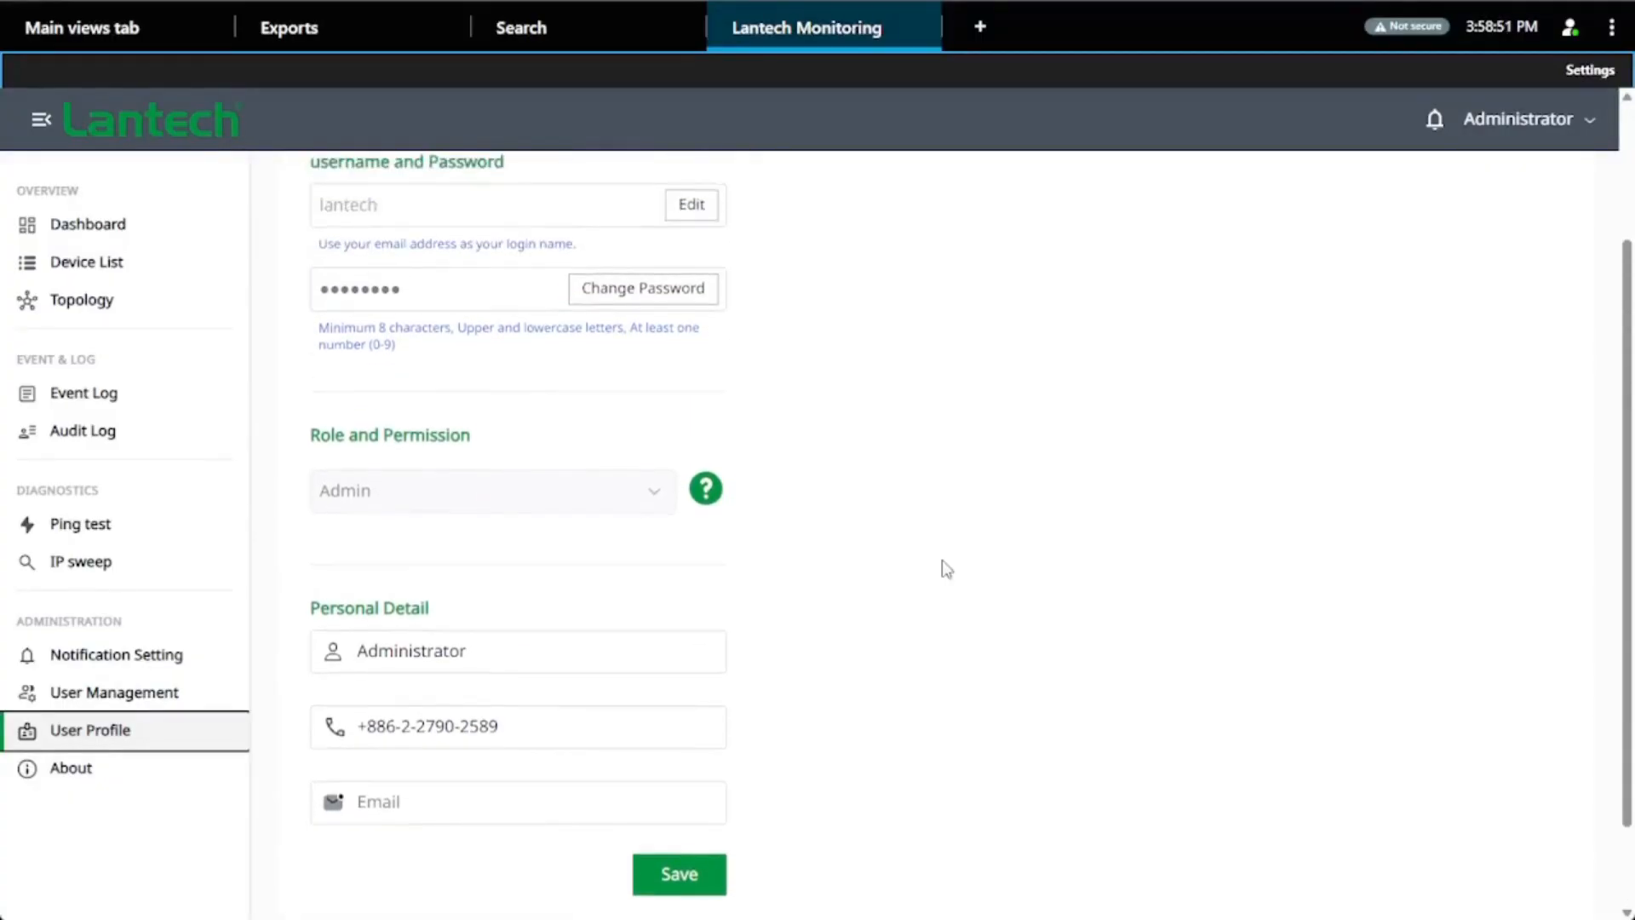
pyautogui.click(112, 766)
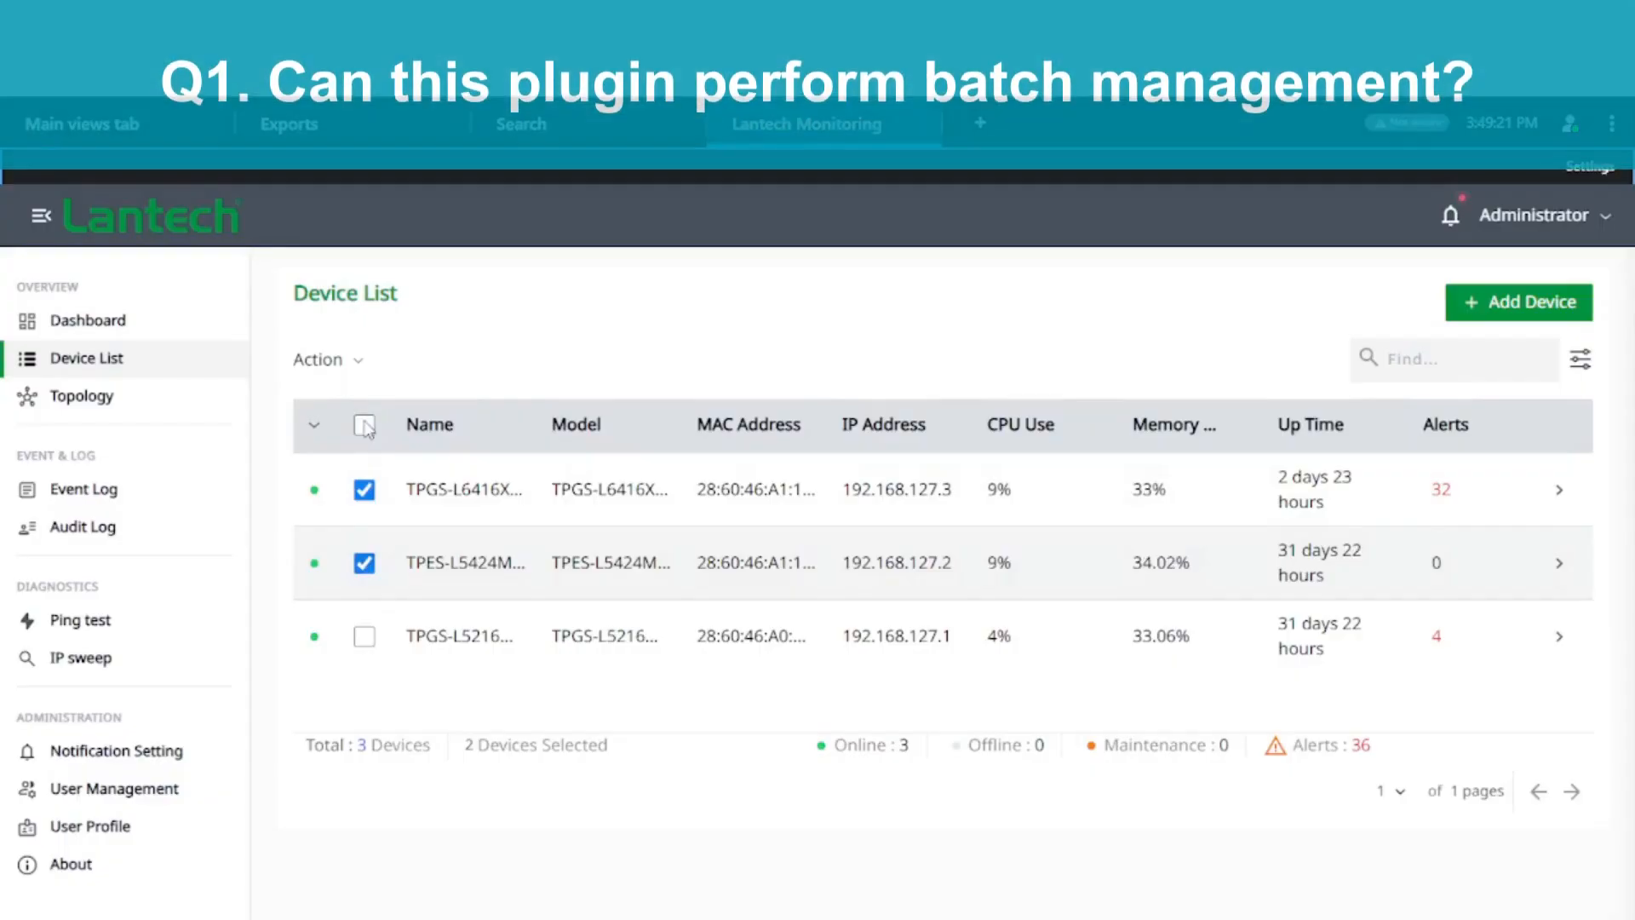
# Select all devices in the Device List and view the available batch actions without running any
pyautogui.click(365, 424)
pyautogui.click(364, 424)
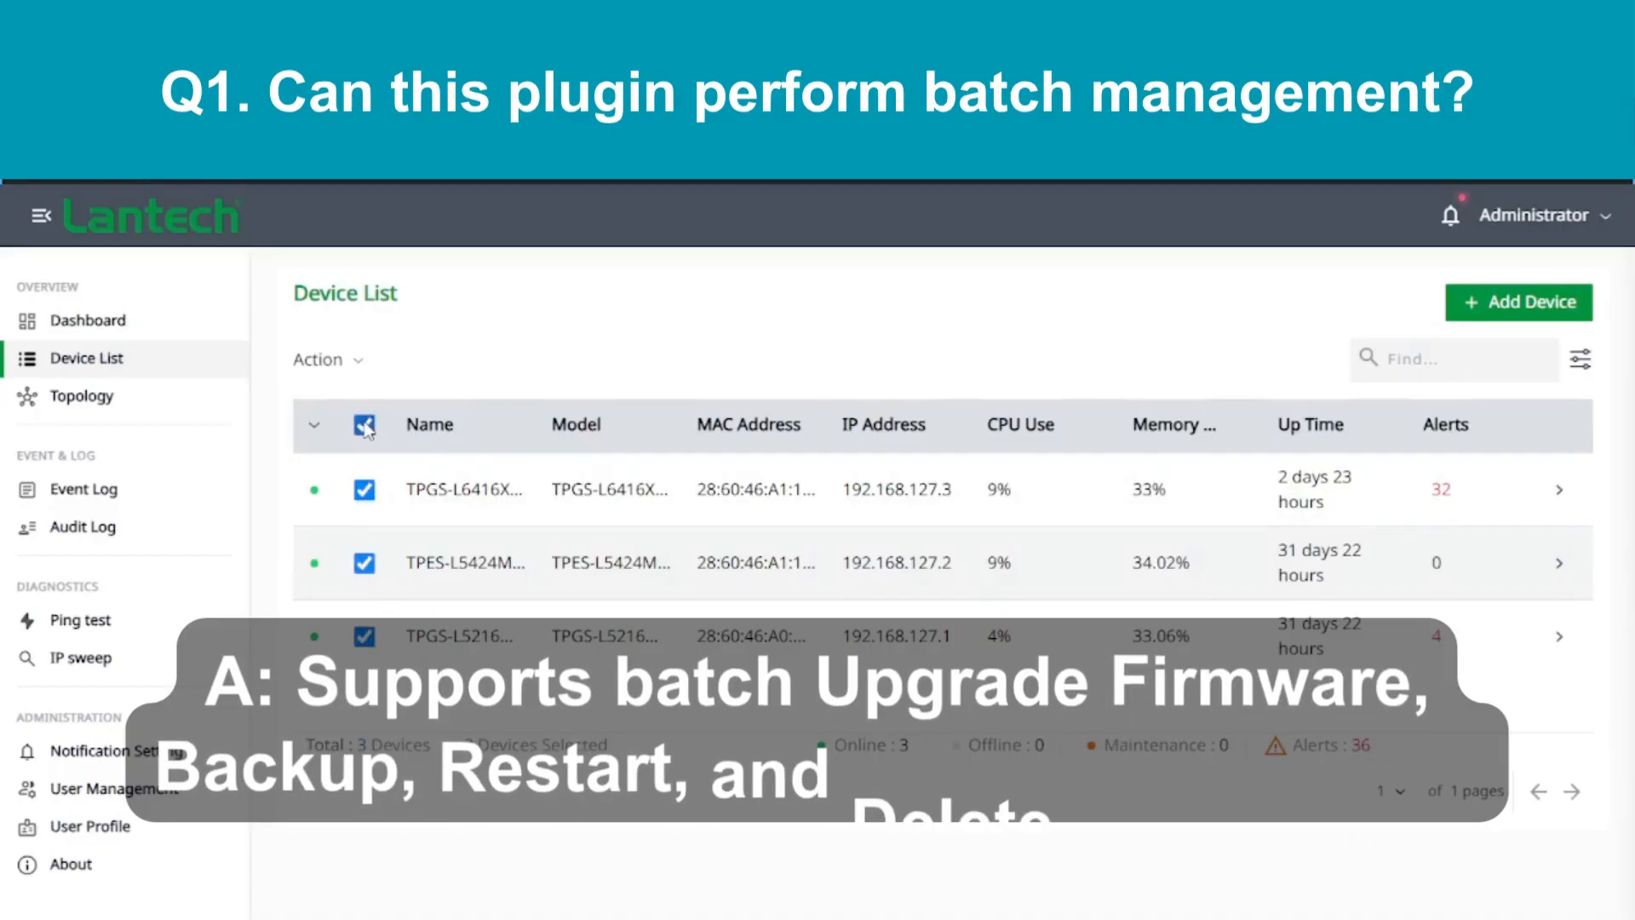
pyautogui.click(363, 361)
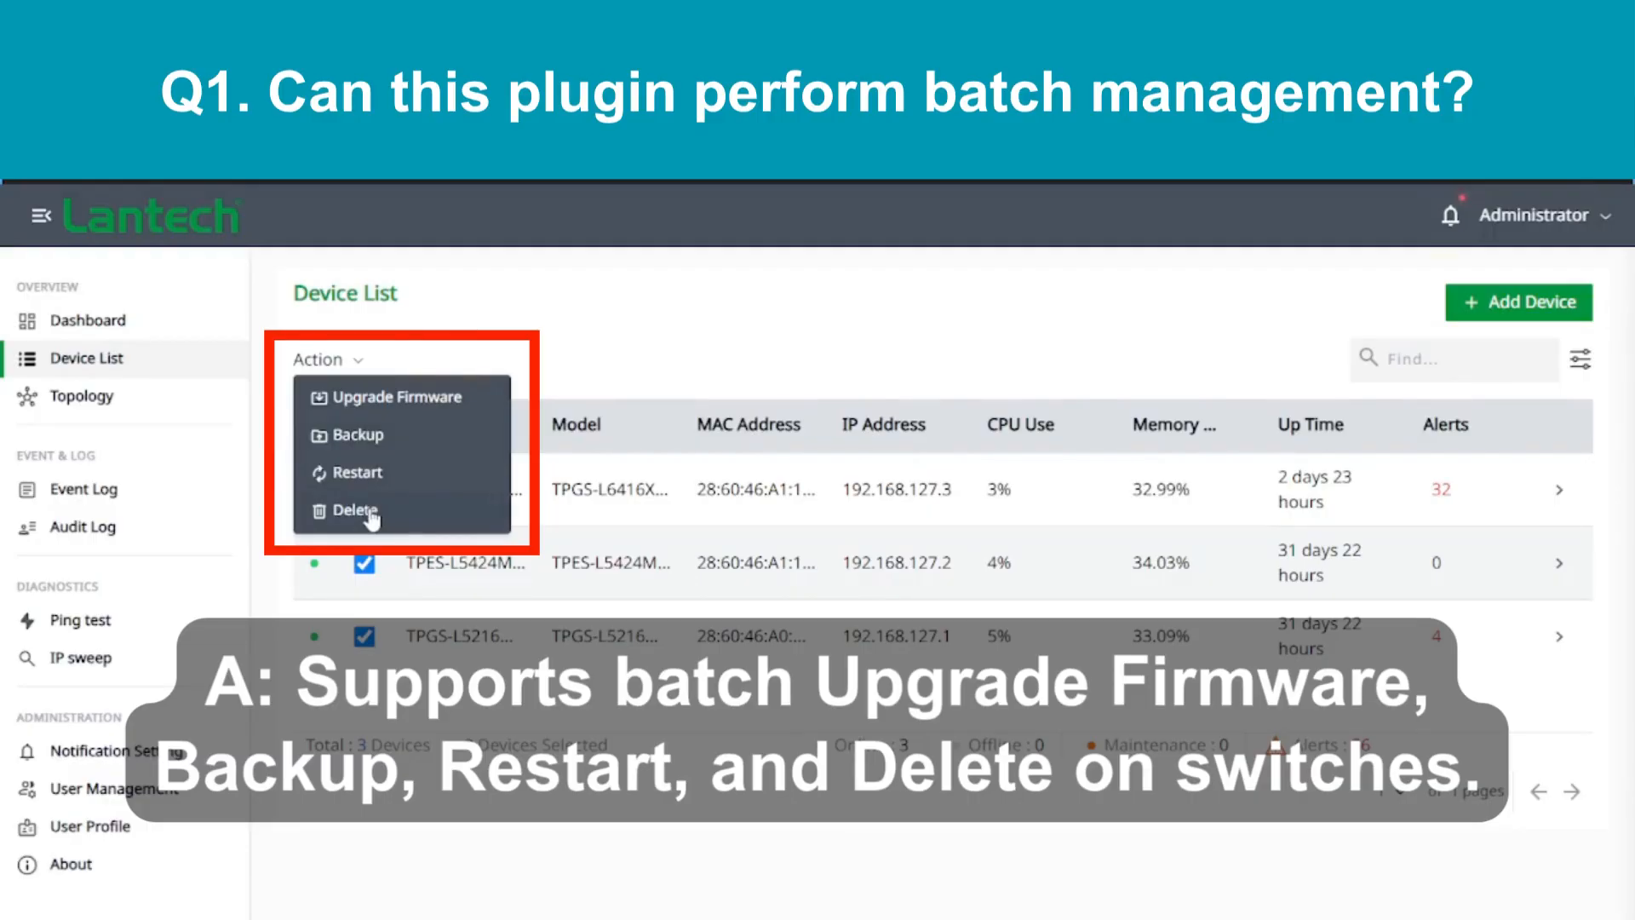
pyautogui.click(357, 364)
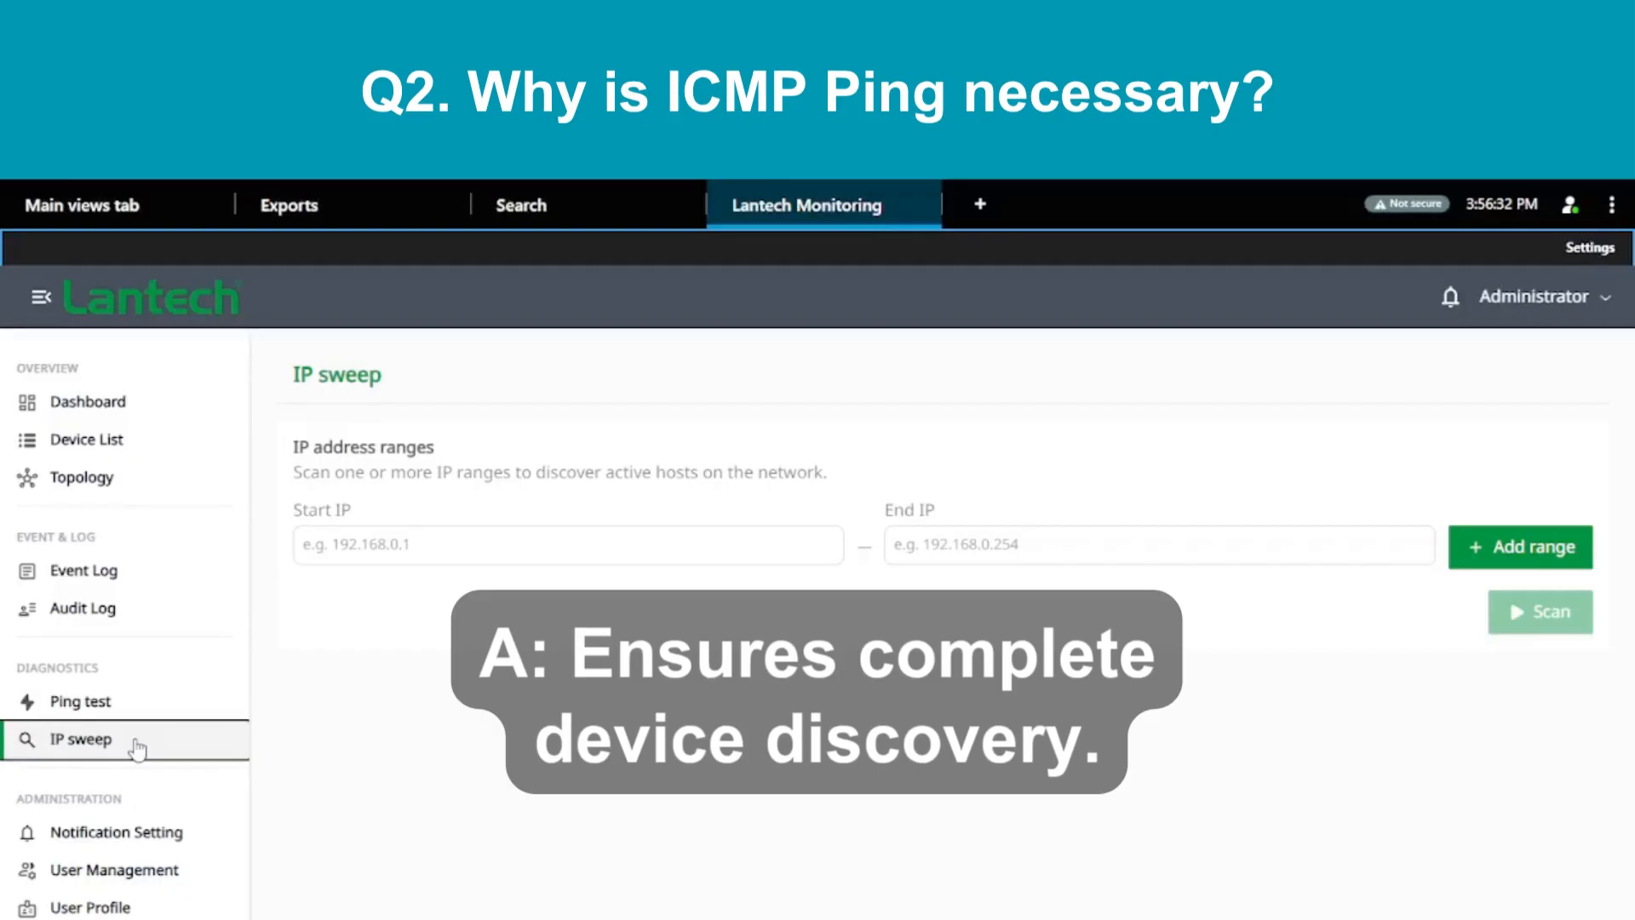
# Fill in 192.168.127.1 as the IP sweep's start address and 192.168.127.3 as its end address
pyautogui.click(398, 545)
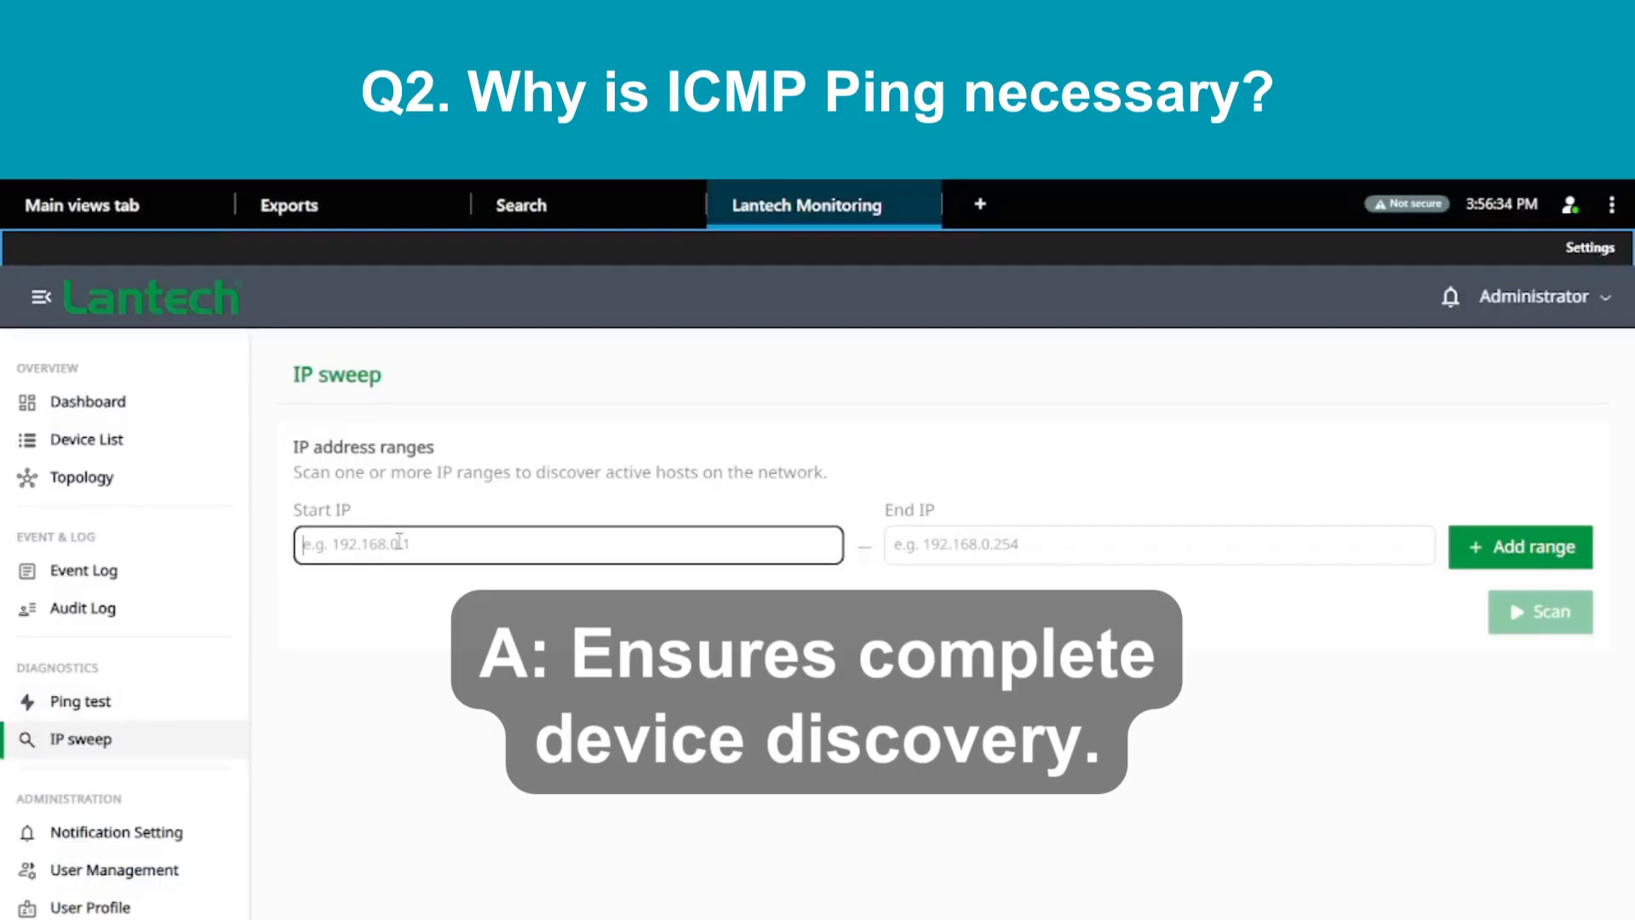
pyautogui.write('192.168.127.1')
pyautogui.click(999, 551)
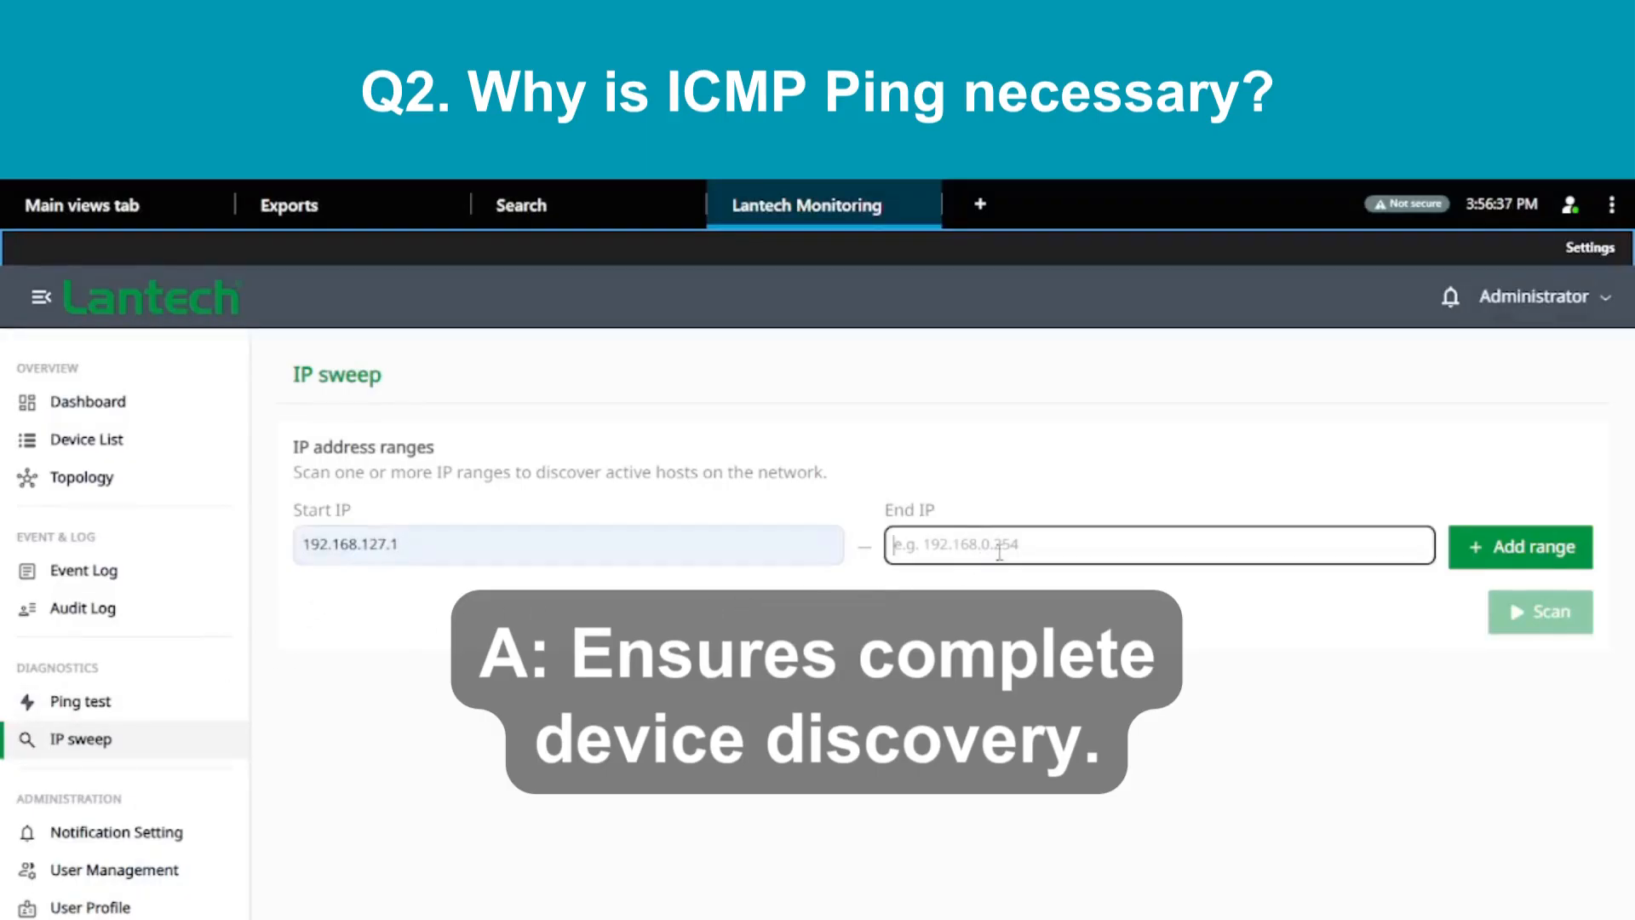
pyautogui.write('192.168.127.3')
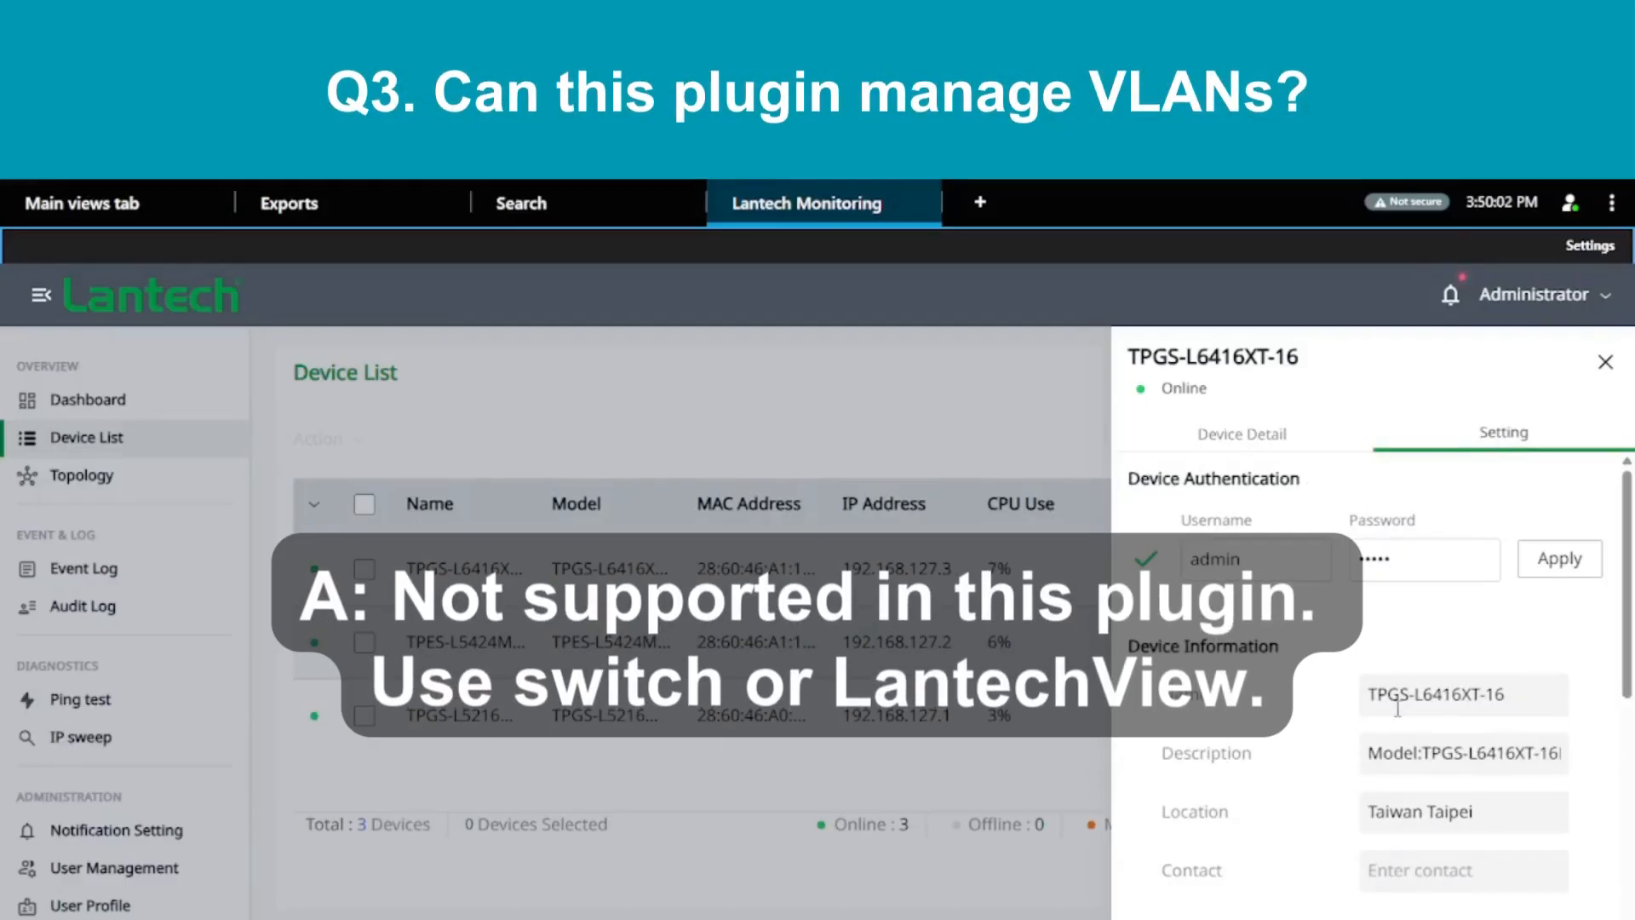
# Look through the TPGS-L6416XT-16 device settings, from device information and IP configuration to SNMP, access and firmware management
pyautogui.scroll(-1, 1398, 709)
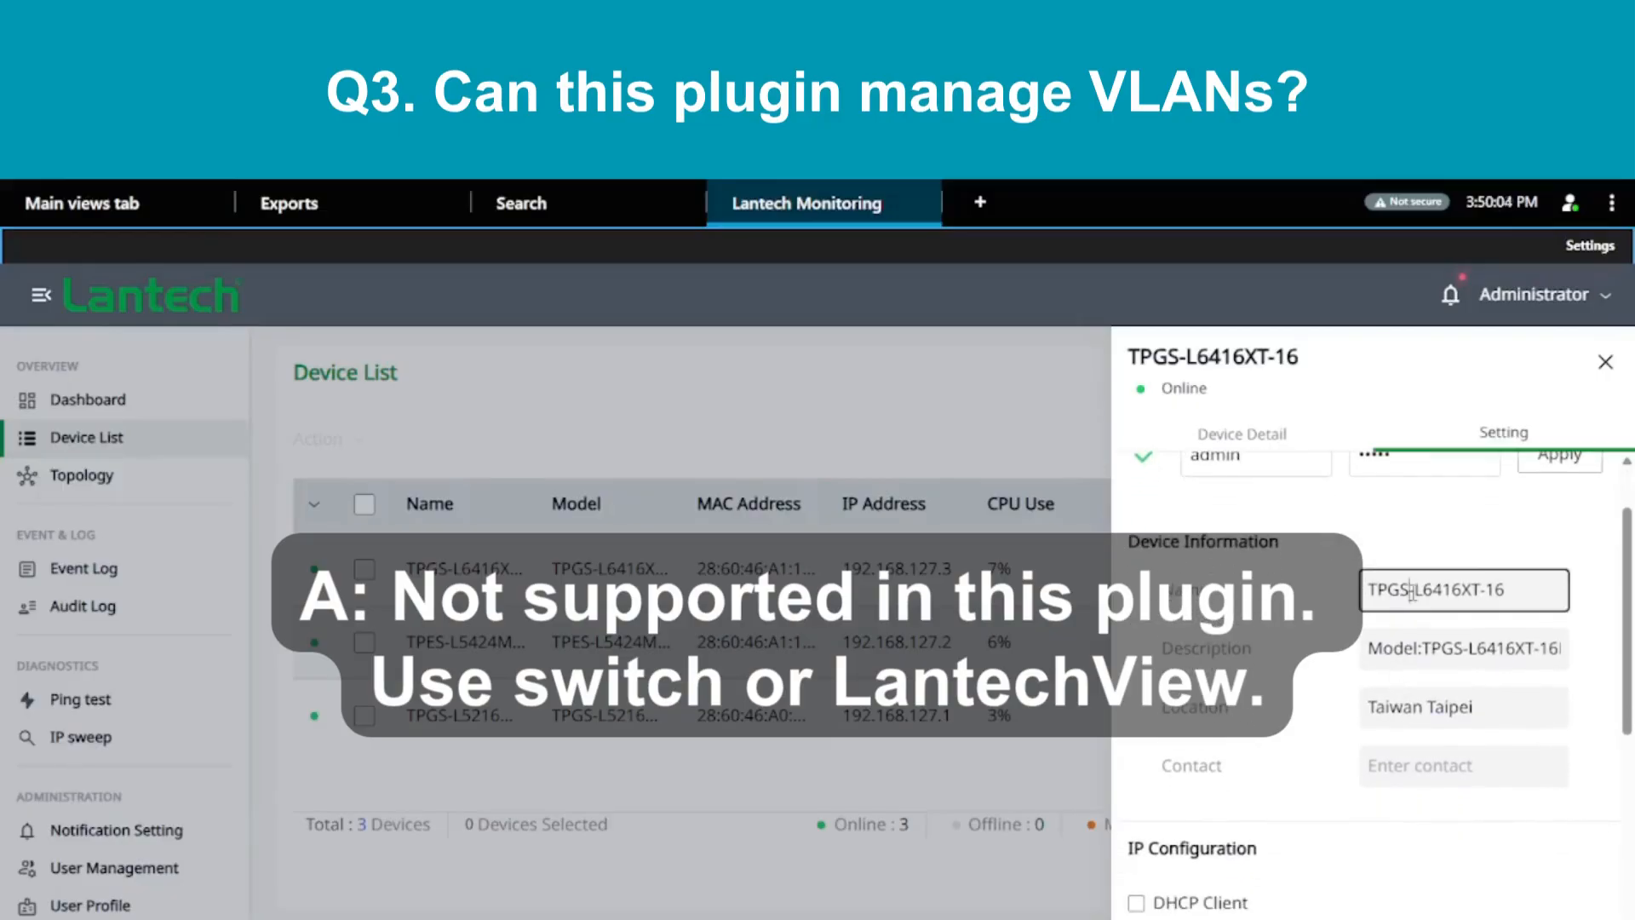
pyautogui.scroll(-4, 1422, 644)
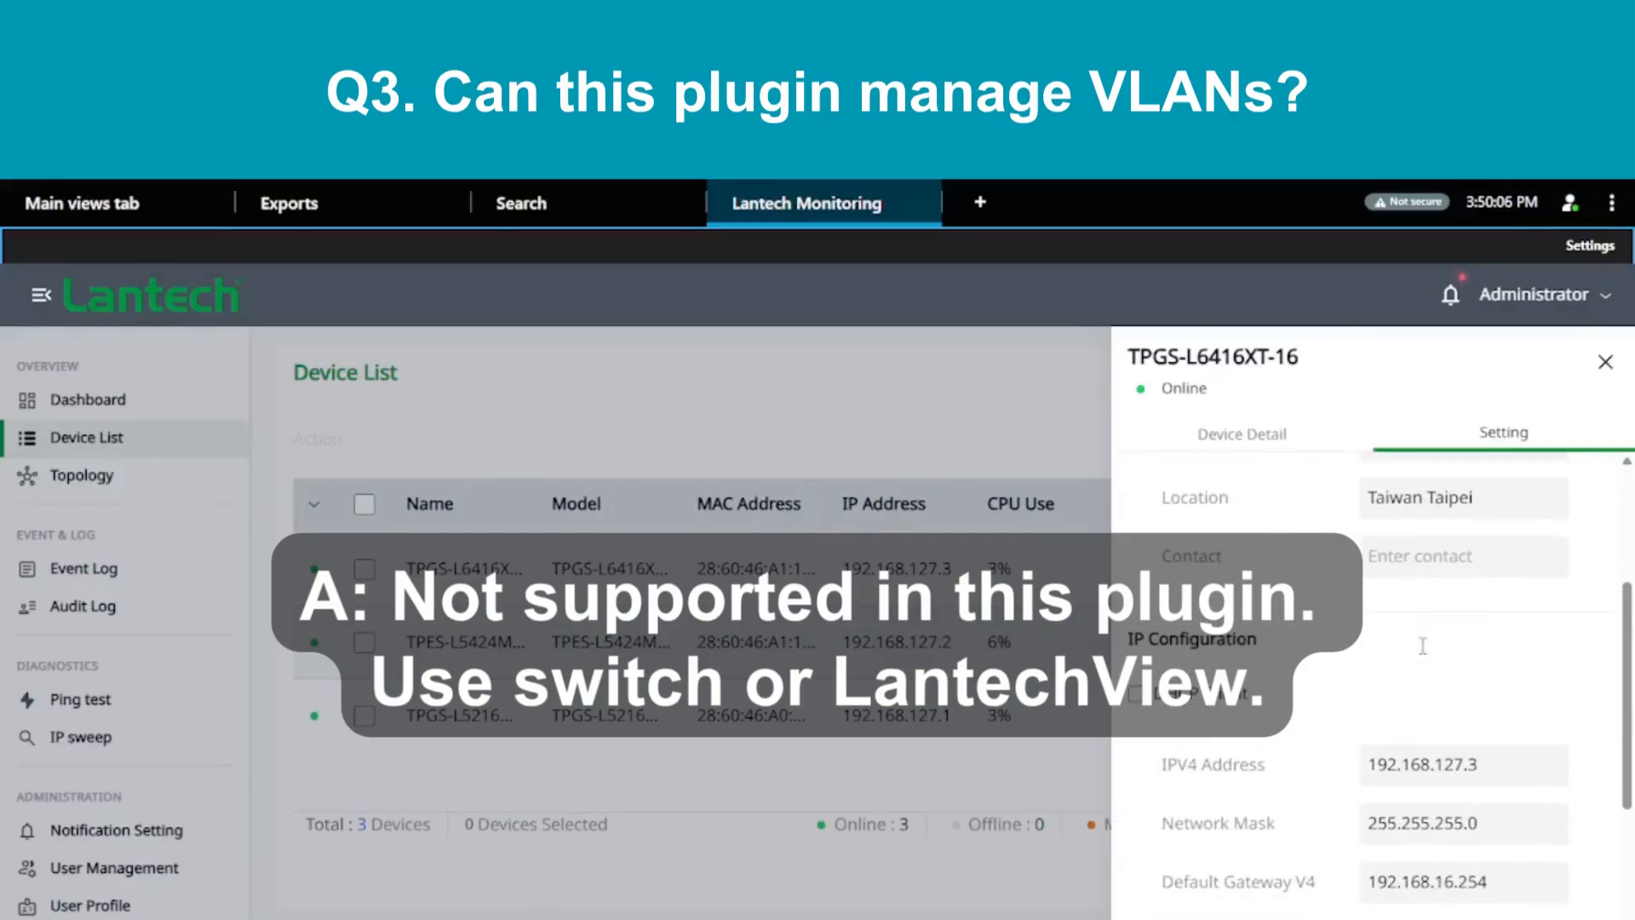
pyautogui.scroll(-1, 1422, 646)
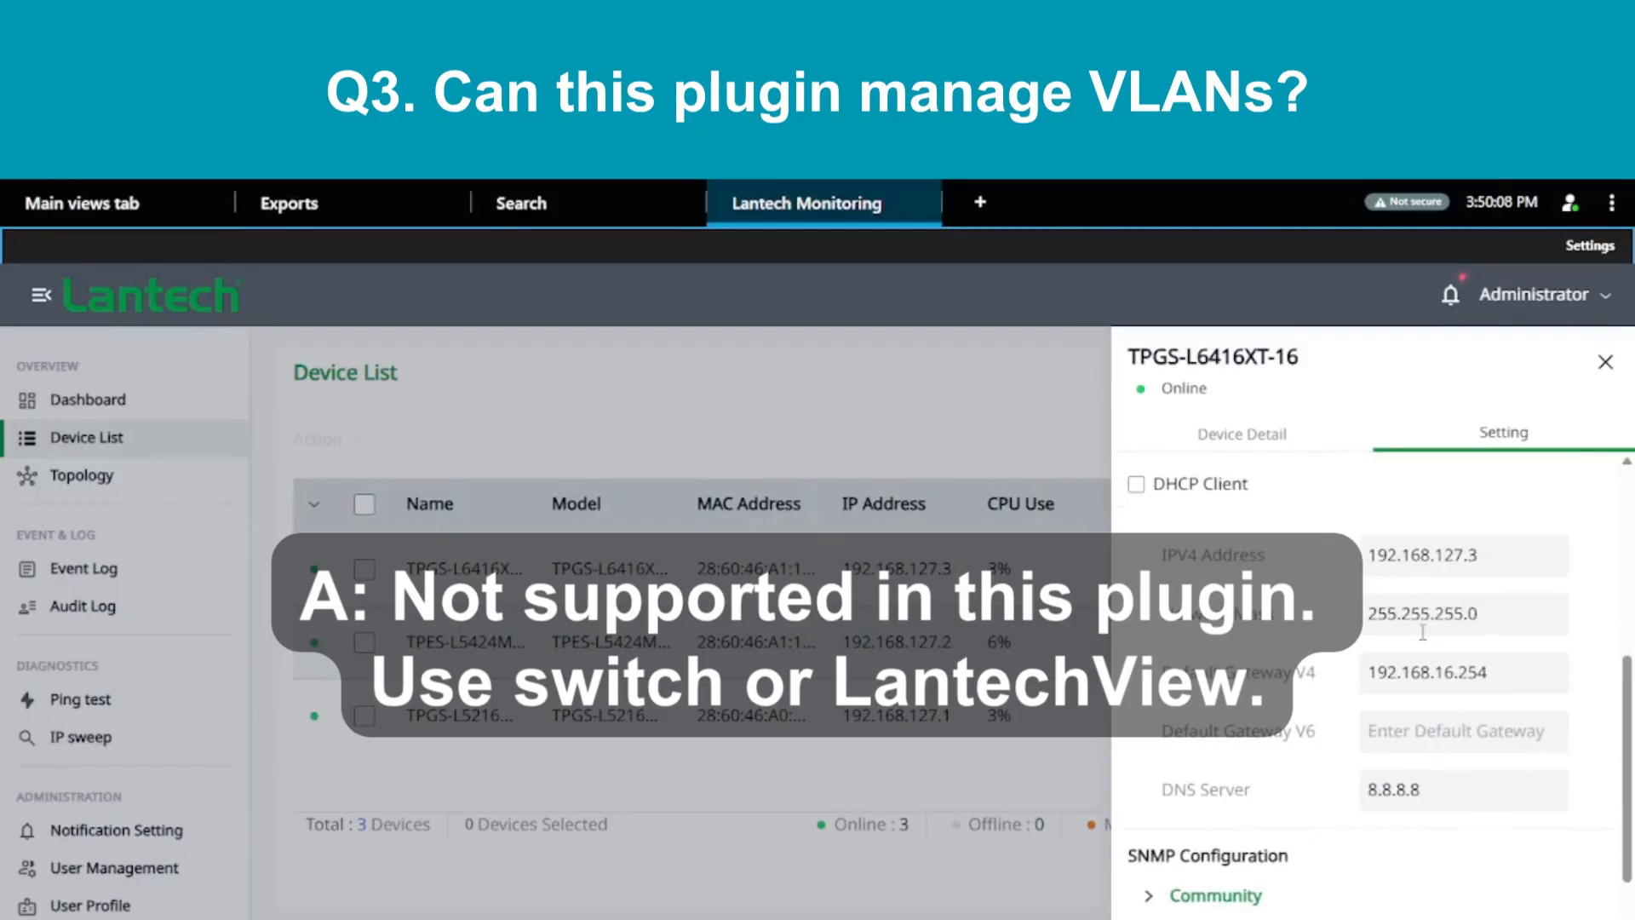
pyautogui.scroll(-3, 1424, 625)
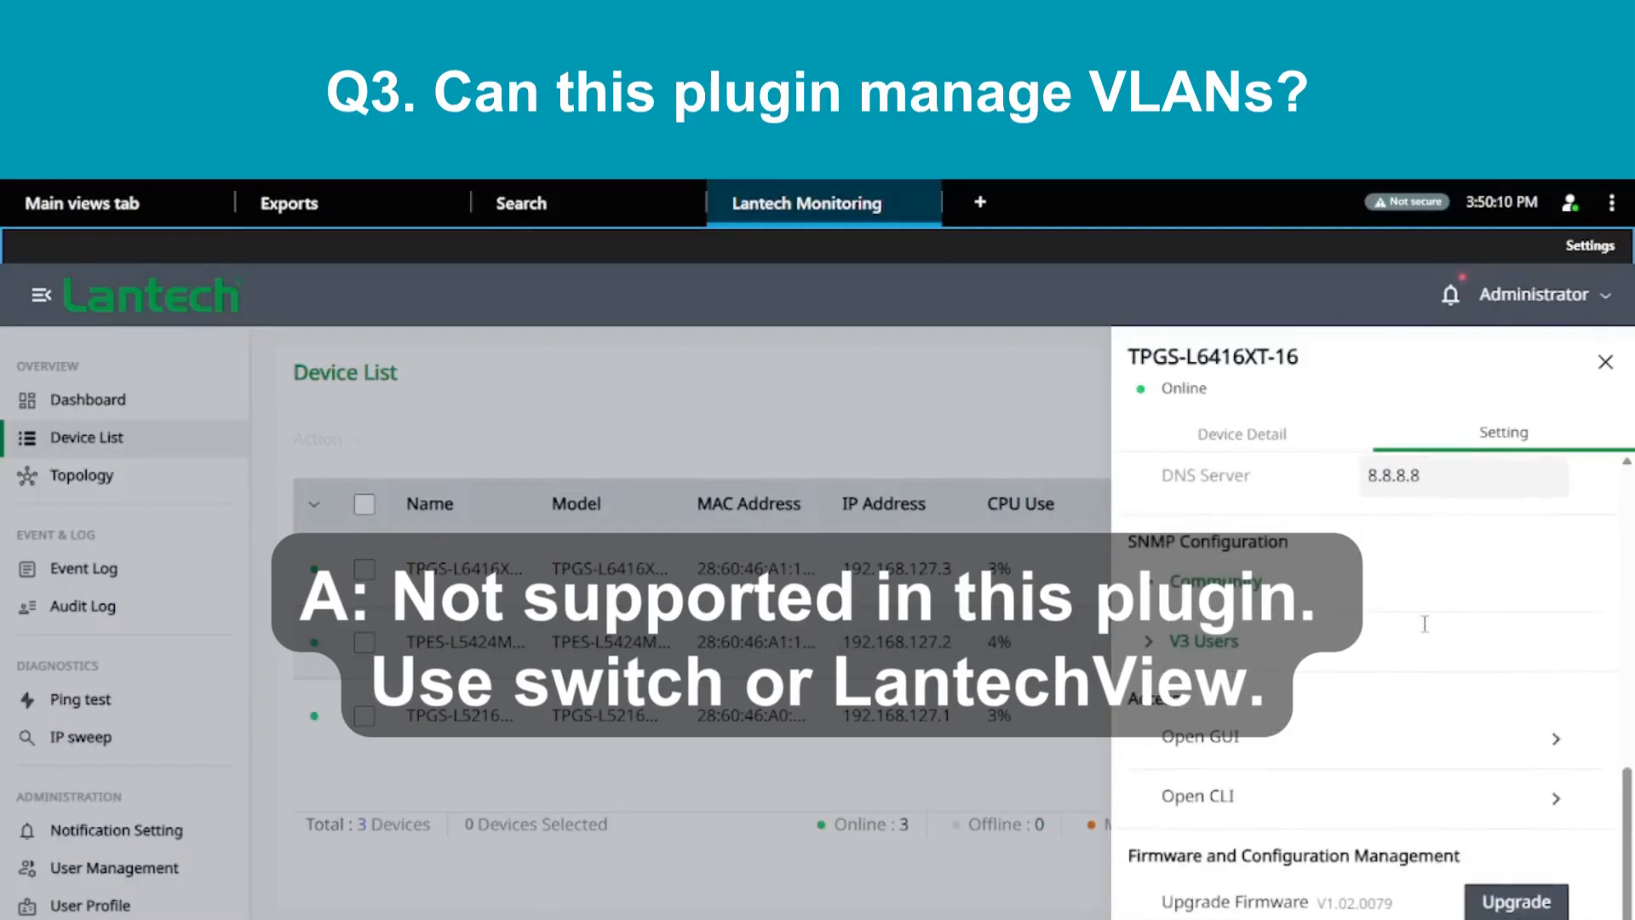
pyautogui.scroll(-1, 1428, 632)
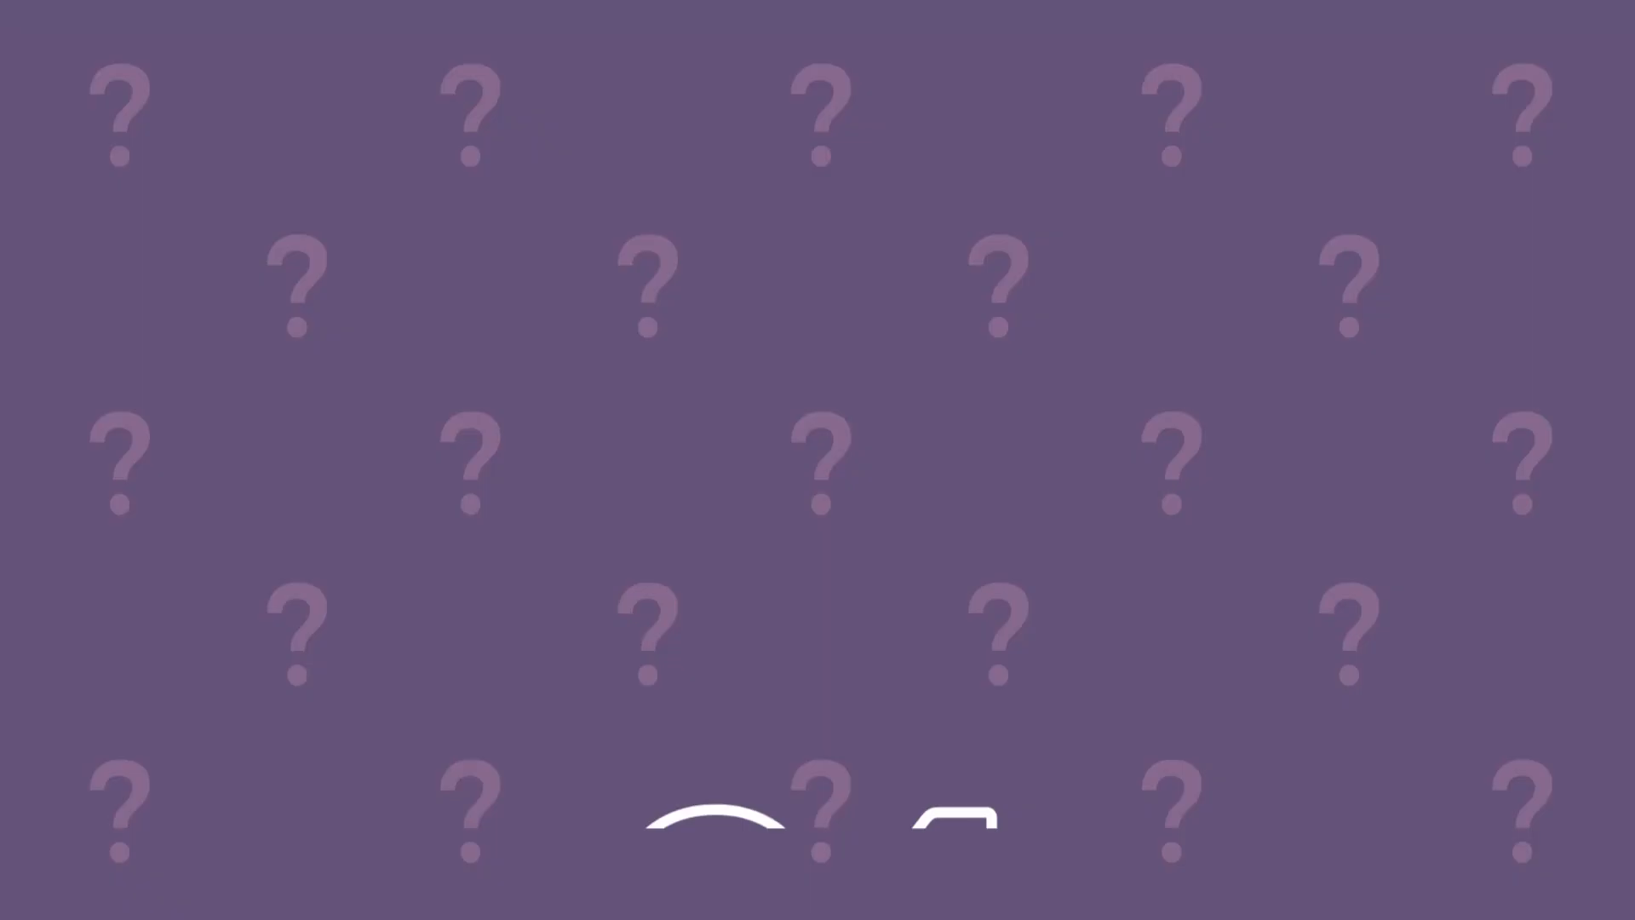